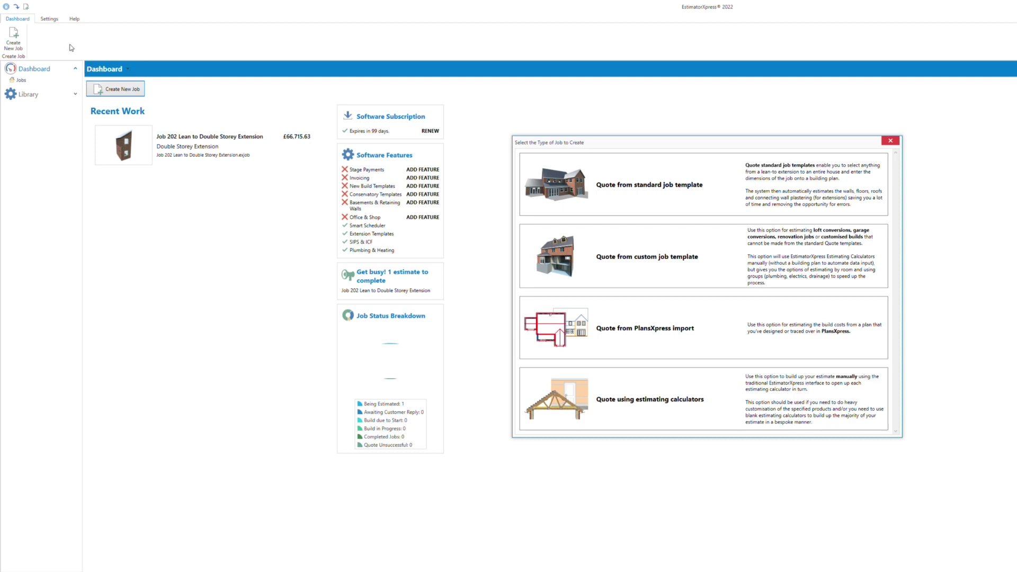
Step: Create a new job from the Customised Build custom template with the default job details
click(54, 21)
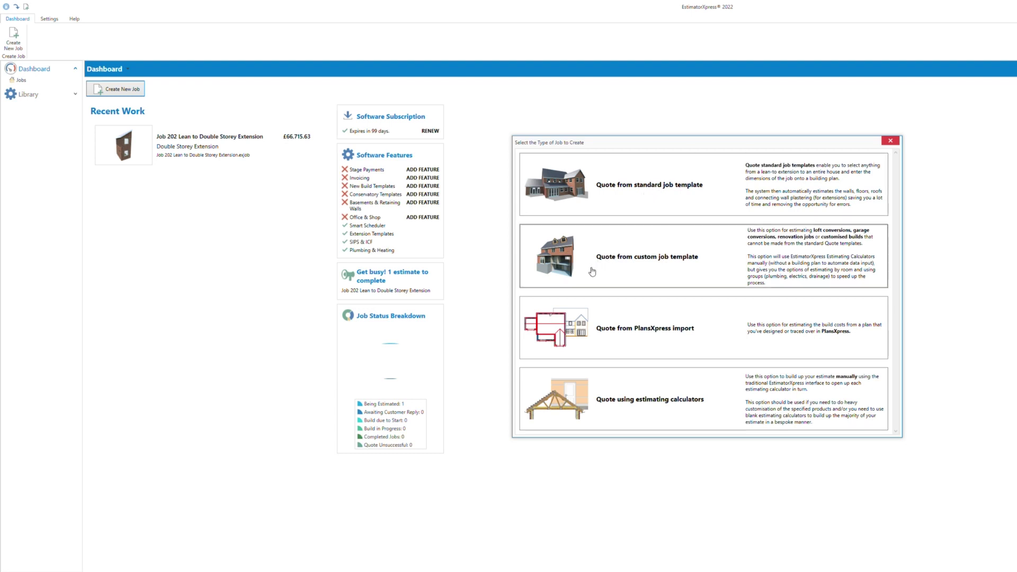
click(664, 268)
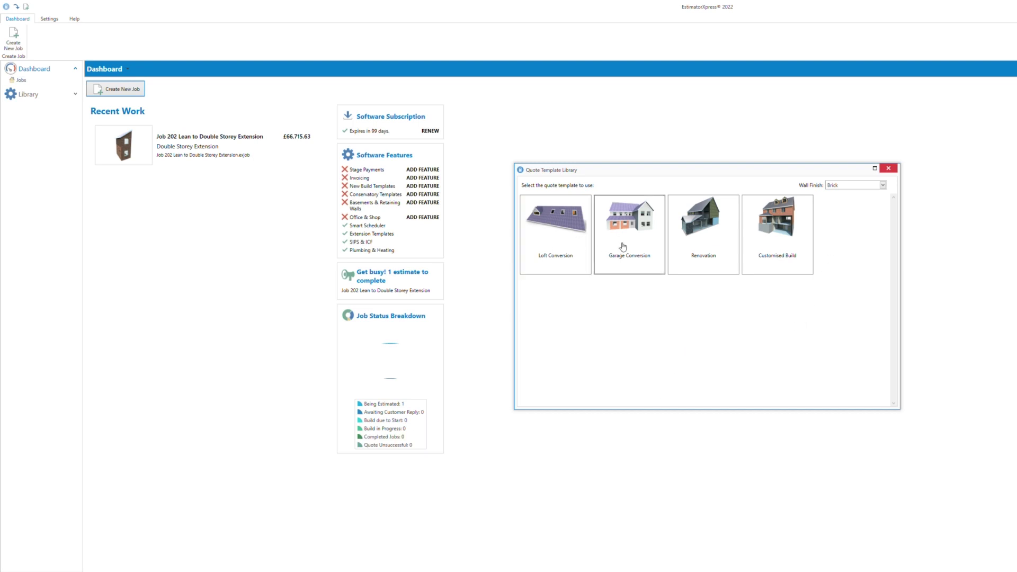
click(789, 235)
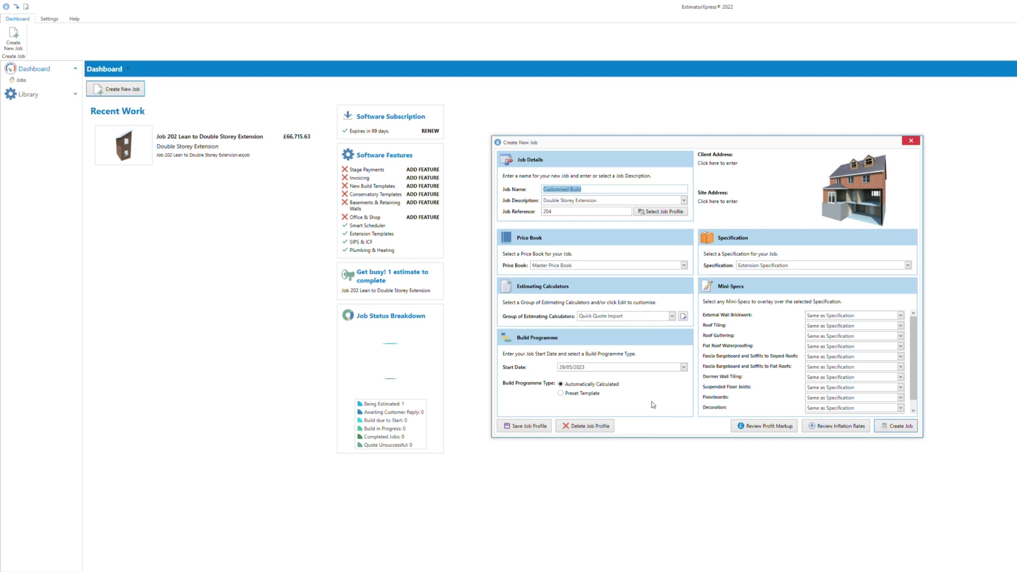
mouse_move(671, 388)
click(896, 428)
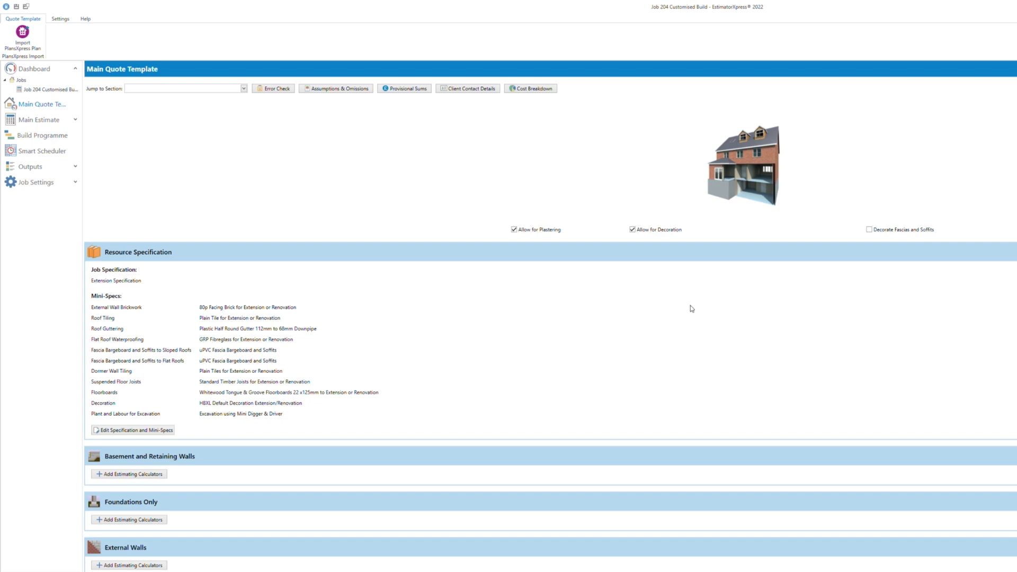
Step: Turn off the decoration allowance in the main quote template
scroll(537, 331, down, 1)
scroll(537, 332, up, 1)
click(632, 229)
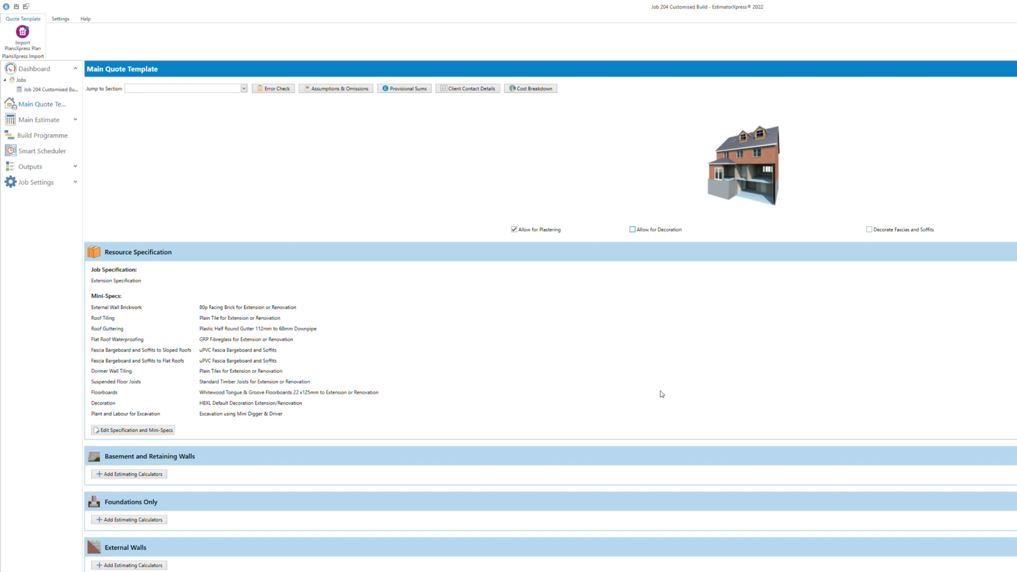
Step: Set the job's external wall brickwork mini-spec to £2.00 Facing Brick for Extension or Renovation, keeping excavation using mini digger and driver
click(164, 431)
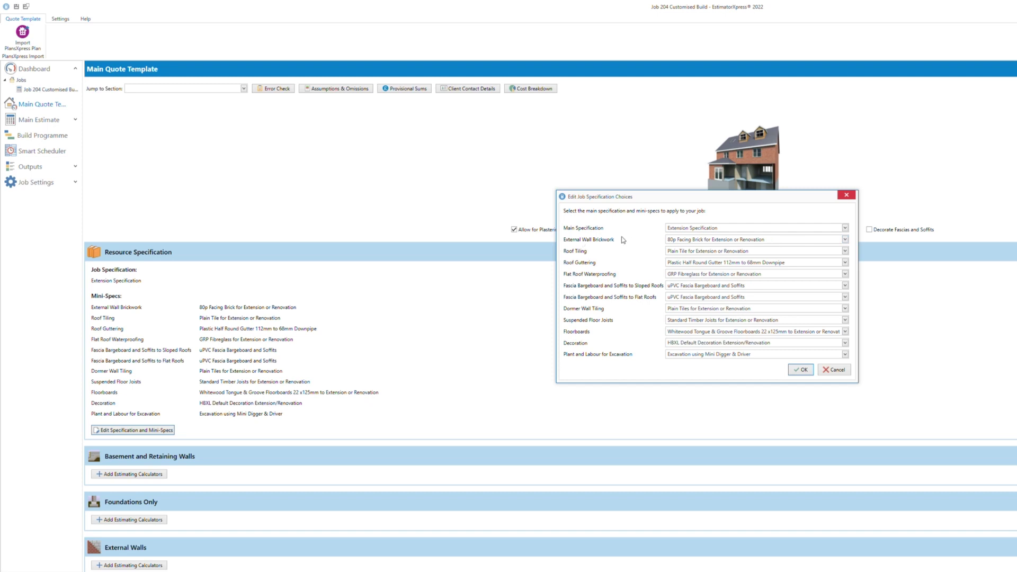
click(845, 239)
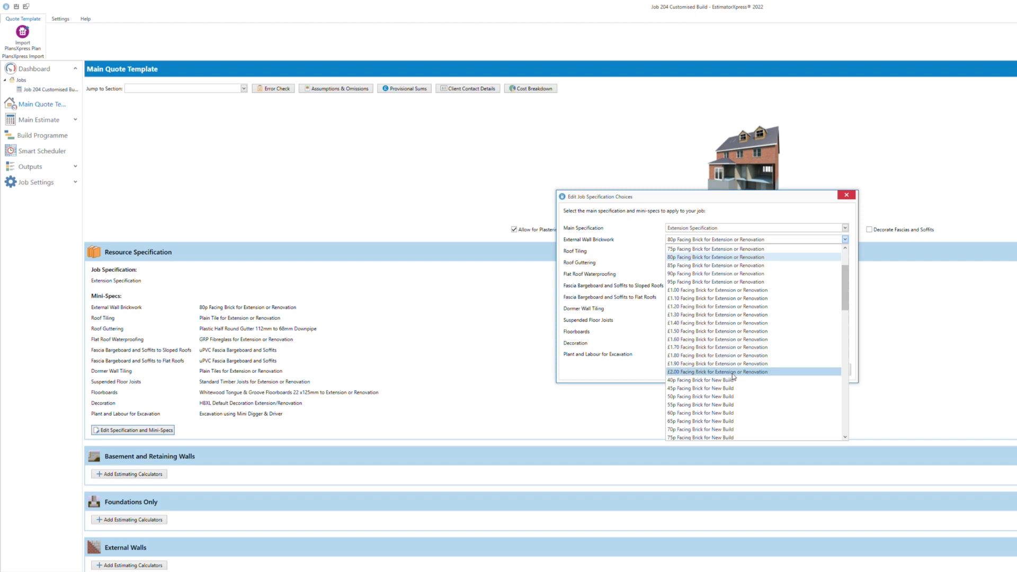
click(733, 373)
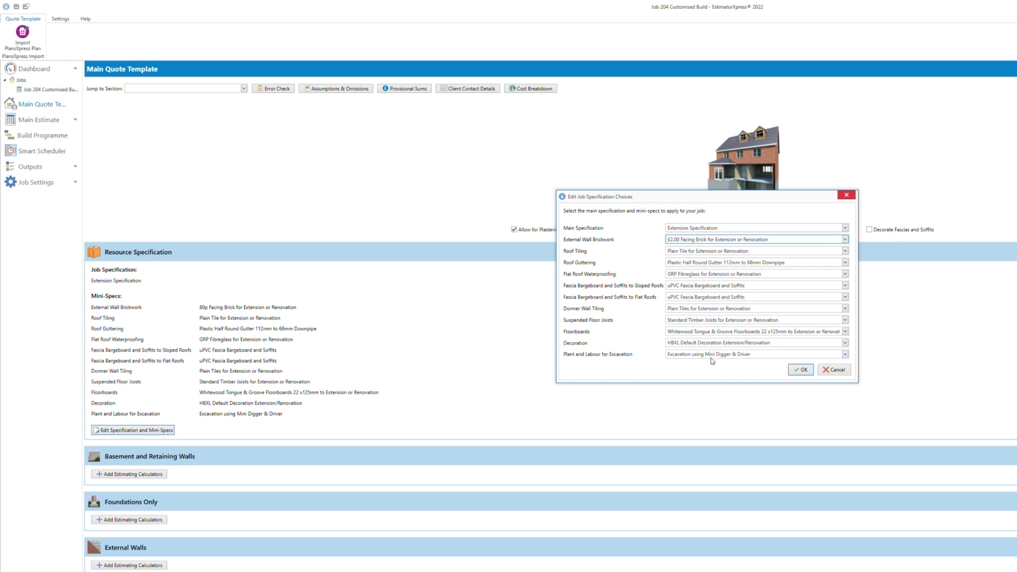
click(846, 355)
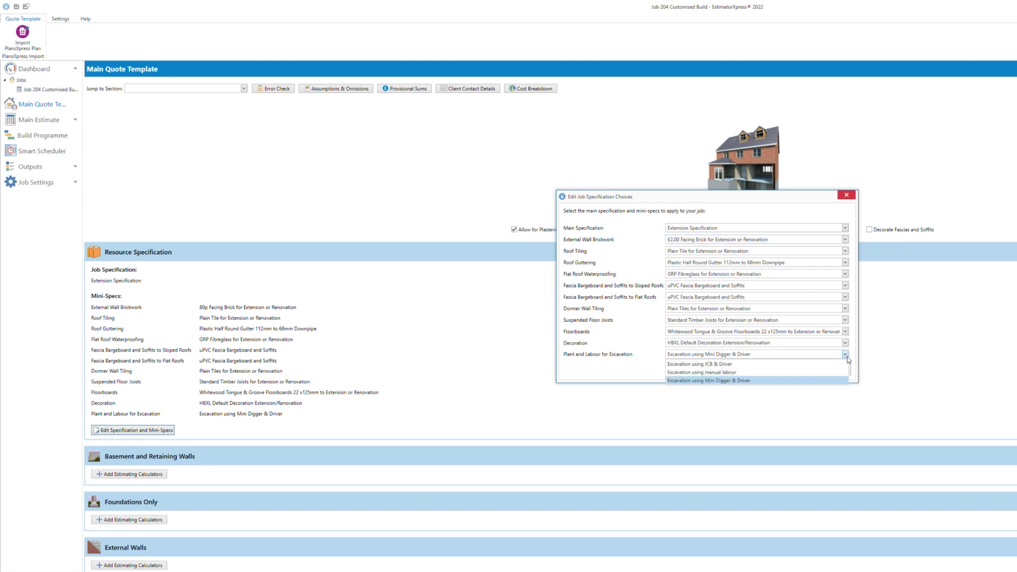
click(740, 382)
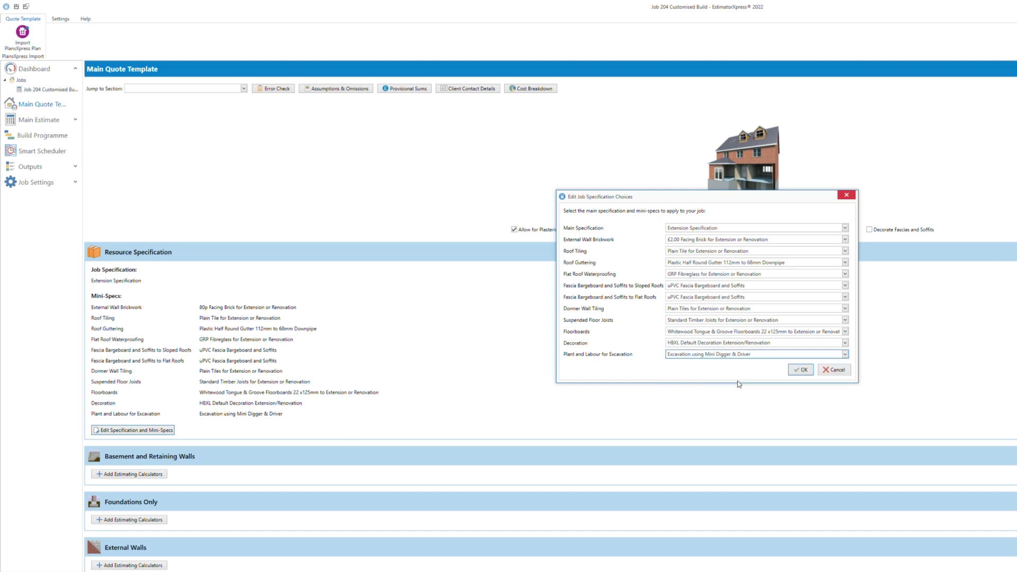
click(803, 372)
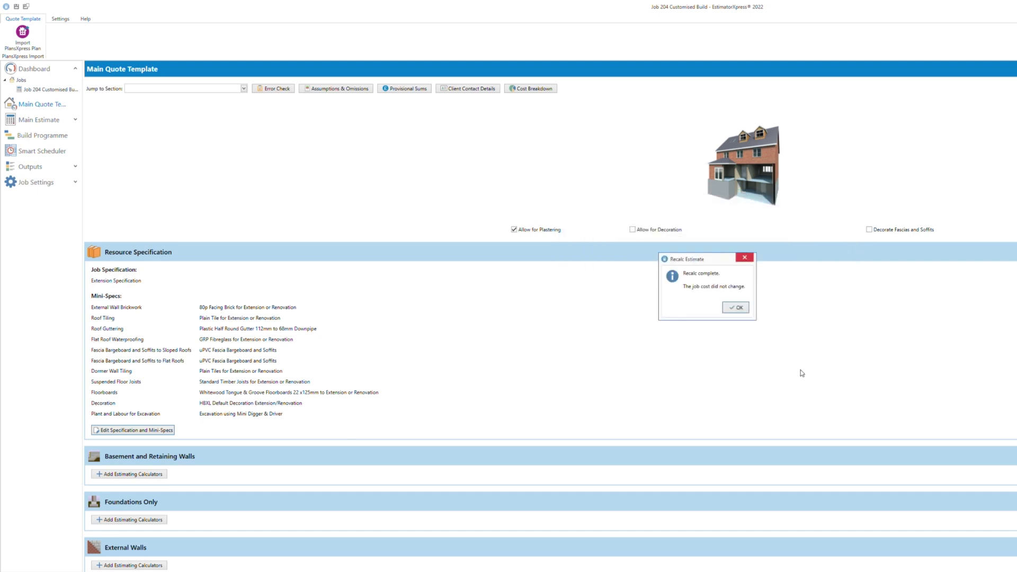
click(734, 313)
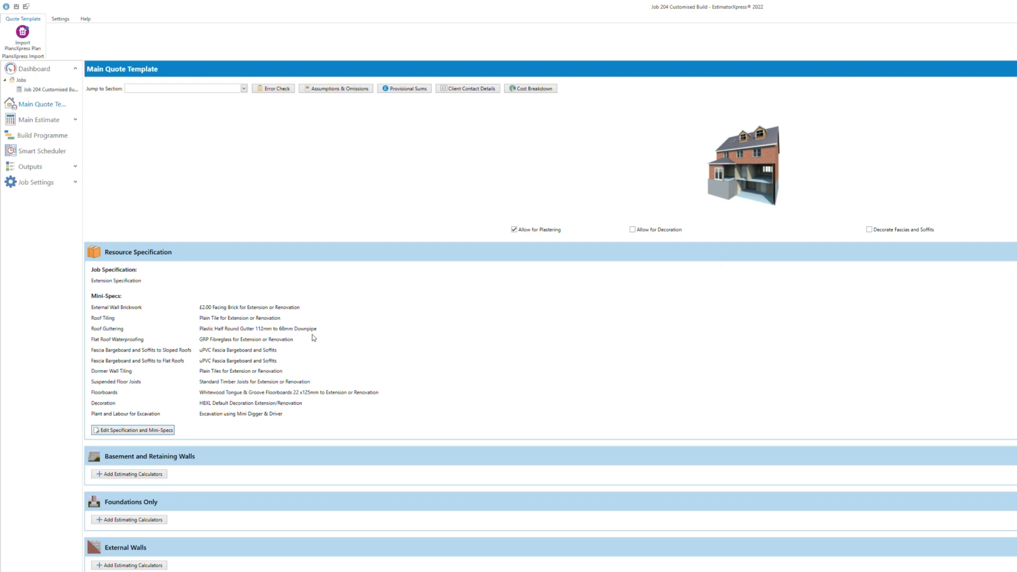
Step: Mark the Resource Specification, Basement and Retaining Walls, and Foundations Only sections as completed
scroll(332, 347, down, 2)
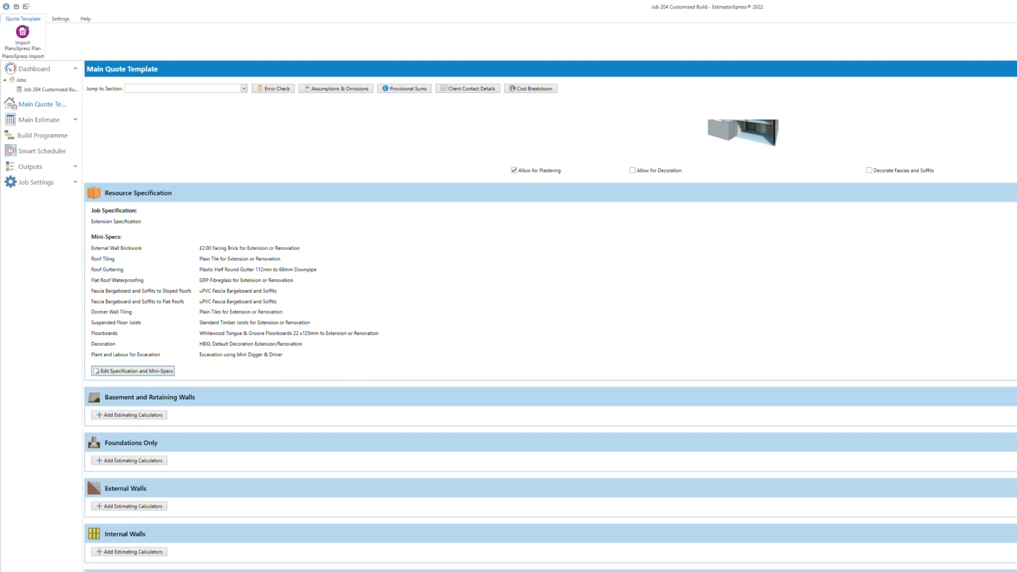
click(1014, 193)
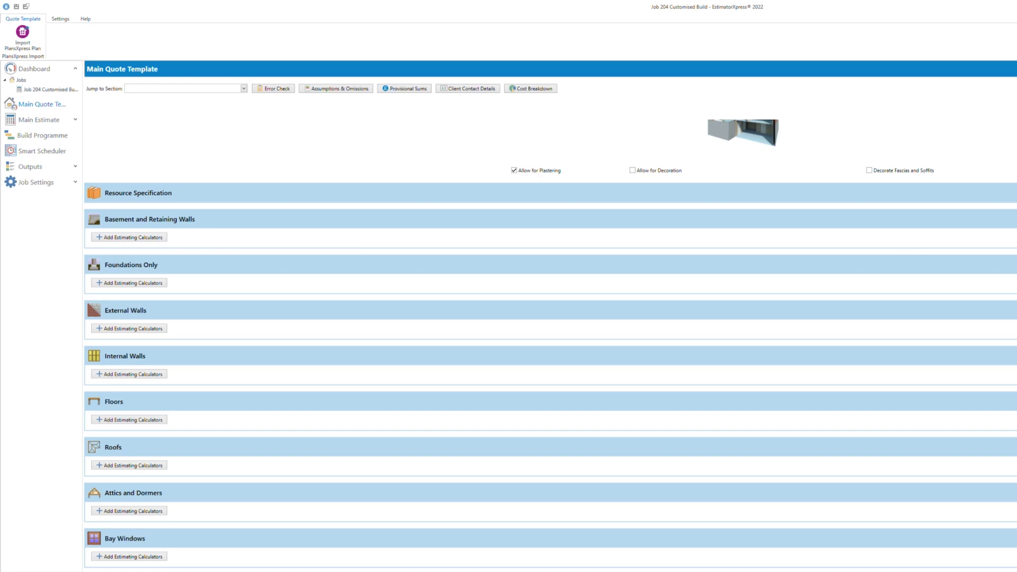
click(1013, 219)
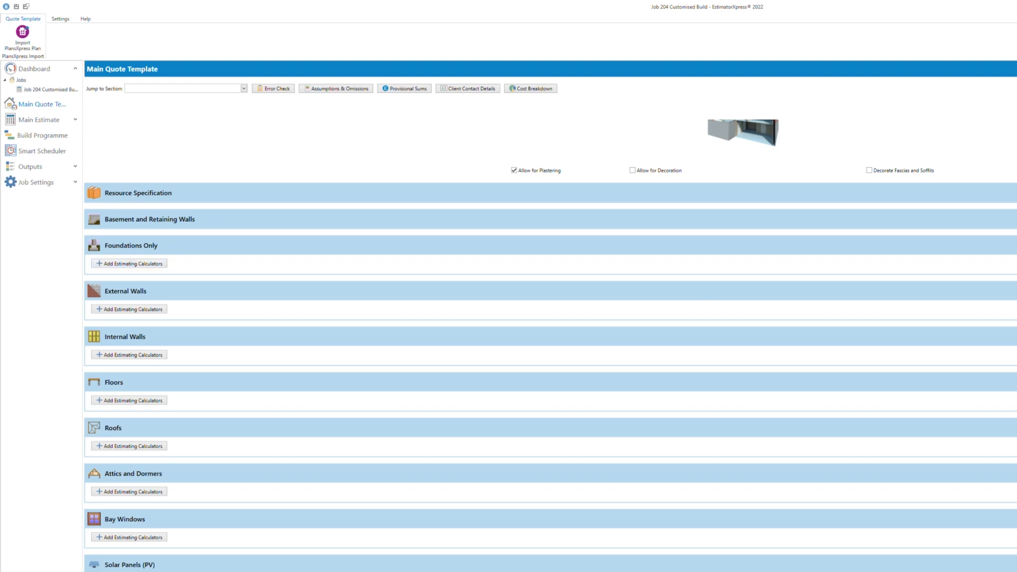
click(1013, 246)
Step: Add an External Cavity Block Wall calculator to the External Walls section using the Single storey cavity wall template
click(122, 291)
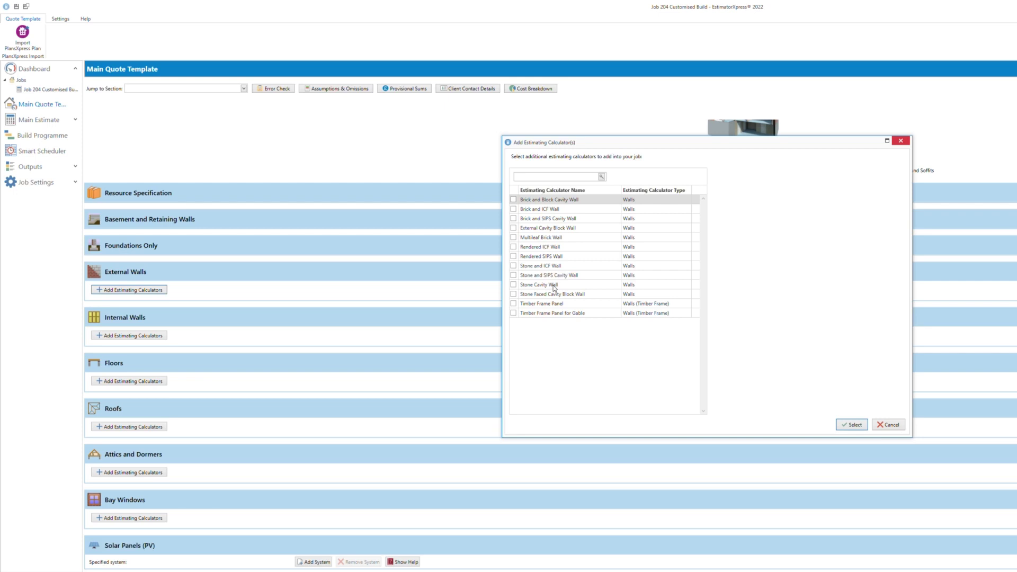
click(548, 230)
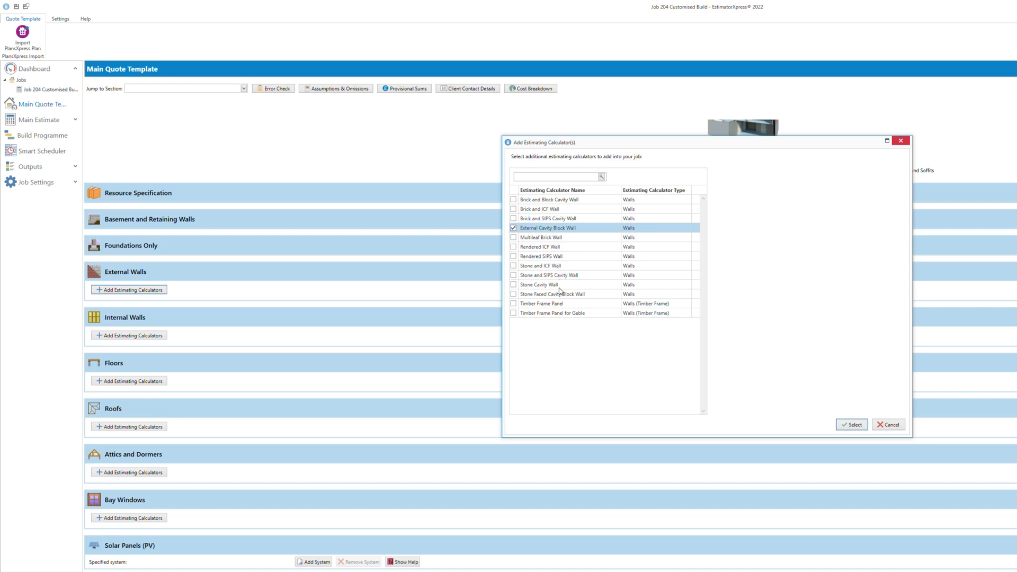
click(852, 424)
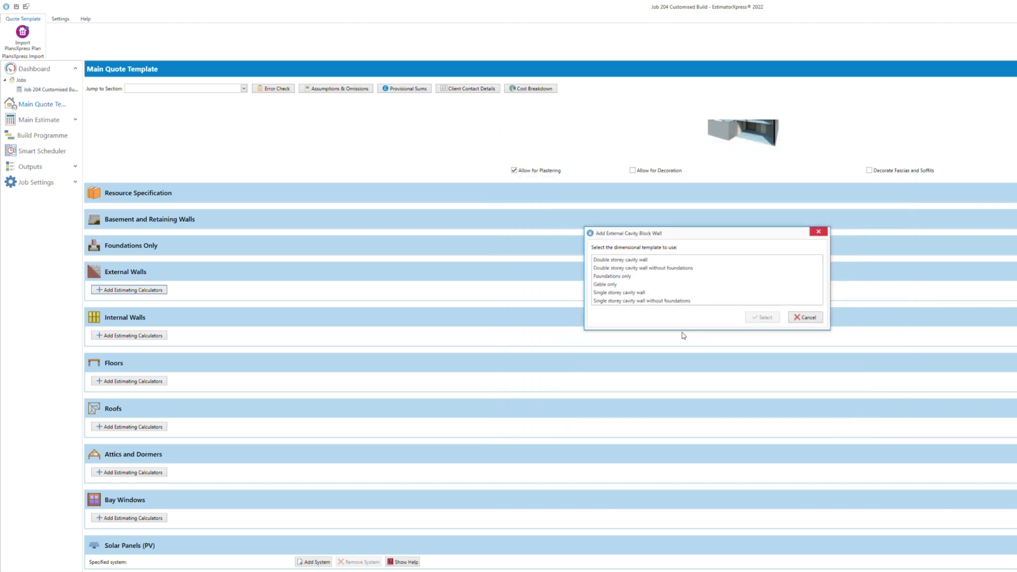
click(649, 291)
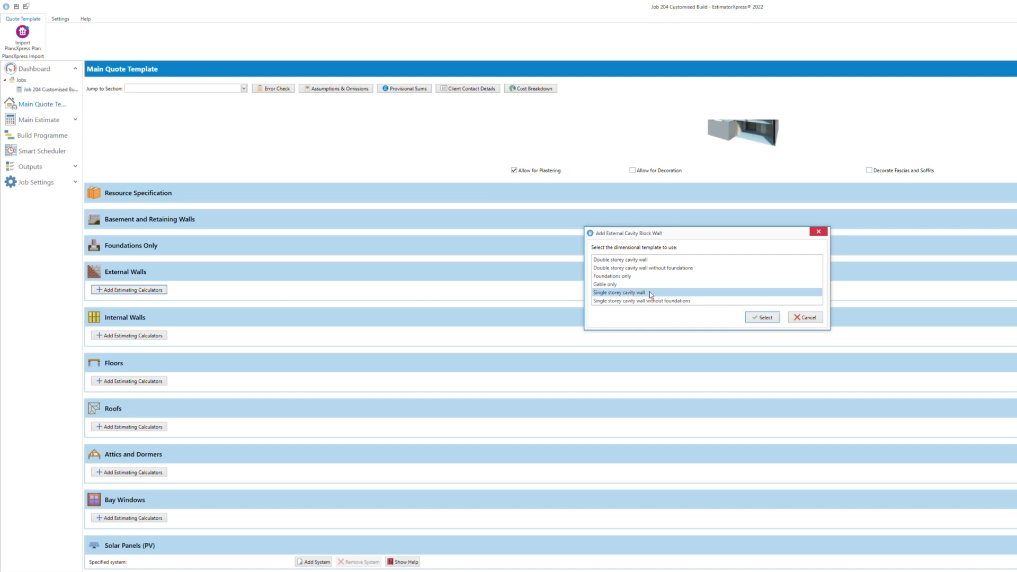
click(760, 318)
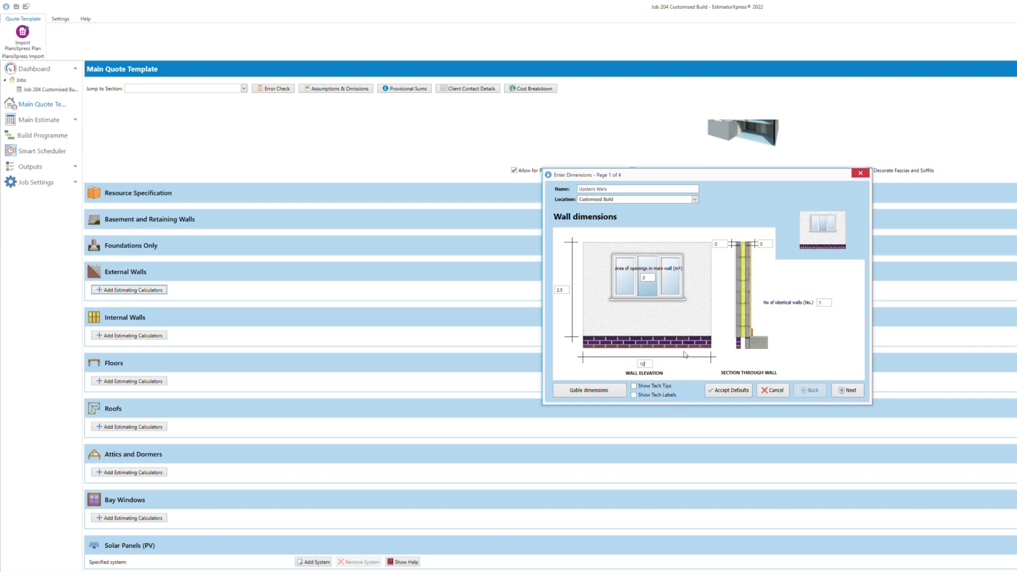
Step: Name the cavity block wall Upstairs Walls, and set its length to 22 m and its foundation width to 0.7 m
key(BackSpace)
text(22)
click(844, 390)
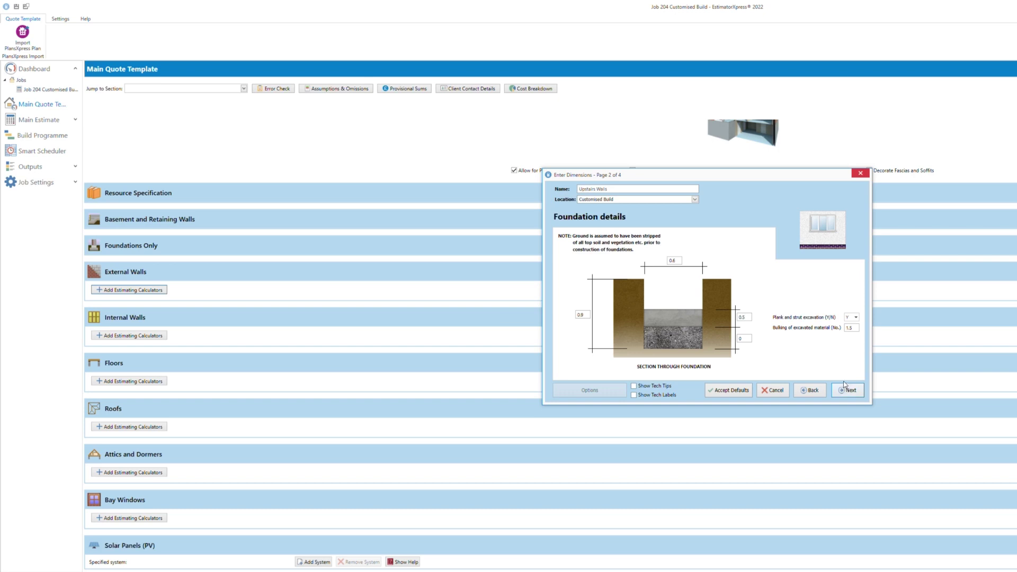
click(680, 261)
mouse_move(749, 339)
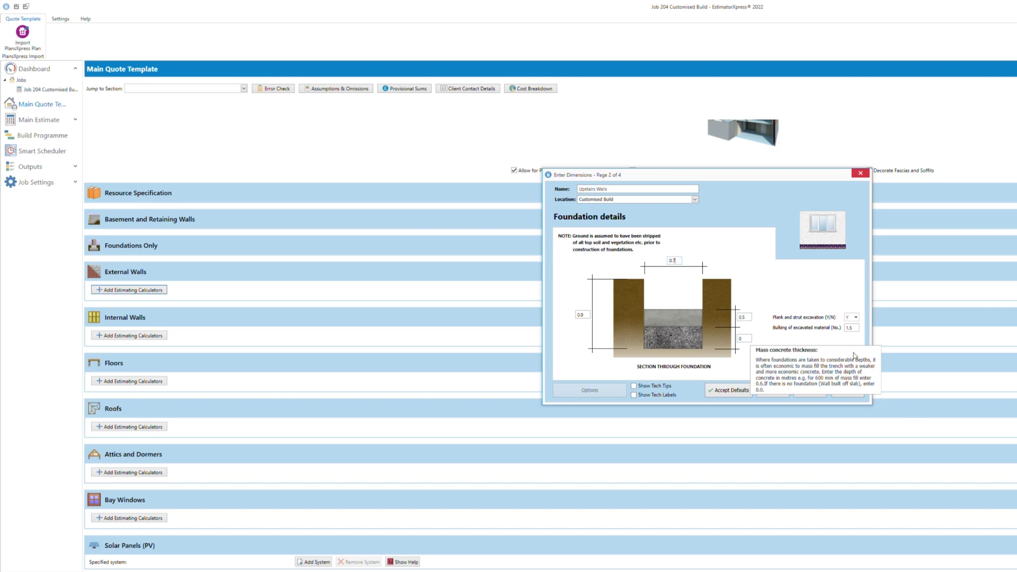
Step: Accept the wall's footing, plastering and decoration defaults, finish its dimensions, and mark the External Walls section as completed
click(850, 391)
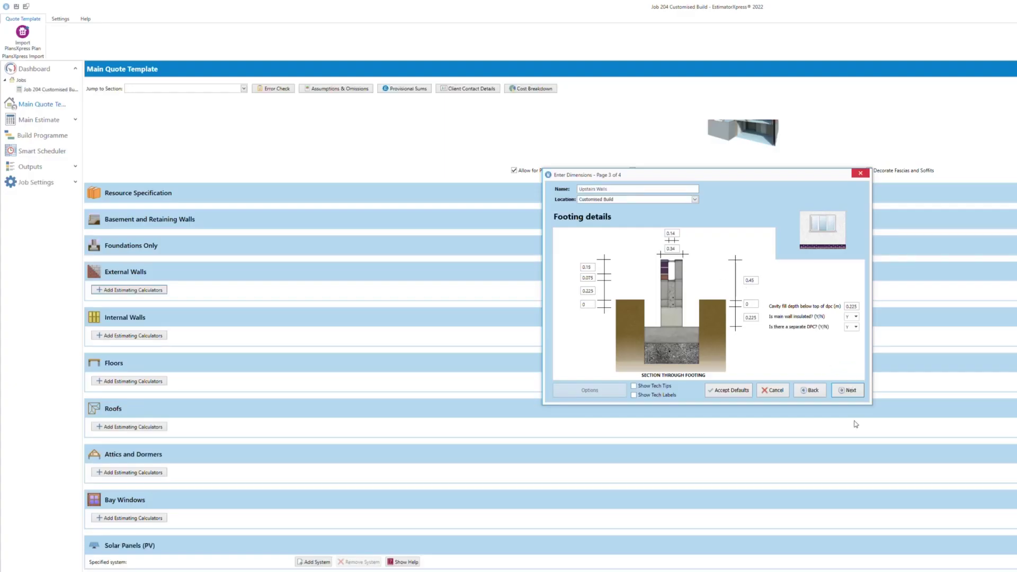
click(849, 391)
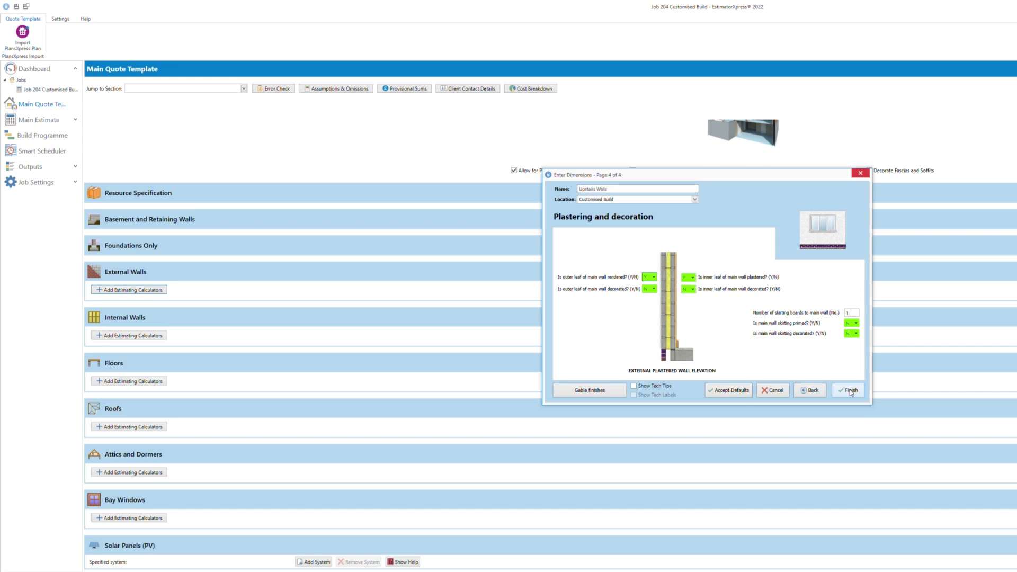
click(850, 391)
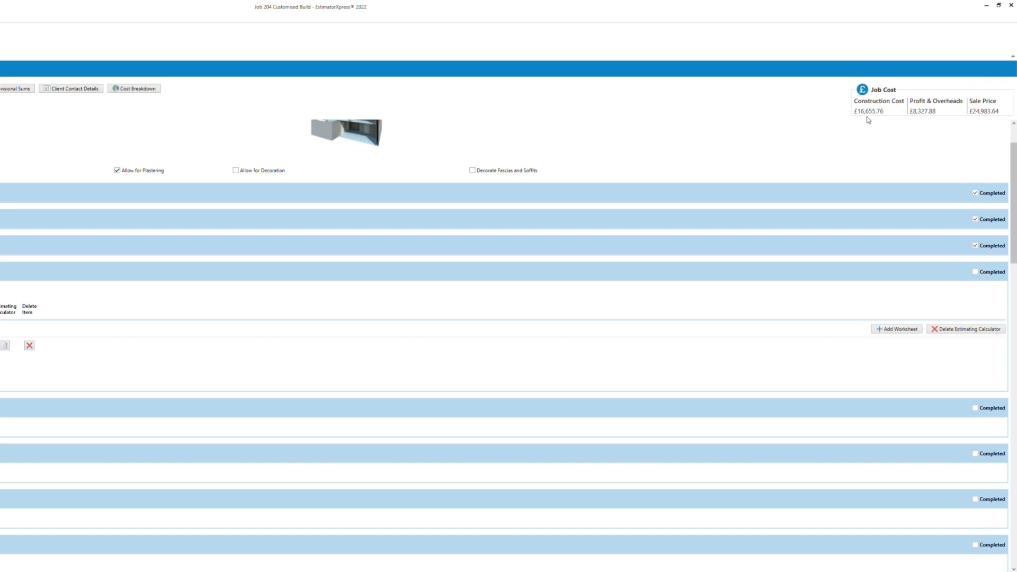
mouse_move(882, 118)
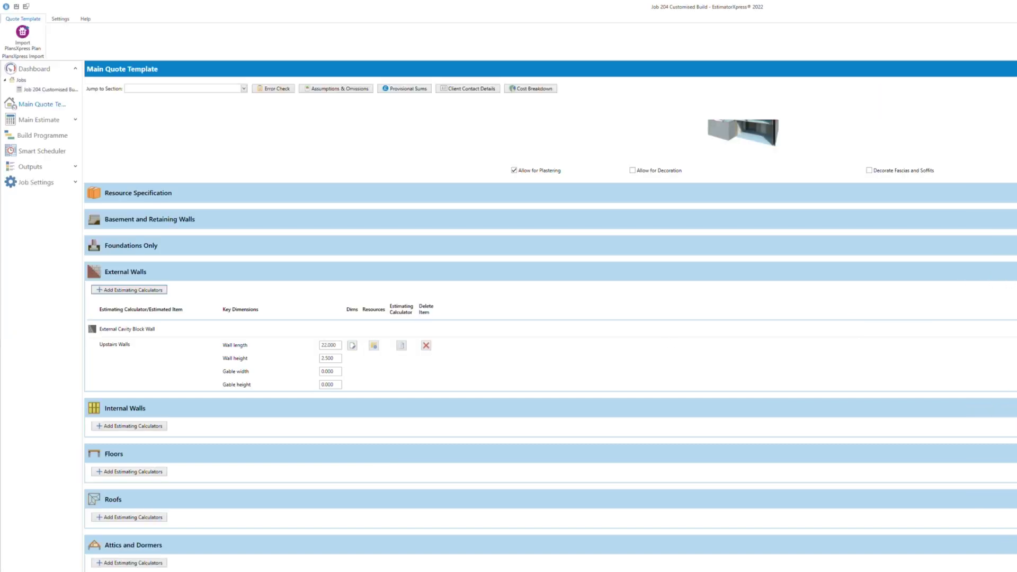
click(1011, 272)
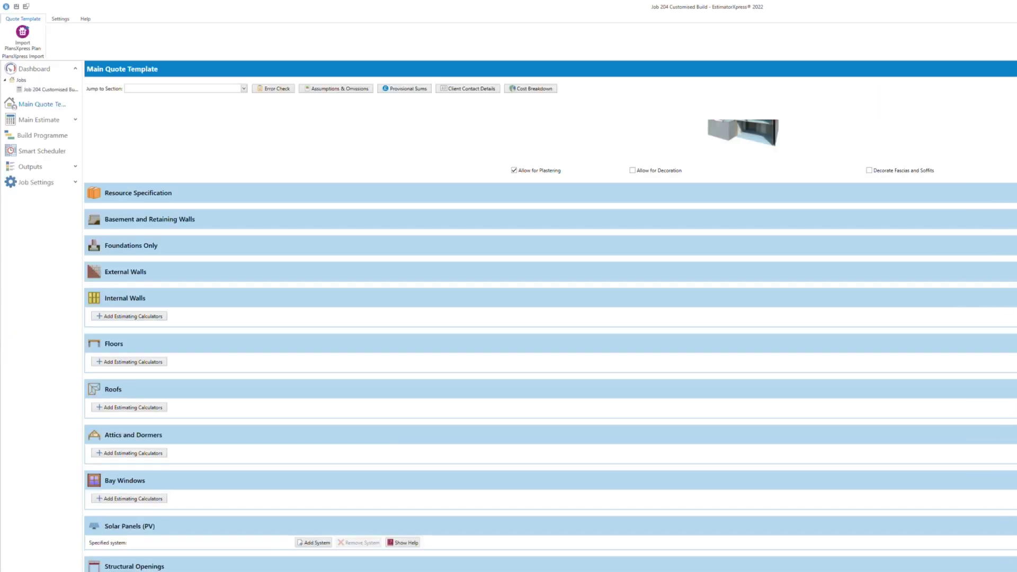
Step: Add a Stud Wall calculator to the Internal Walls section using the typical 2.4 high template, insulated and plastered both sides
click(117, 316)
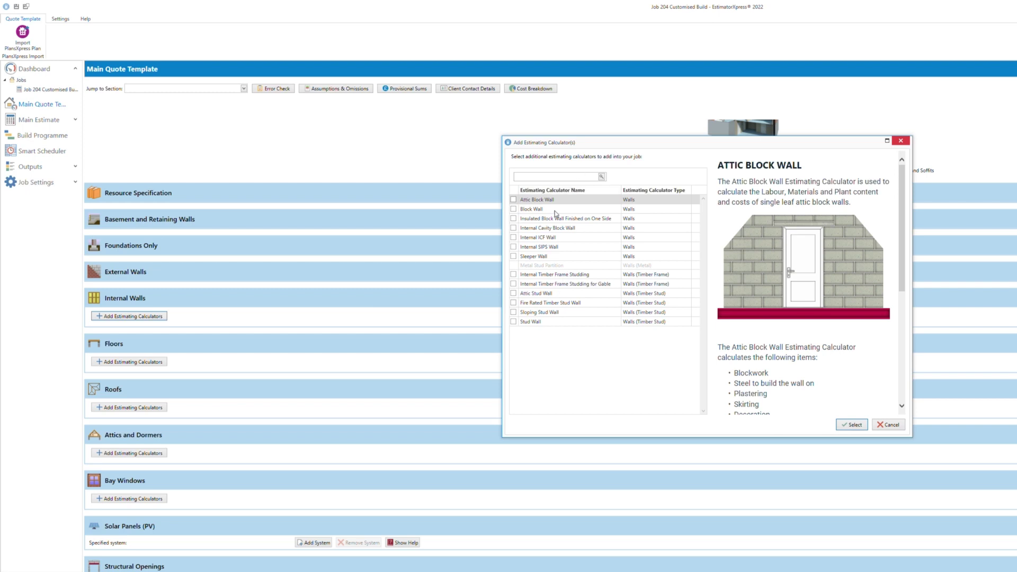
click(556, 276)
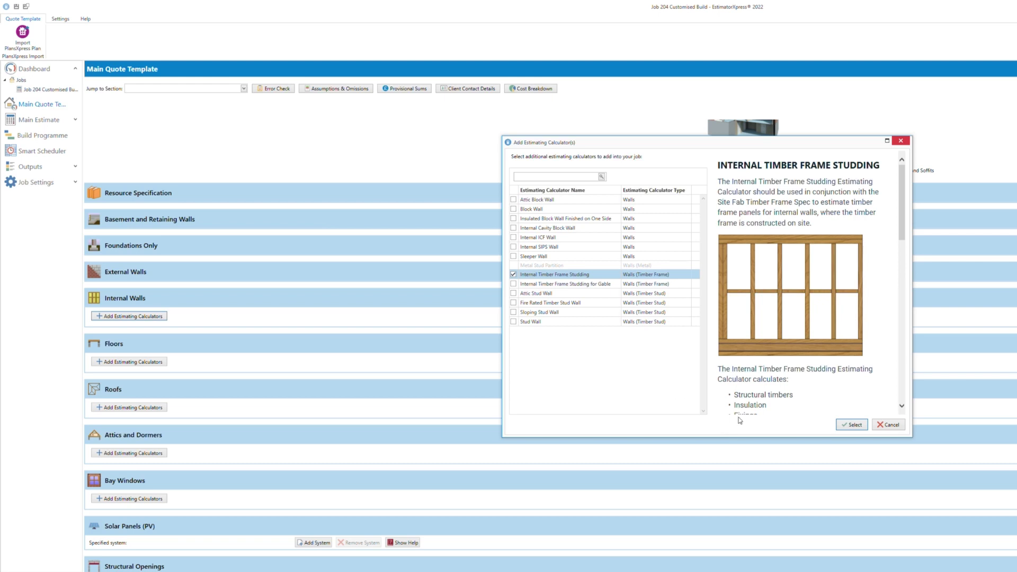
click(524, 323)
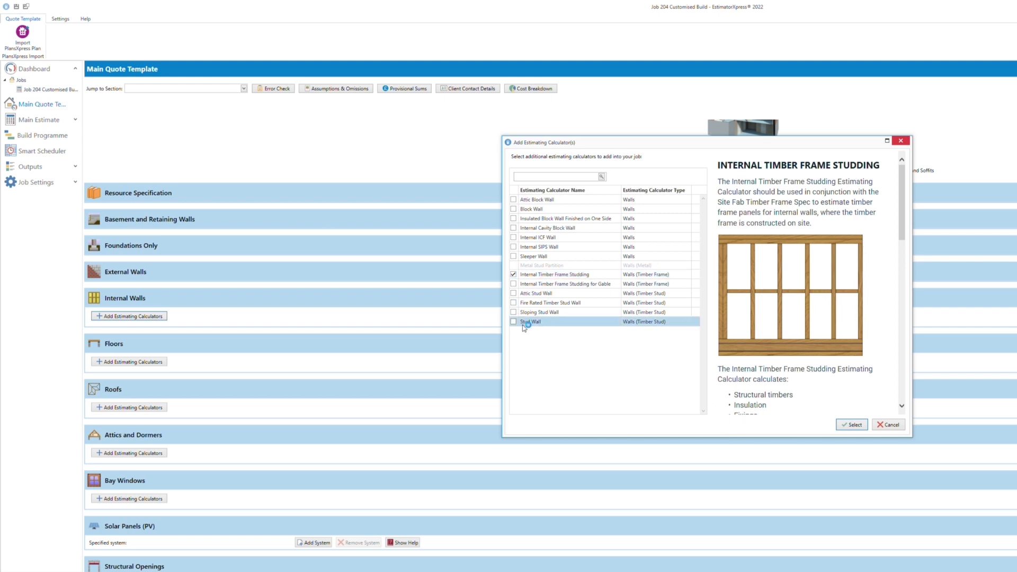
click(514, 274)
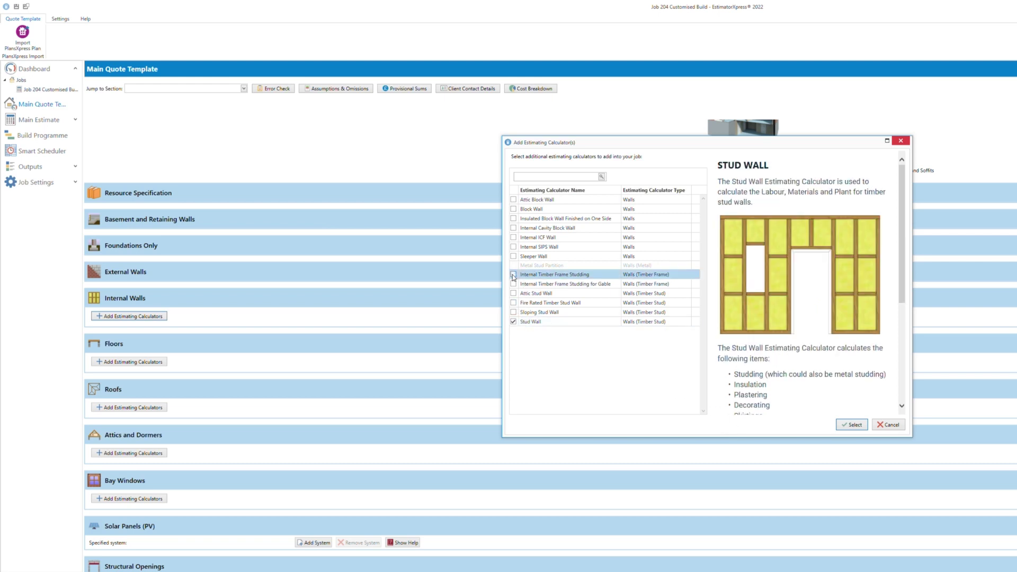
click(851, 425)
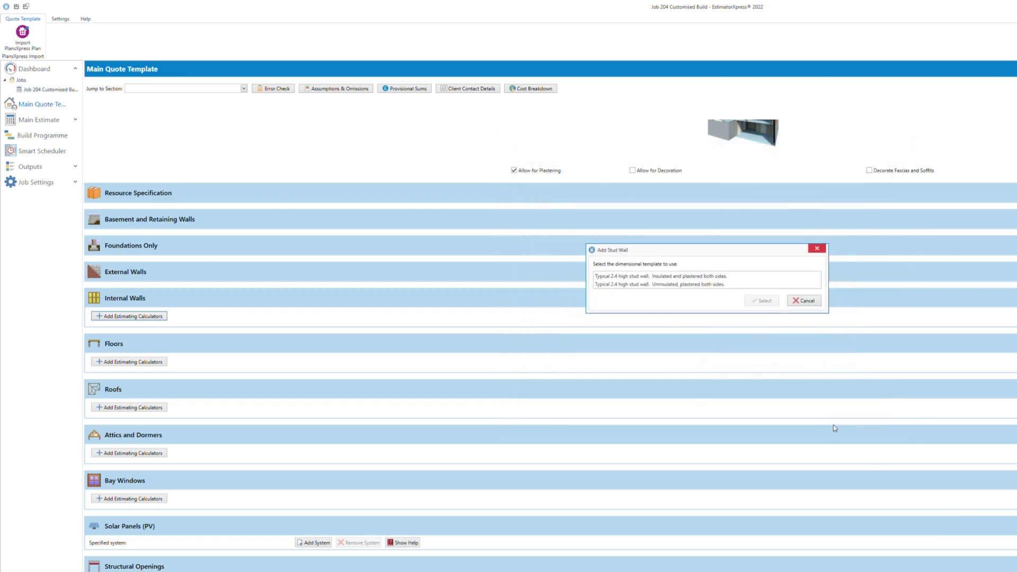
click(686, 276)
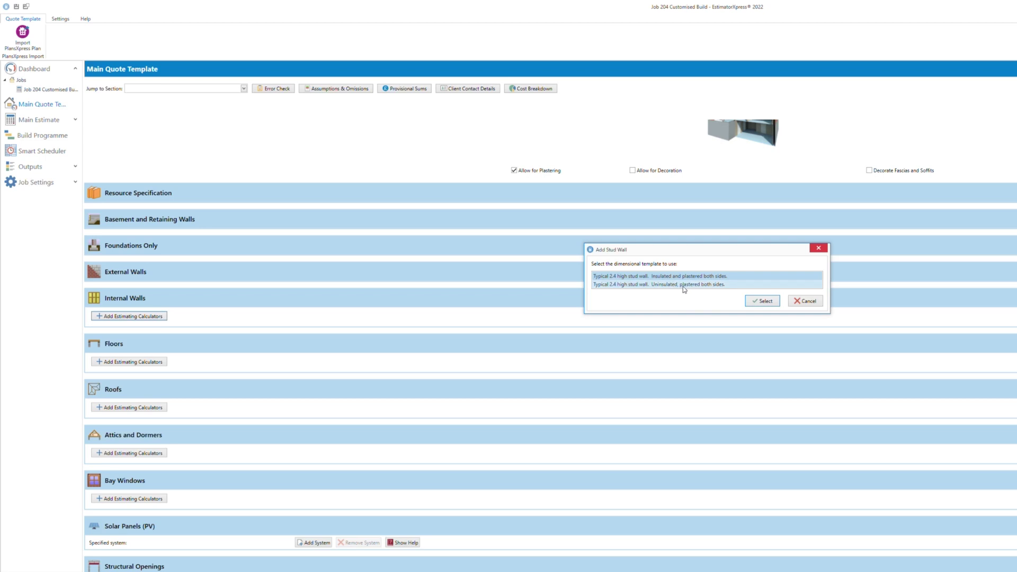
click(766, 303)
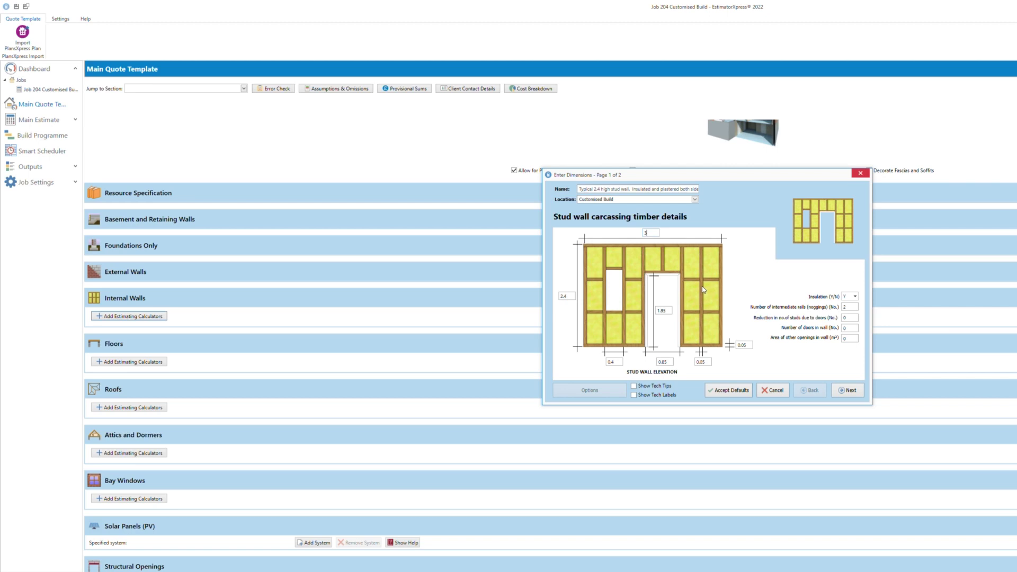
Step: Set the stud wall's length to 8 m, finish its dimensions with the default plastering details, and mark the Internal Walls section as completed
key(BackSpace)
text(8)
mouse_move(846, 329)
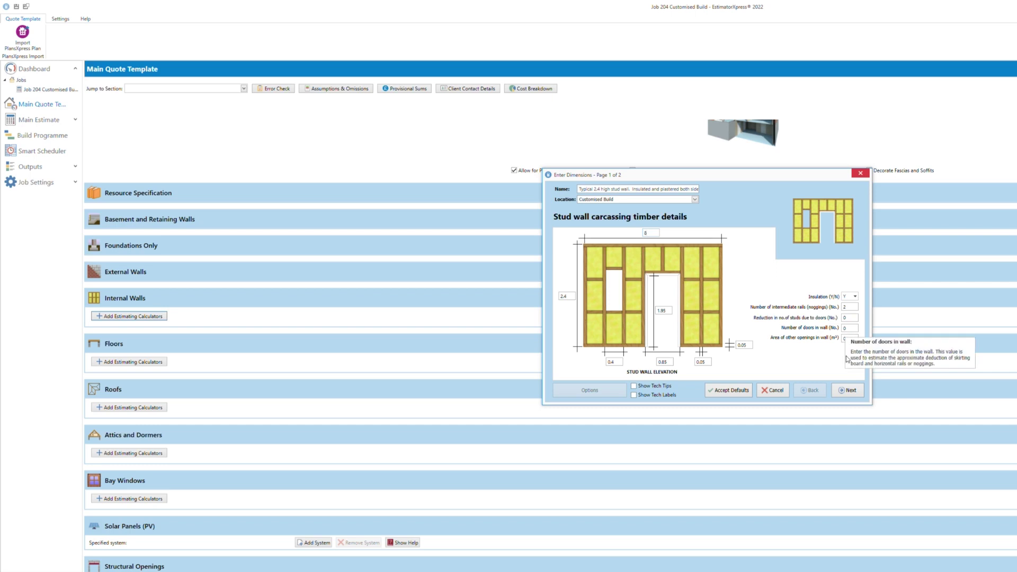
click(849, 391)
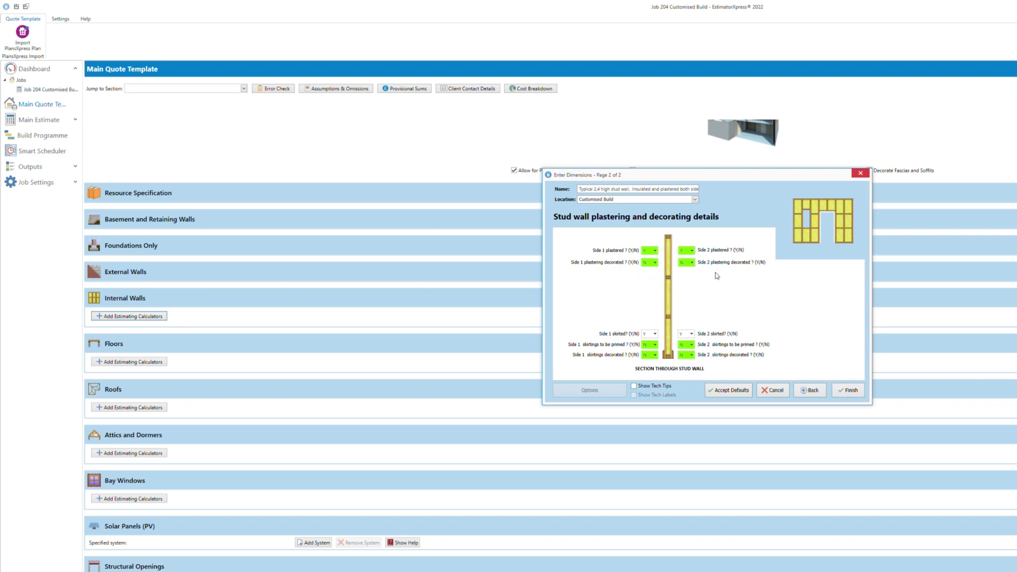
click(846, 390)
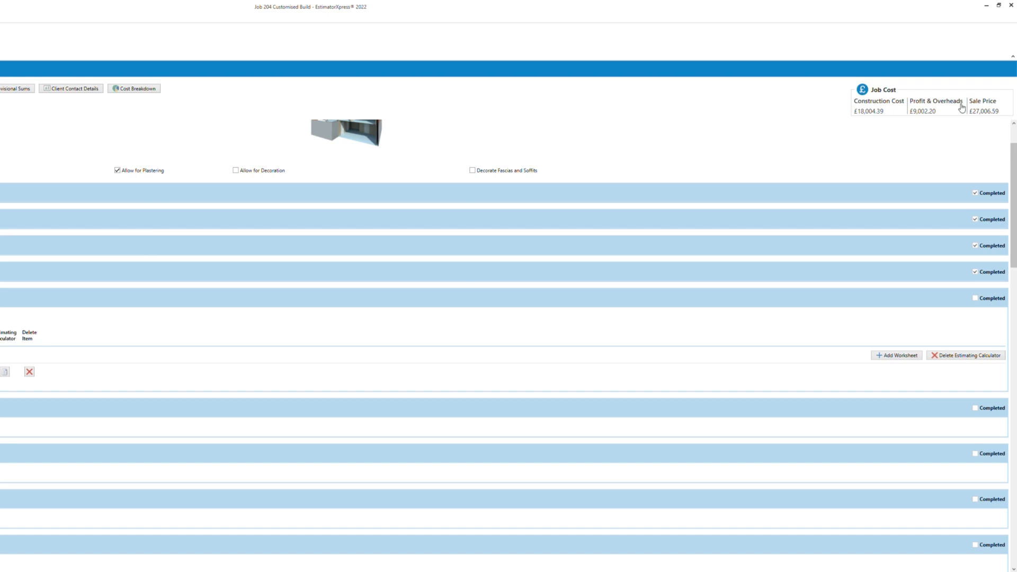
click(976, 298)
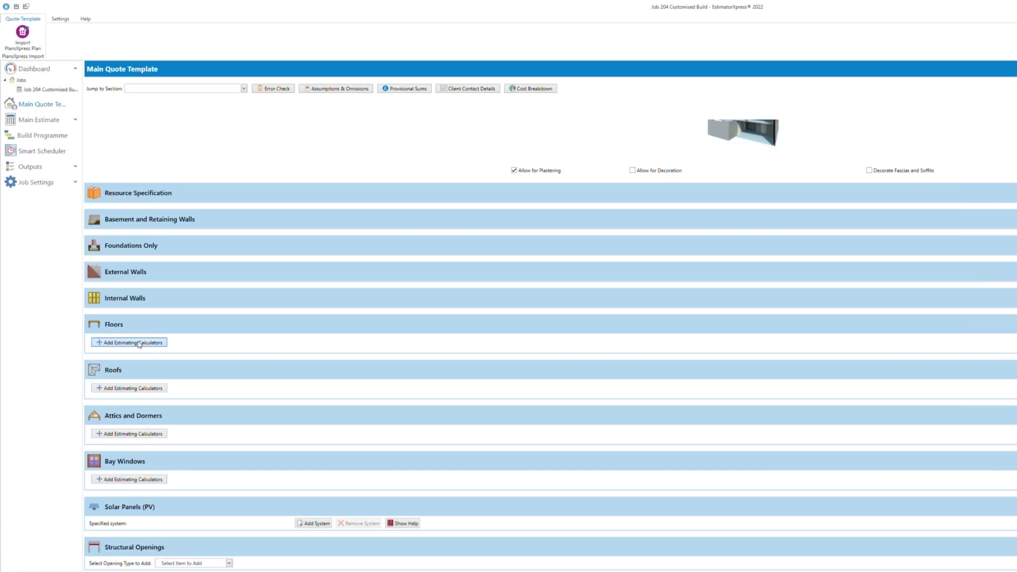
Step: Add an Attic Suspended Floor calculator to the Floors section using the Plastered and Insulated Attic Suspended Floor template
click(139, 343)
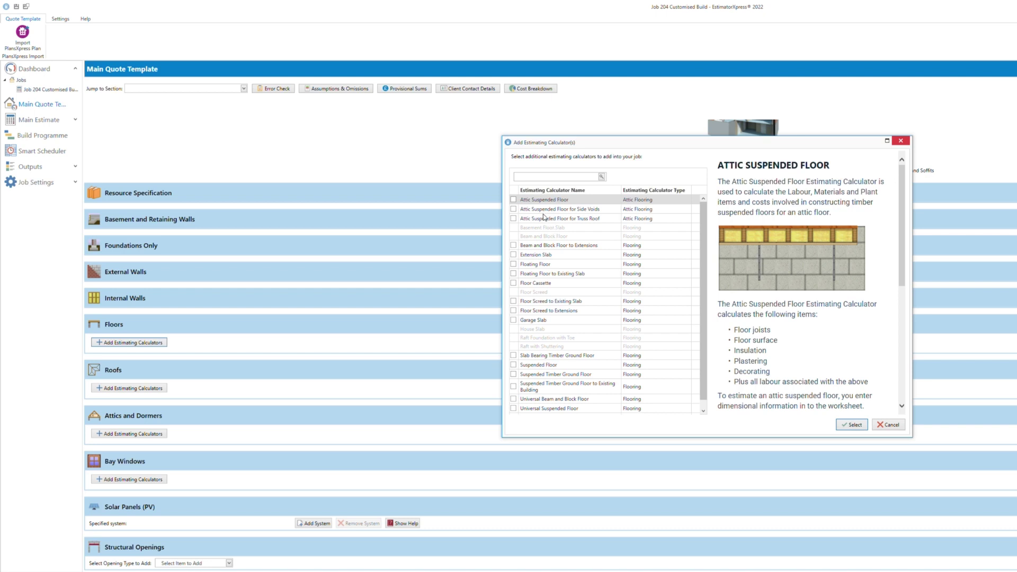
click(513, 200)
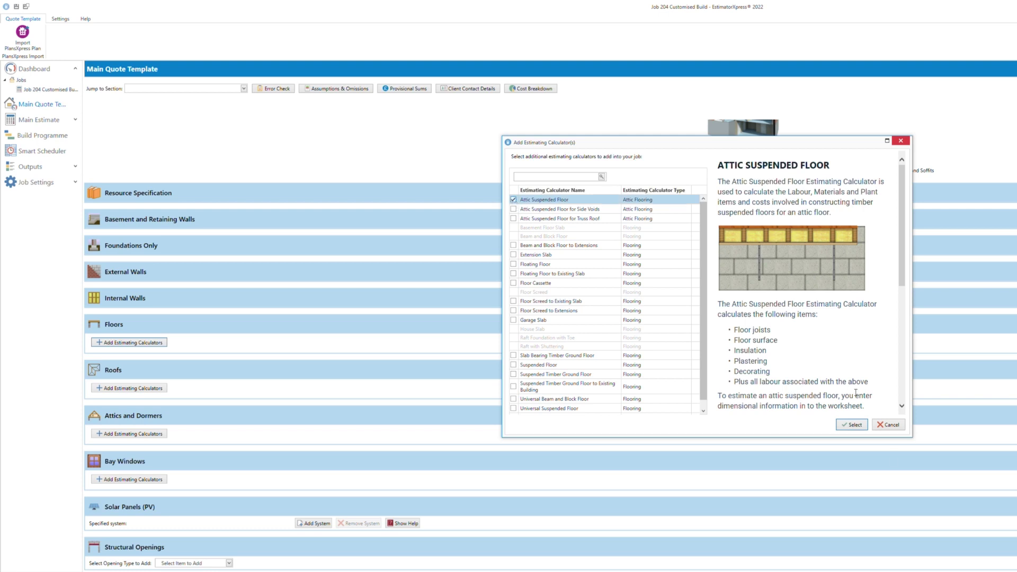
click(853, 425)
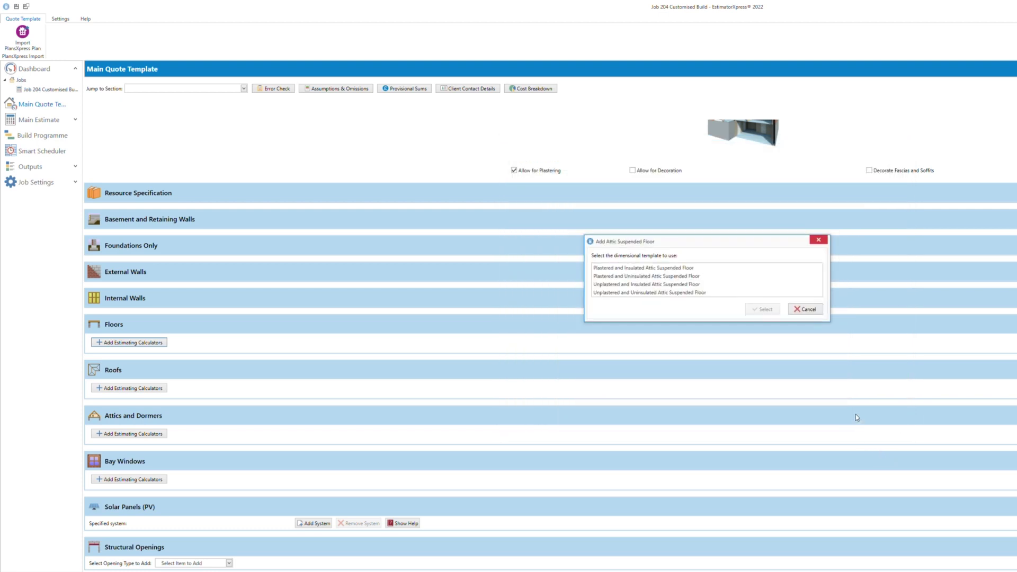
click(676, 269)
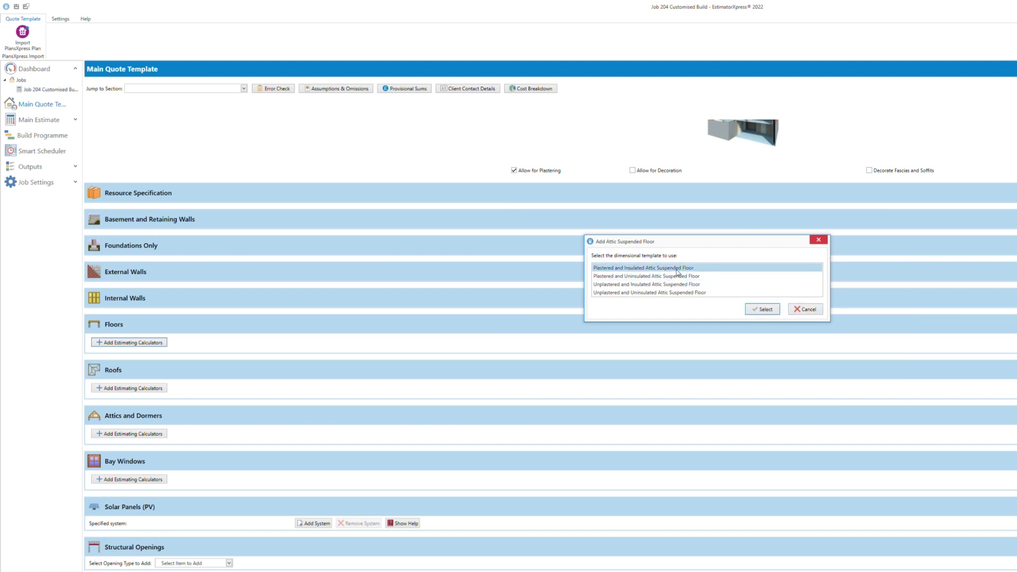
click(763, 310)
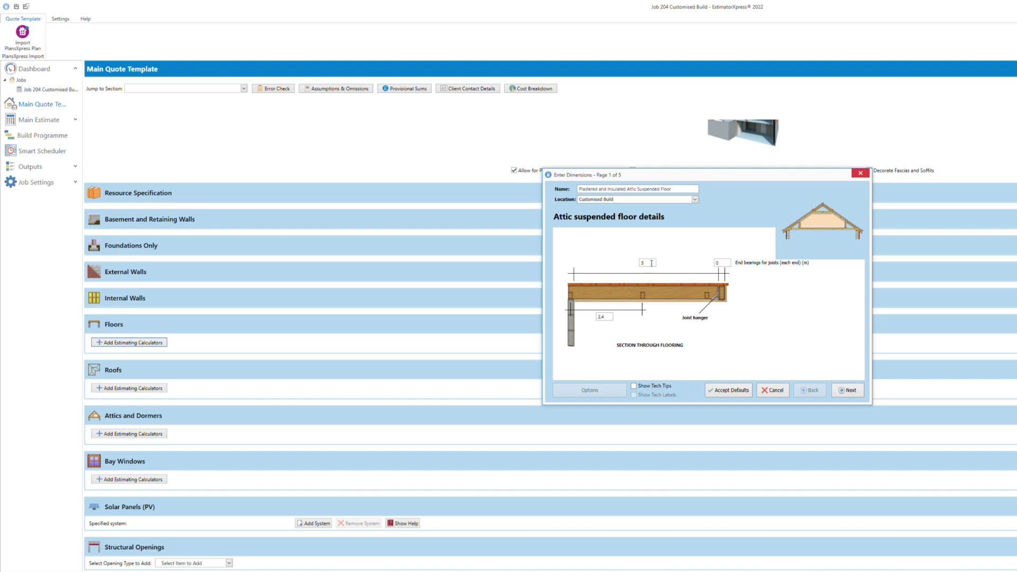
Step: Set the attic suspended floor's clear joist span to 4.8 m and its floor width to 6.6 m
mouse_move(652, 263)
mouse_move(721, 262)
text(4.8)
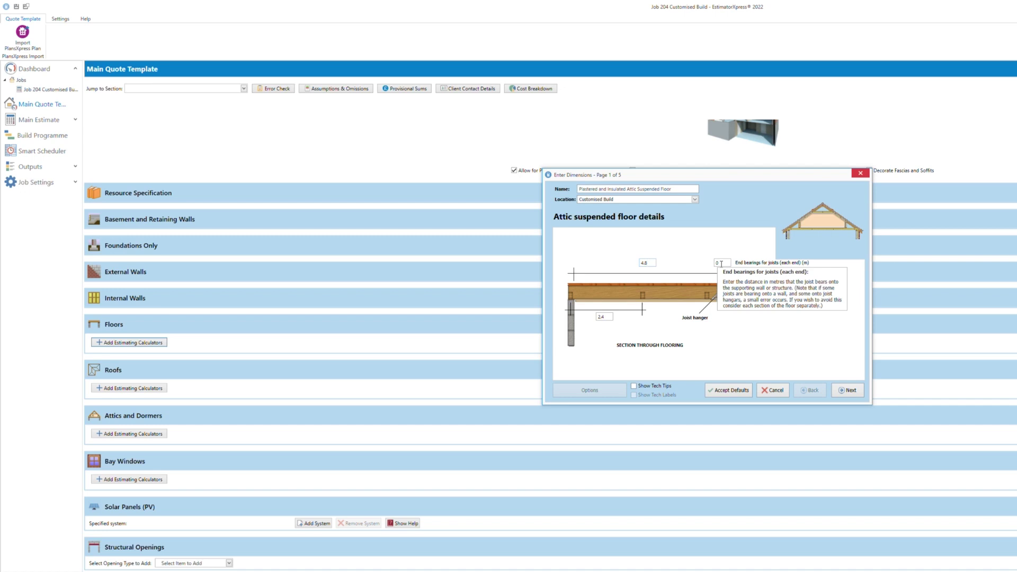
click(849, 392)
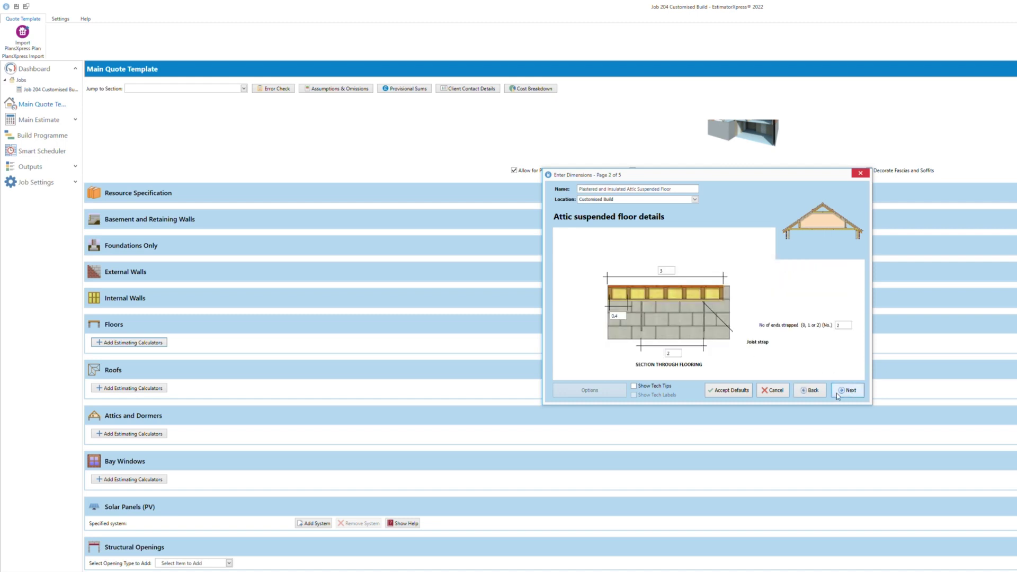
click(670, 271)
key(BackSpace)
text(6.5)
key(BackSpace)
text(6)
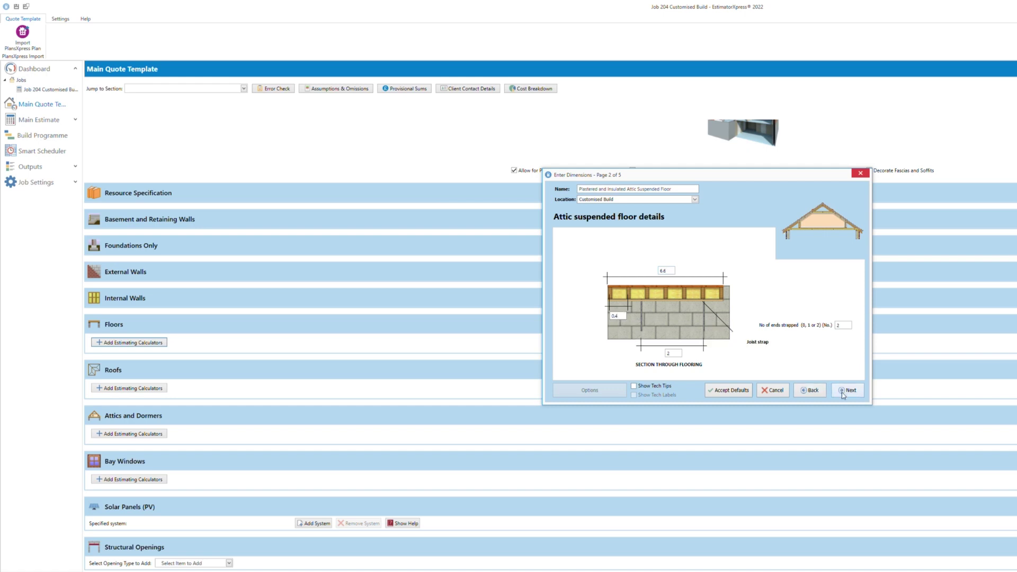
Step: Set the joist strap spacing of the attic suspended floor to 1.5 m and accept the remaining strap details
click(675, 354)
key(BackSpace)
text(1.5)
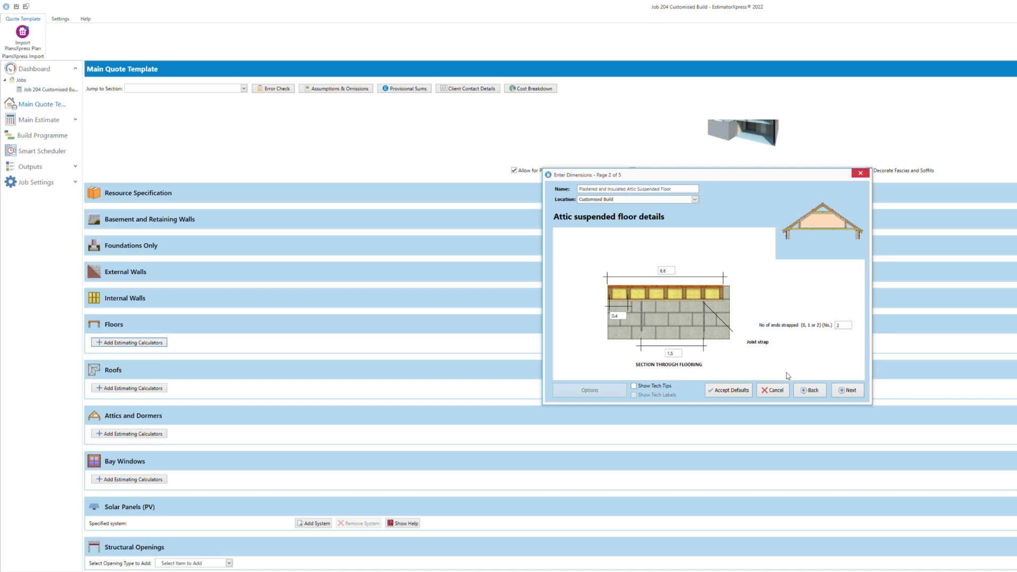
click(848, 391)
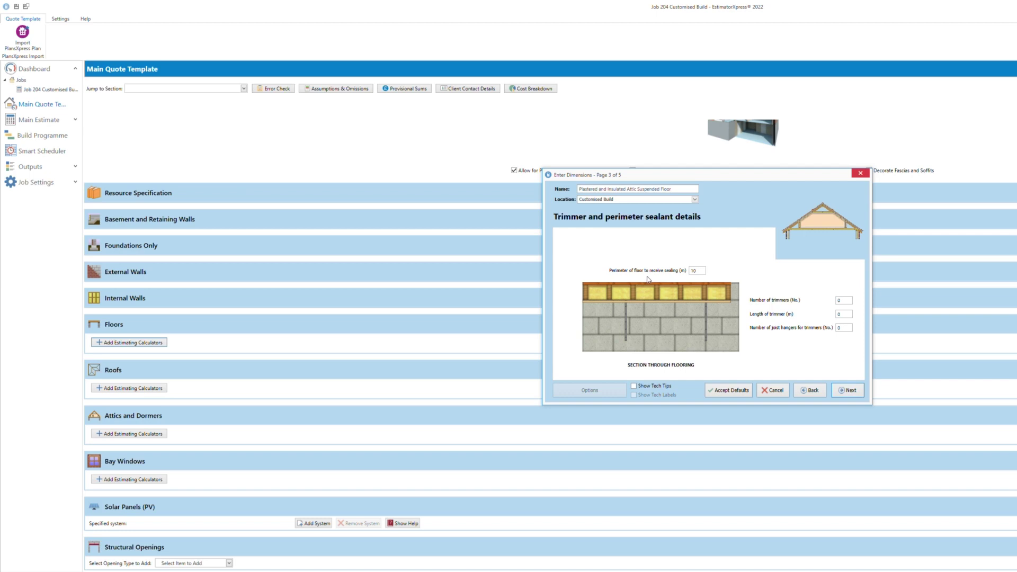
Step: Set the perimeter of floor to receive sealing to 30 m, and specify 8 trimmers with a length of 2 m
click(702, 270)
text(303)
click(846, 300)
text(1.5)
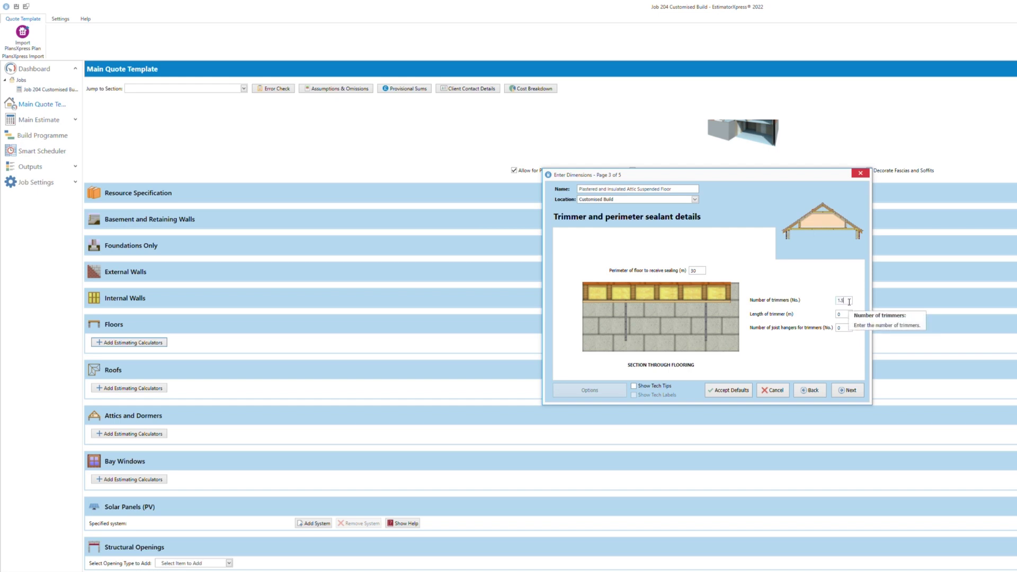
key(BackSpace)
key(BackSpace)
key(BackSpace)
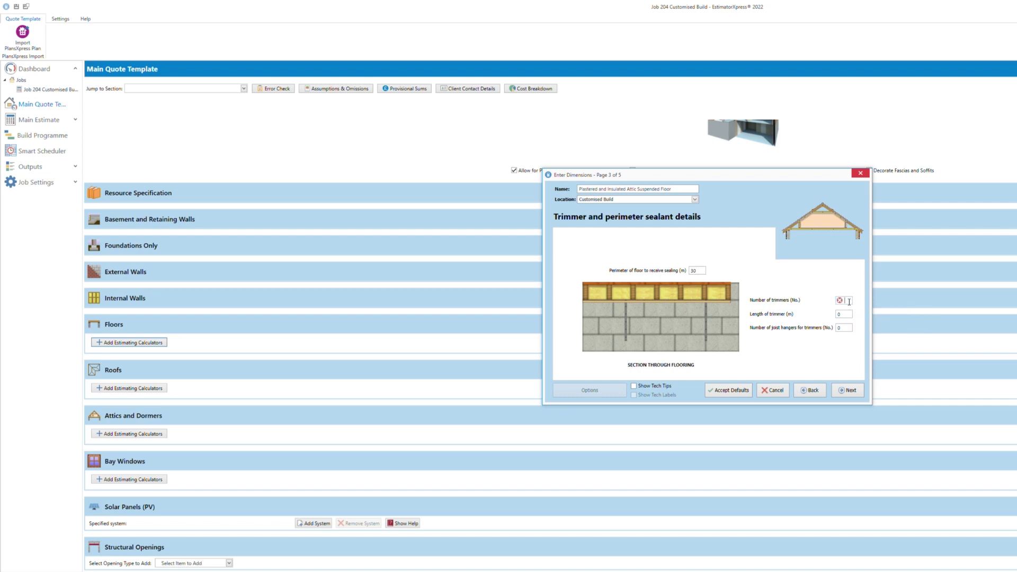
text(4)
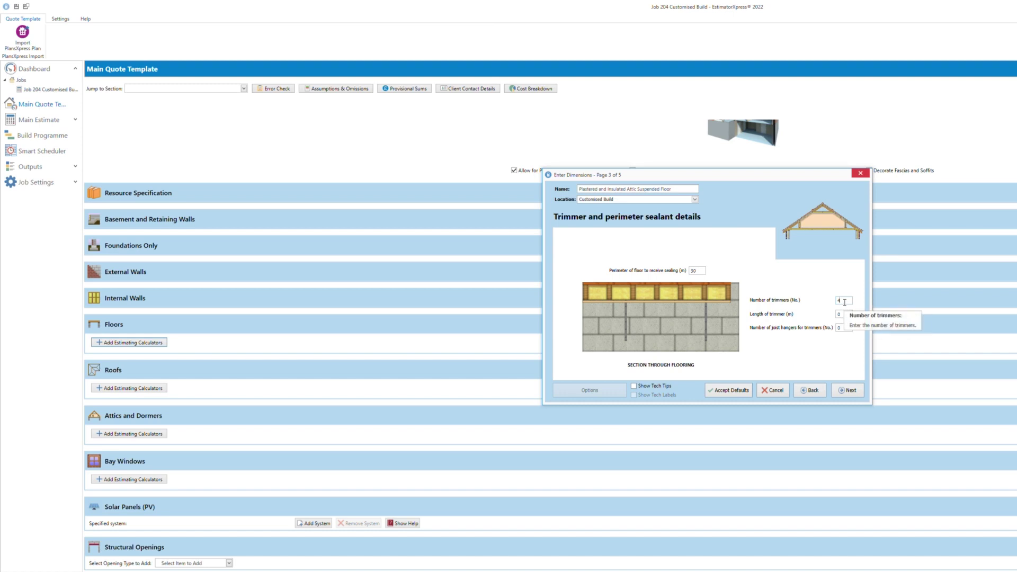
double_click(844, 301)
text(8)
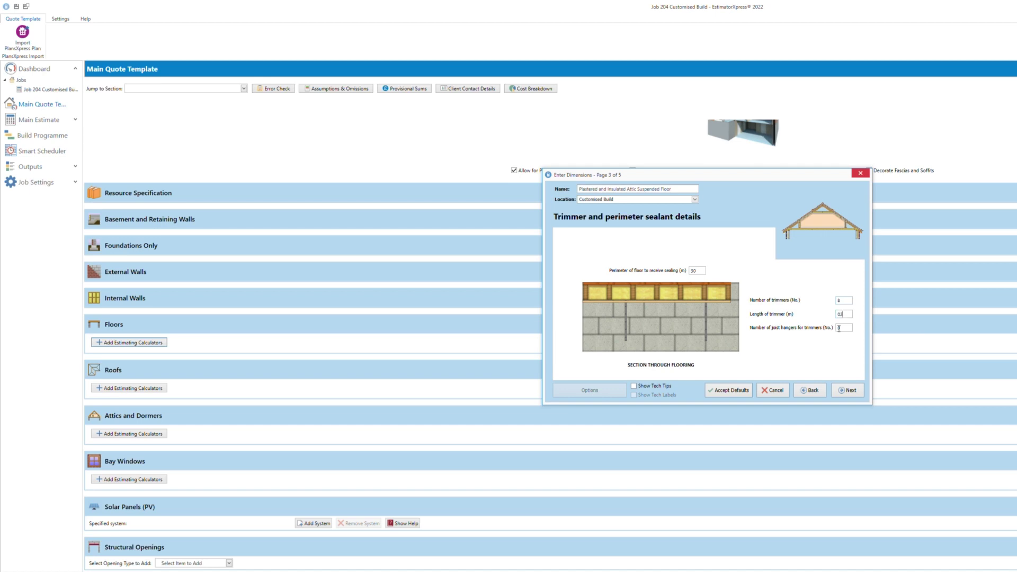
Step: Set the number of joist hangers for trimmers to 16 and the additional joist hangers required to 30
click(843, 328)
key(BackSpace)
text(16)
click(837, 391)
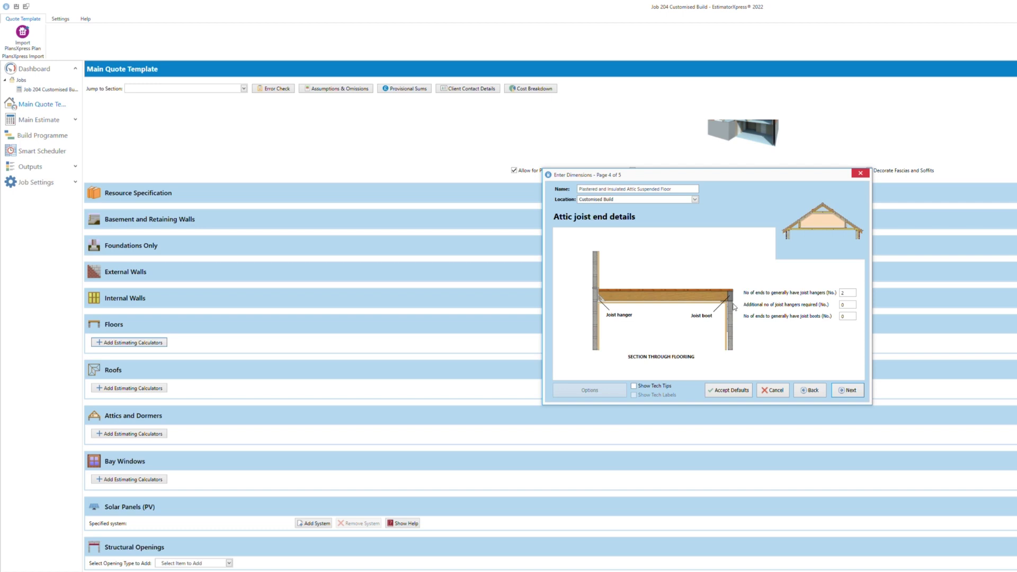
click(847, 304)
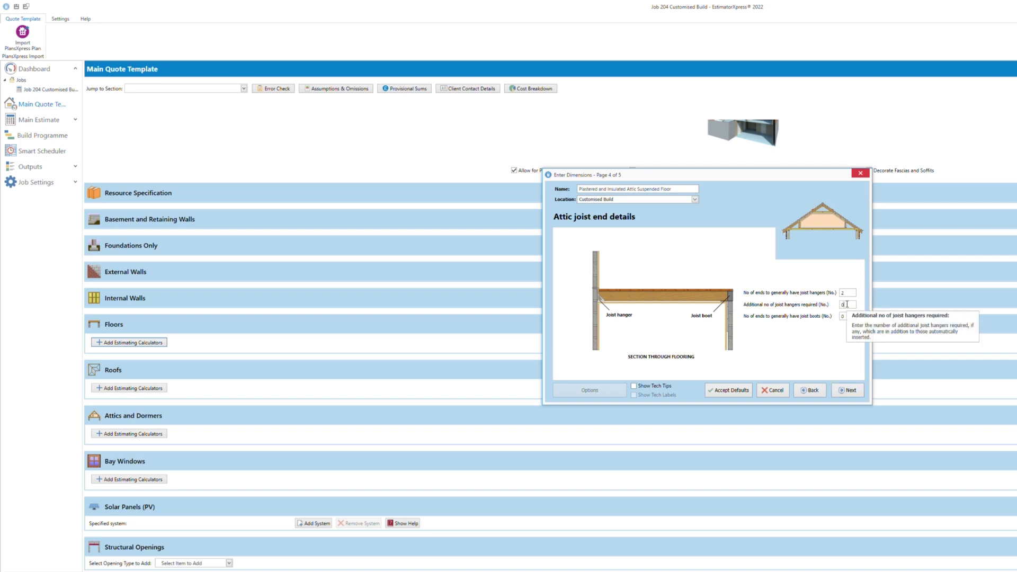
key(BackSpace)
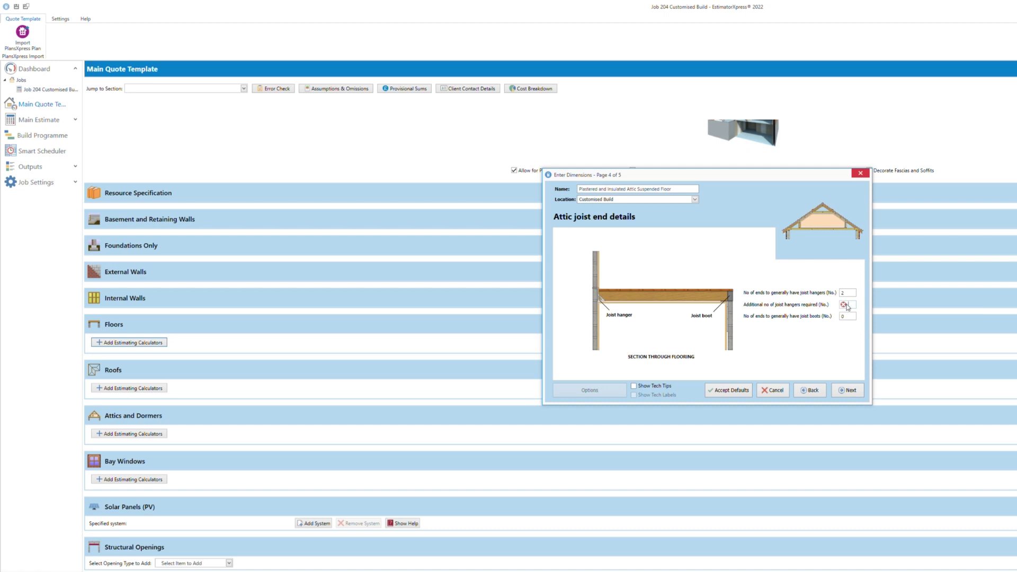
text(30)
click(844, 390)
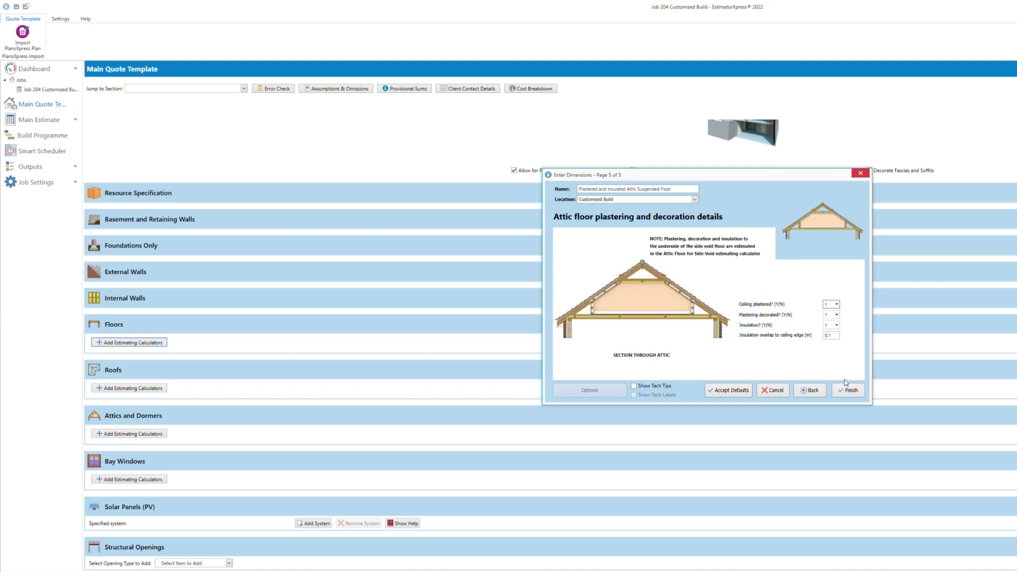
Step: Exclude plastering decoration from the attic floor, finish its dimensions, and mark the Floors section as completed
click(837, 316)
click(832, 330)
click(850, 392)
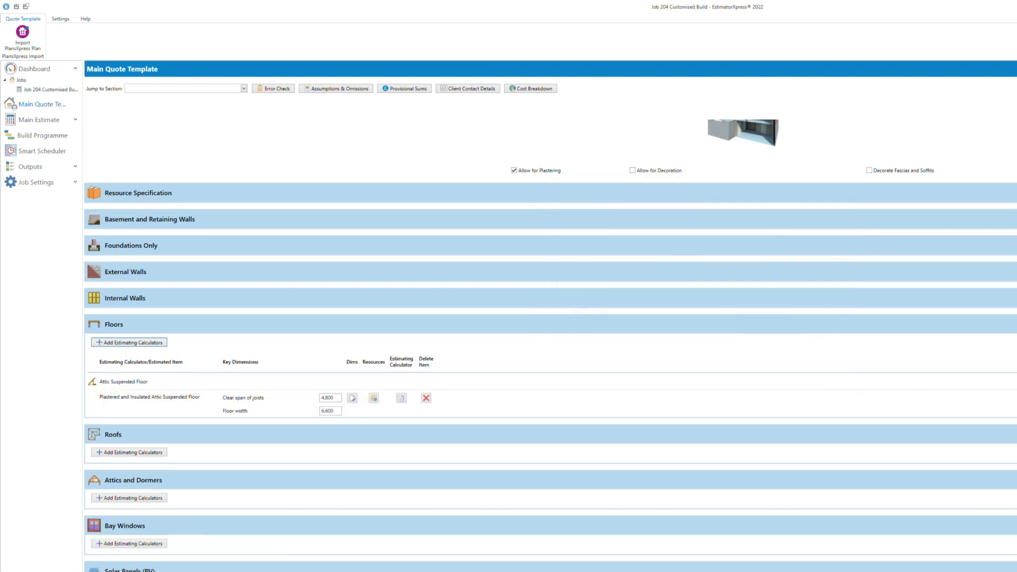
click(1016, 324)
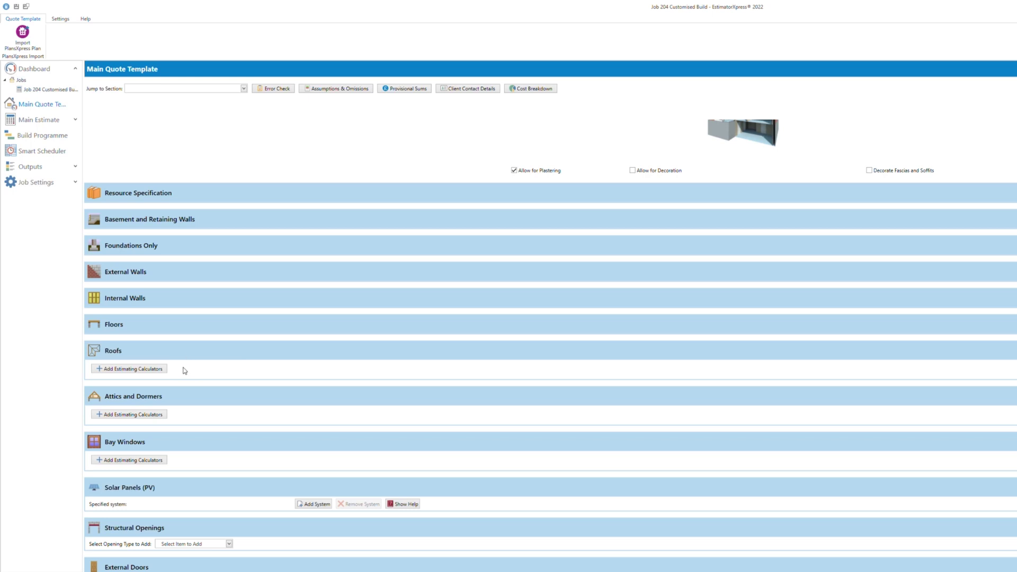
Step: Add a Half Hip Roof calculator to the Roofs section using the template with fascia boards, insulation and plastering to ceiling
click(127, 371)
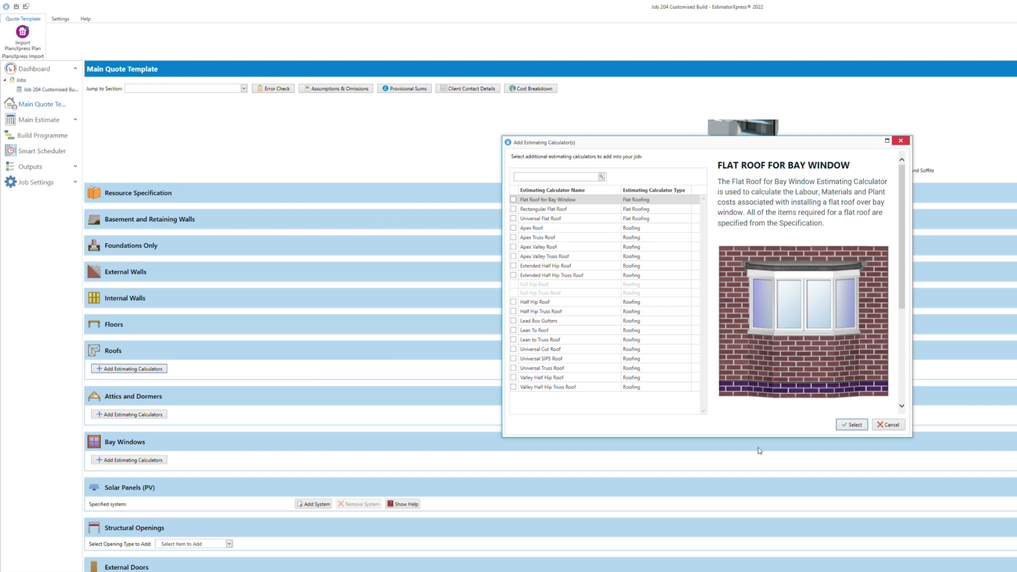
click(530, 303)
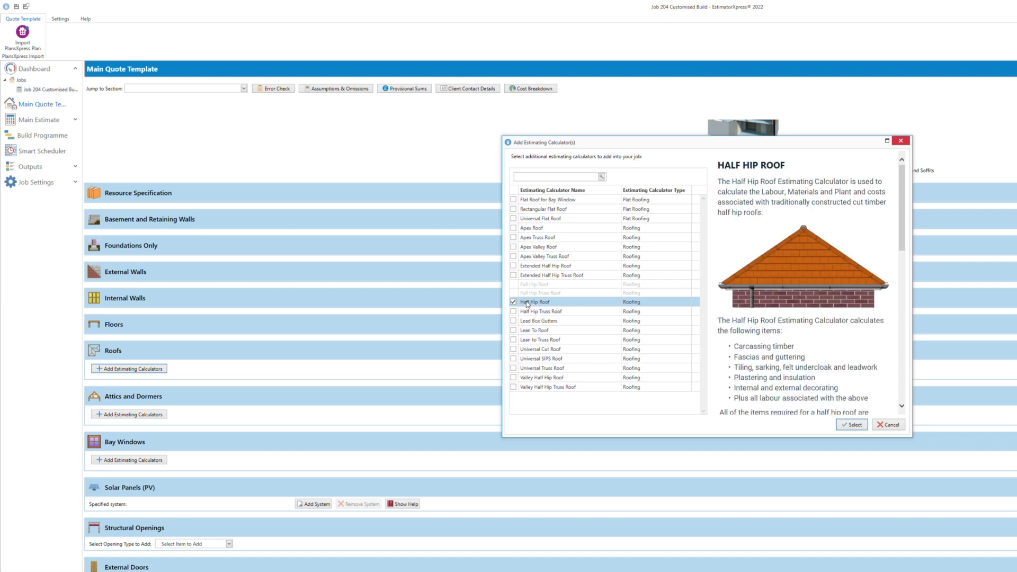
click(853, 426)
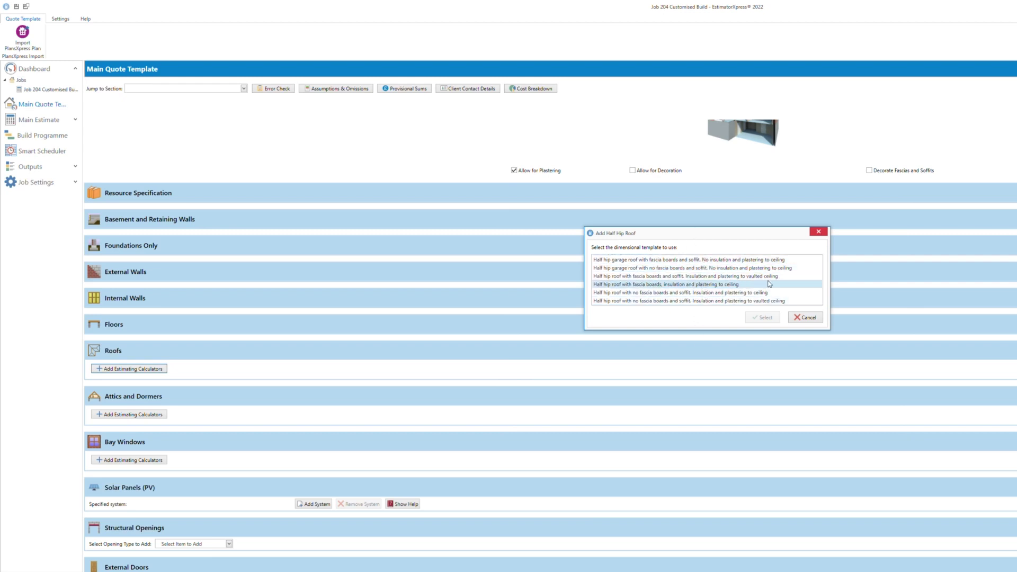
click(741, 285)
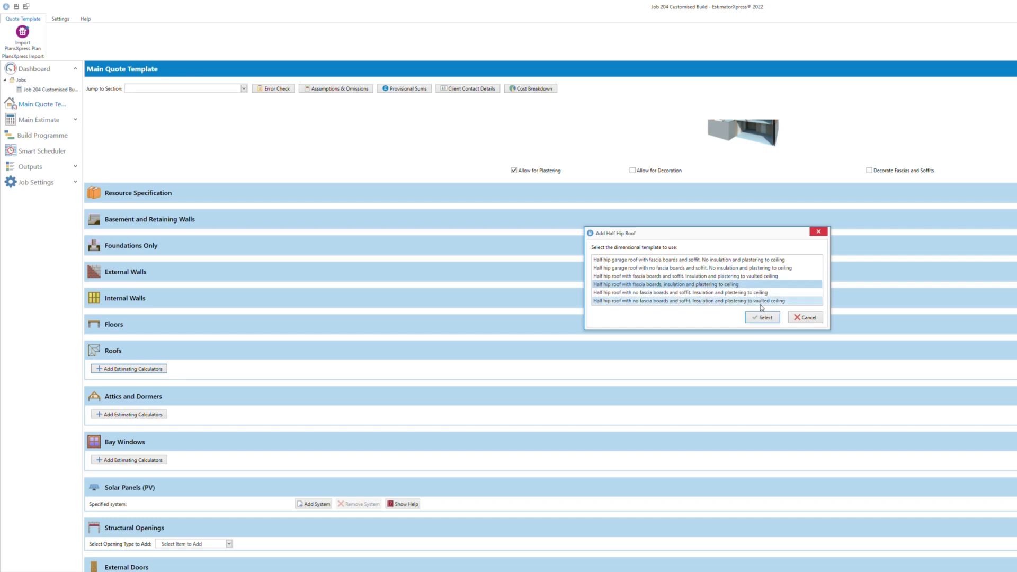
click(761, 319)
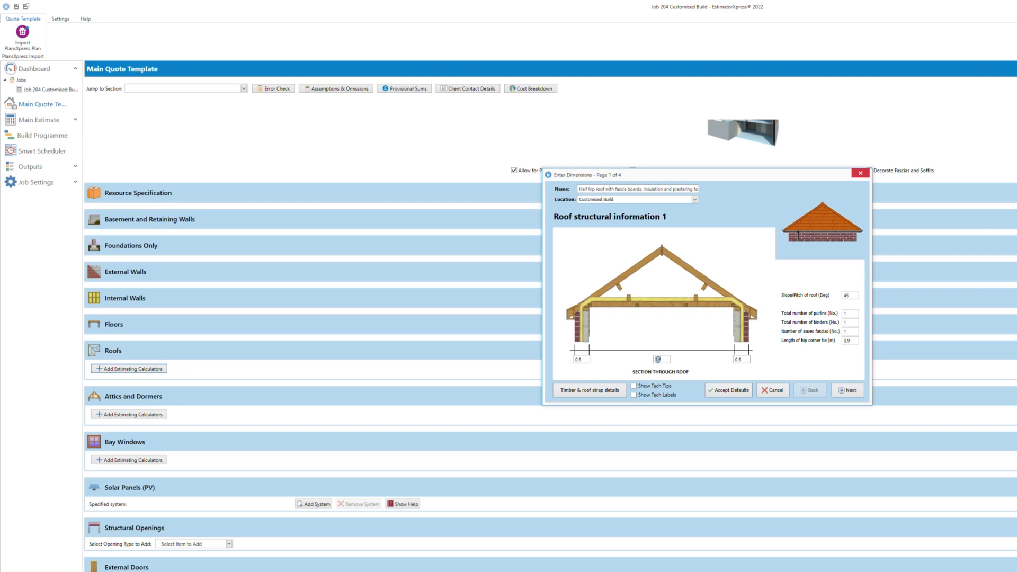
Step: Set the half hip roof's span between walls to 4 m and accept the default rafter and gutter details
key(BackSpace)
key(BackSpace)
key(BackSpace)
text(4)
click(849, 391)
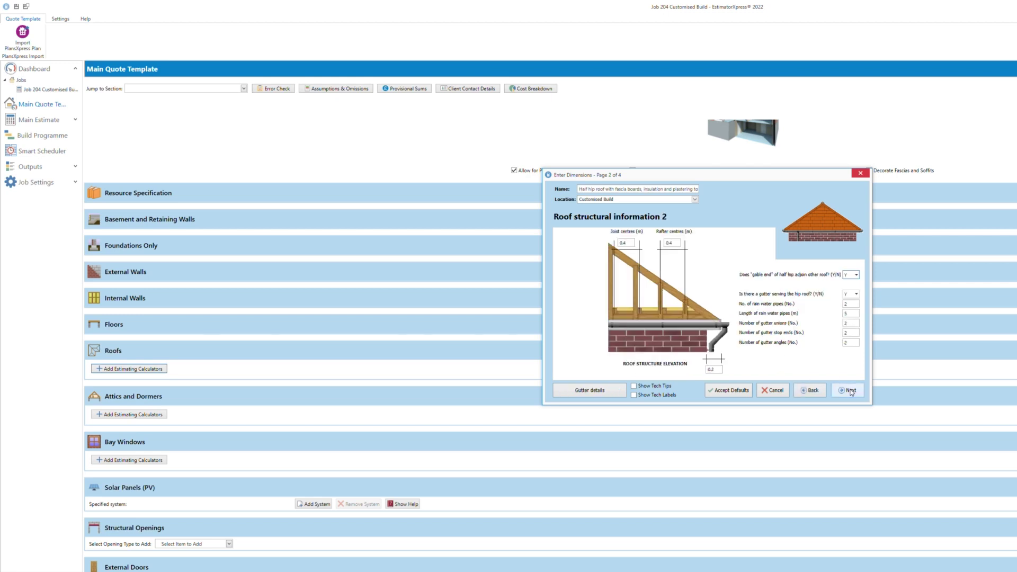
click(850, 392)
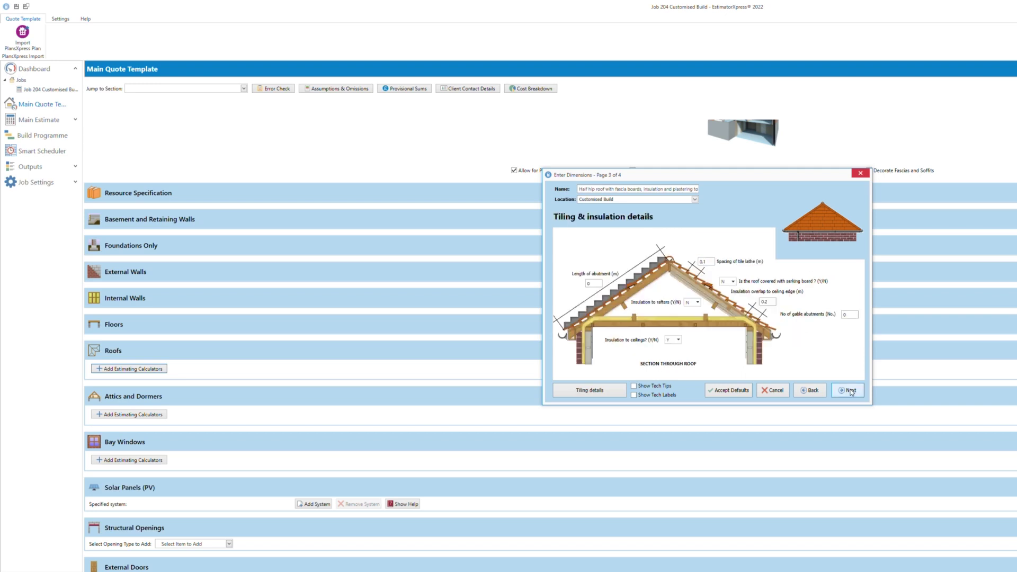
Step: Set the abutment value in the half hip roof's tiling and insulation details to 4
click(816, 392)
click(850, 390)
key(BackSpace)
text(4.8)
key(BackSpace)
key(BackSpace)
key(BackSpace)
text(4)
click(844, 394)
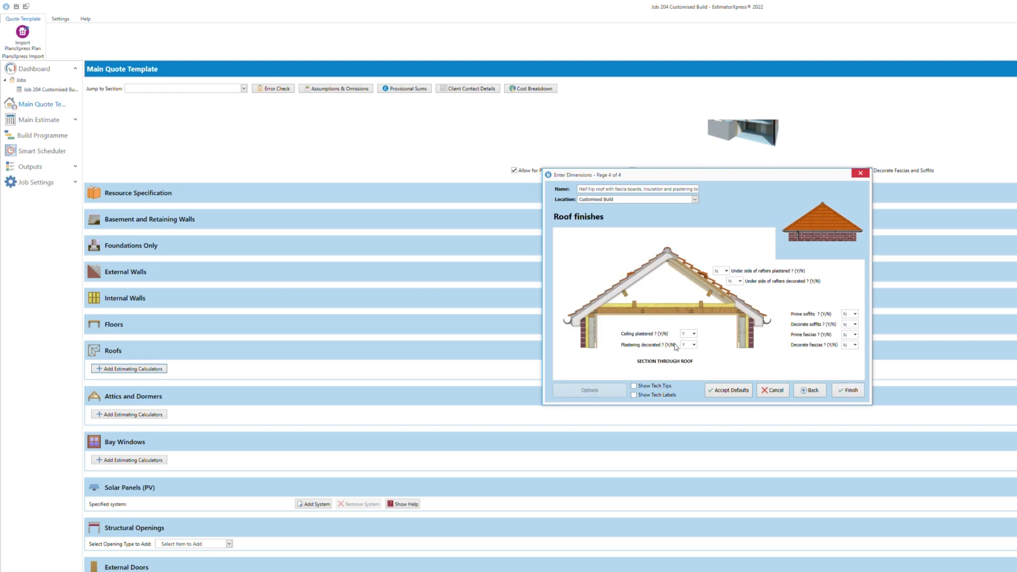
Step: Exclude the ceiling's plastering decoration, choose the rafter underside plastering option, finish the roof's dimensions, and mark the Roofs section as completed
click(693, 345)
click(688, 362)
click(727, 272)
click(723, 284)
click(850, 390)
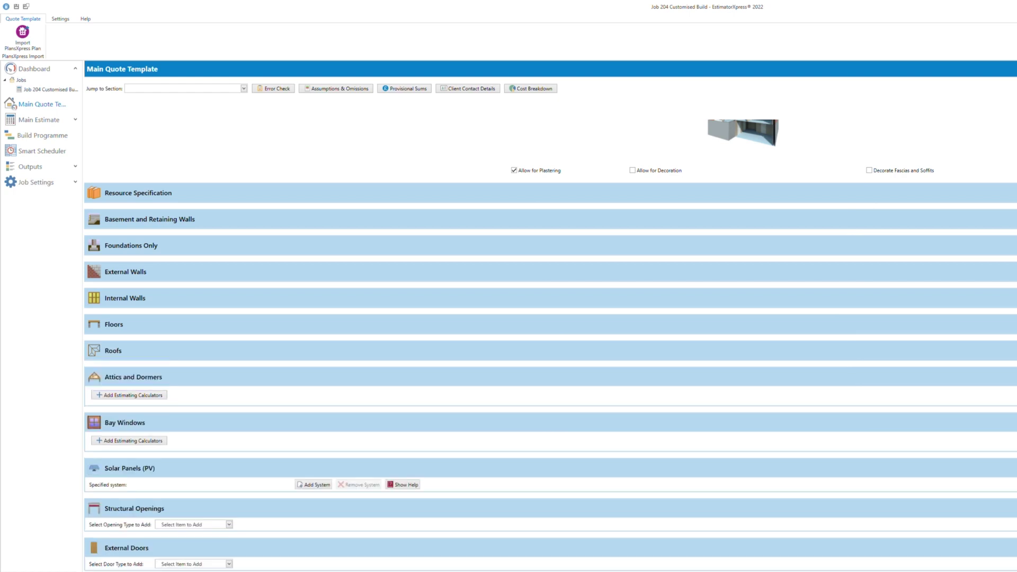
Step: Add a Tiled Dormer Walls For Hip Roof calculator to Attics and Dormers using the template Dormer for 1800 x 900 wide window
click(155, 397)
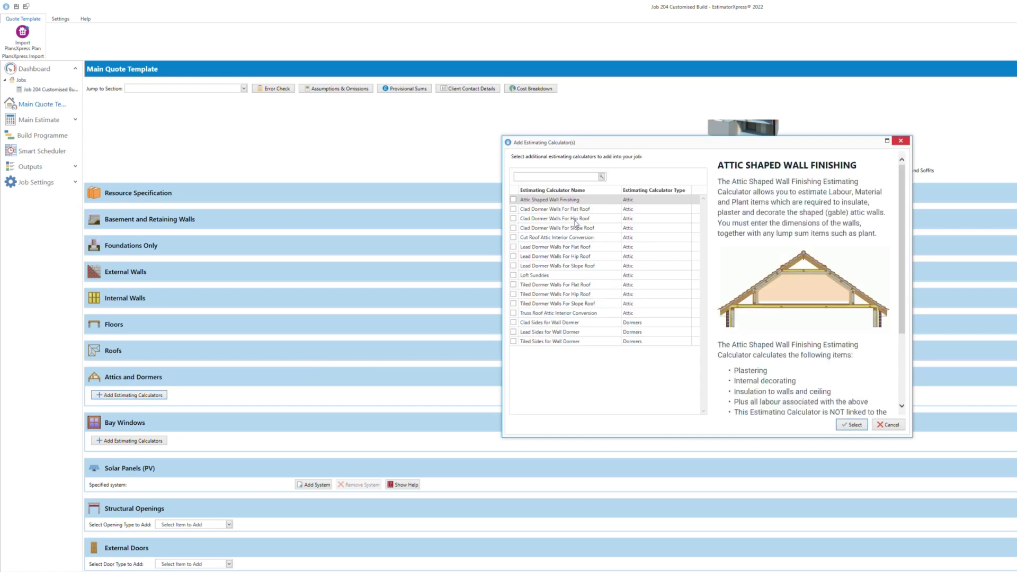
click(554, 296)
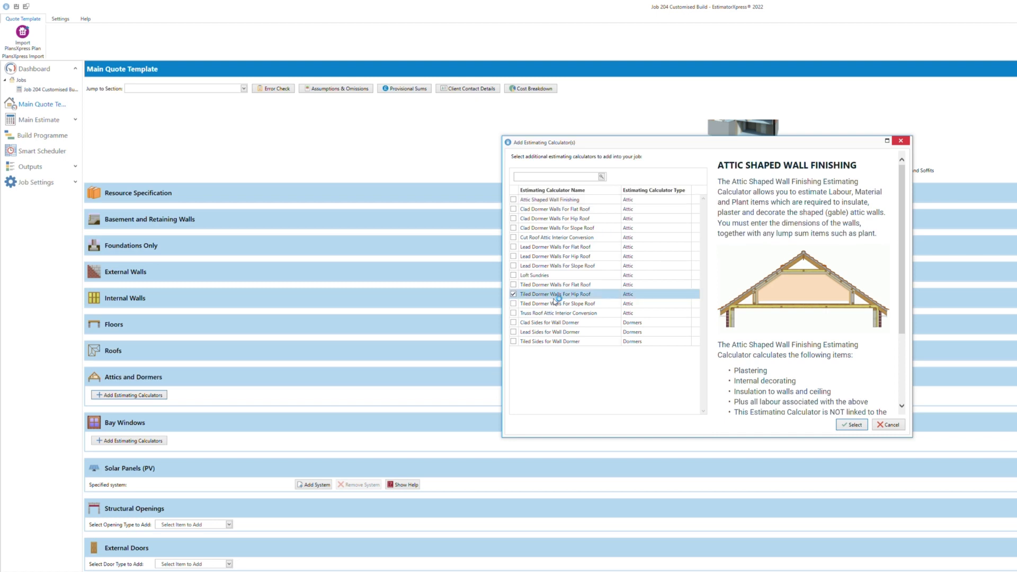
click(847, 427)
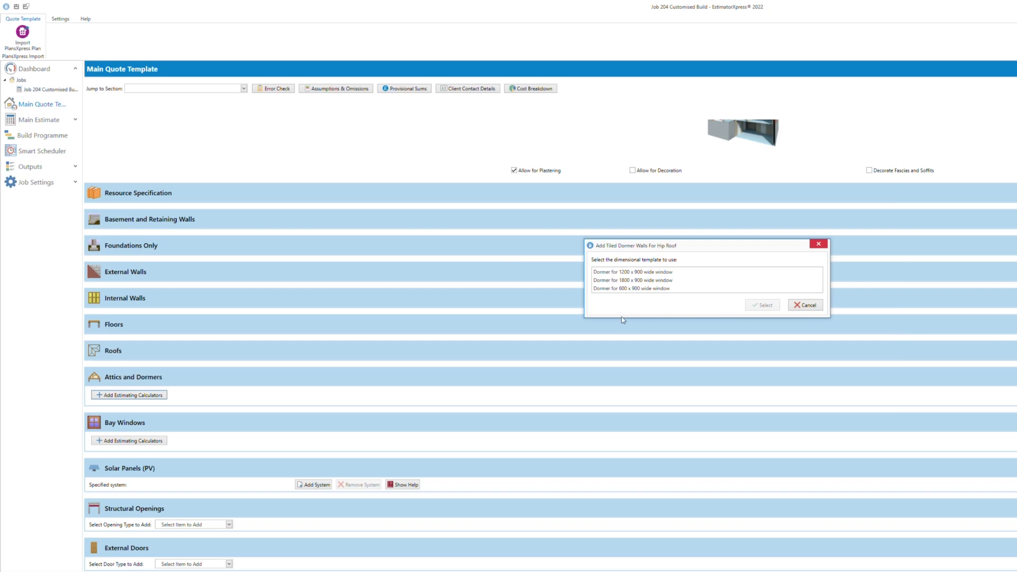
click(655, 282)
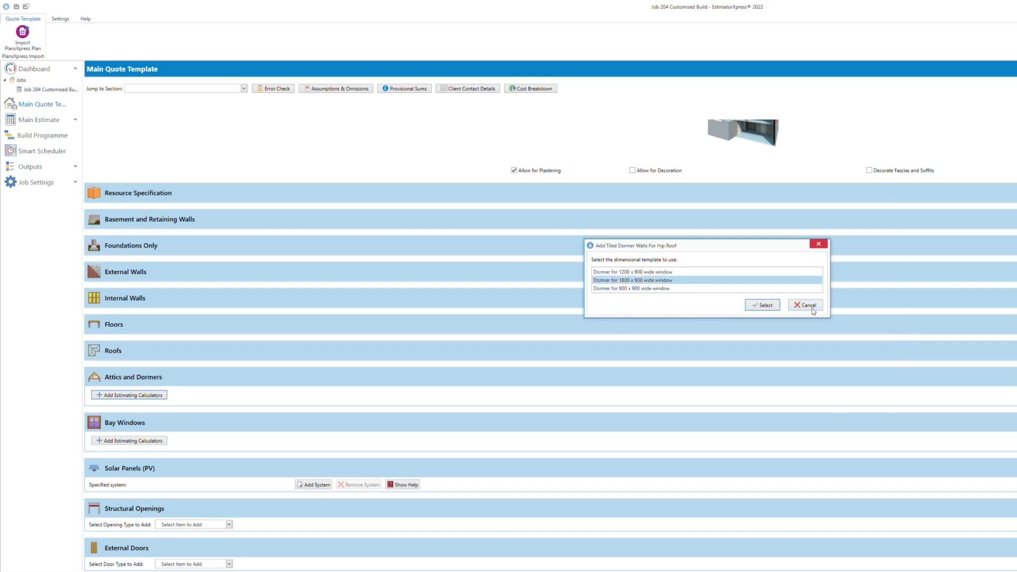
click(764, 305)
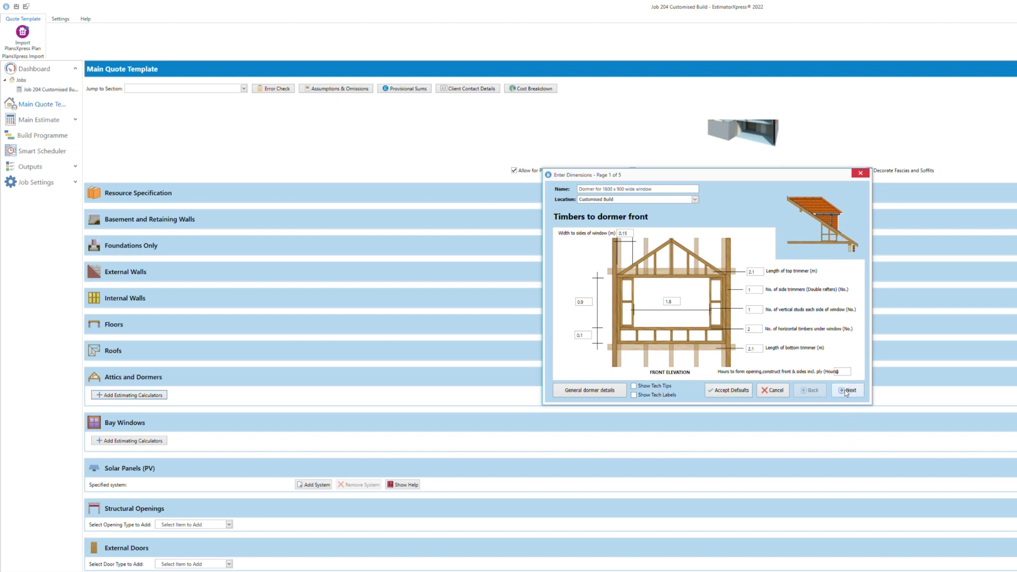
Step: Set the hours to form the opening and construct the dormer front and sides to 20, accept the remaining dormer defaults, and finish
click(586, 301)
mouse_move(848, 373)
text(20)
click(848, 390)
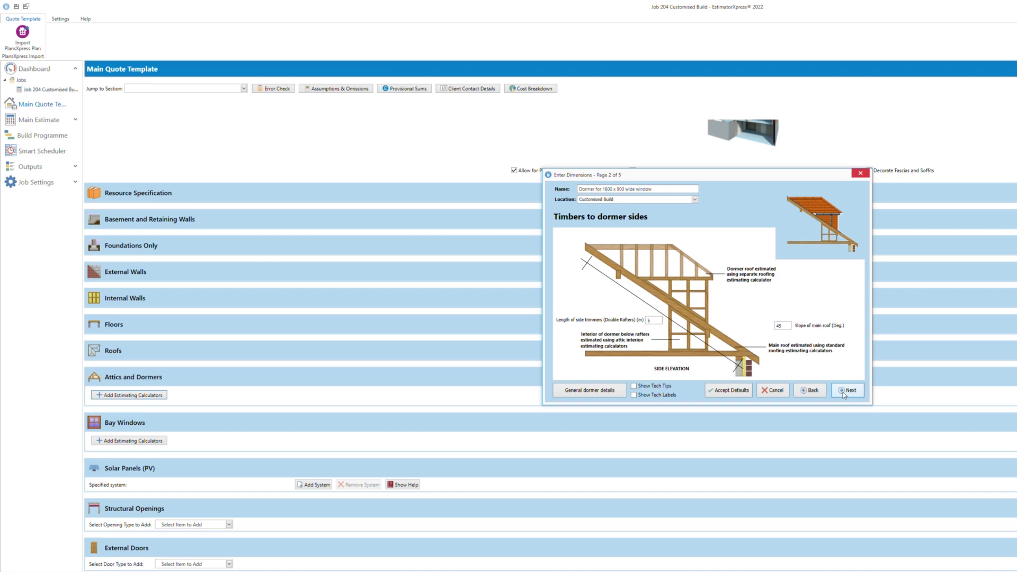
click(843, 392)
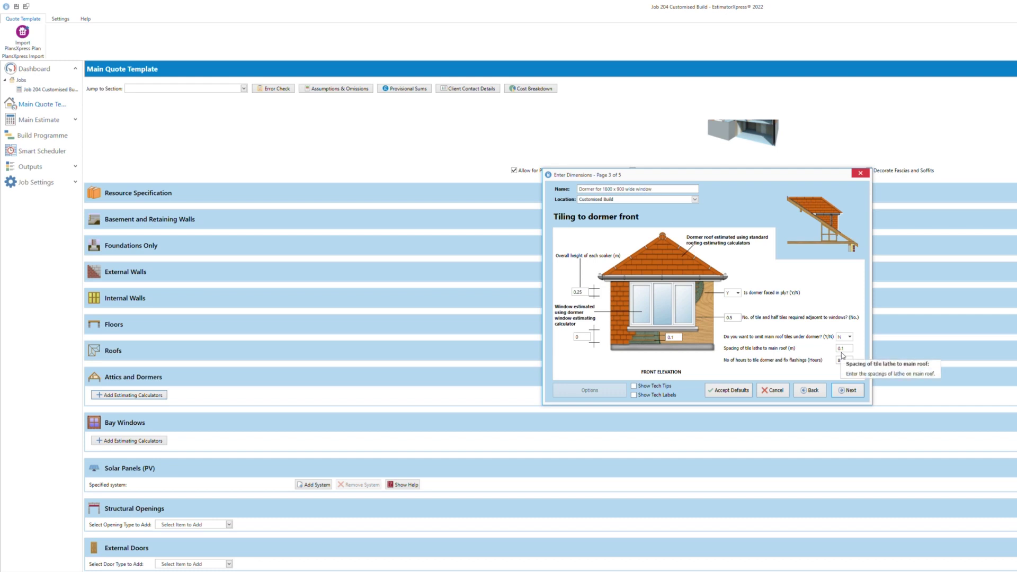
click(846, 391)
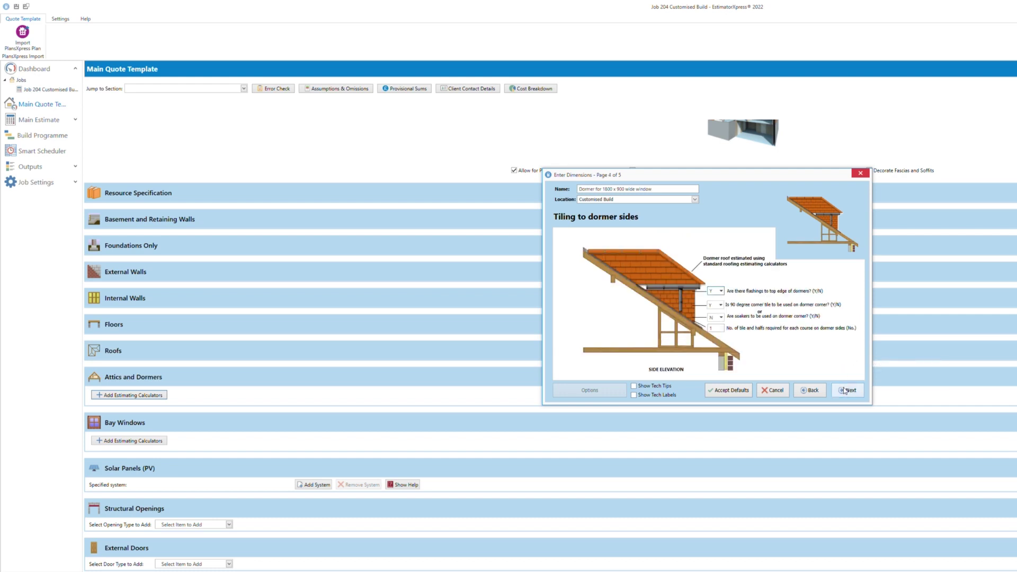
click(845, 390)
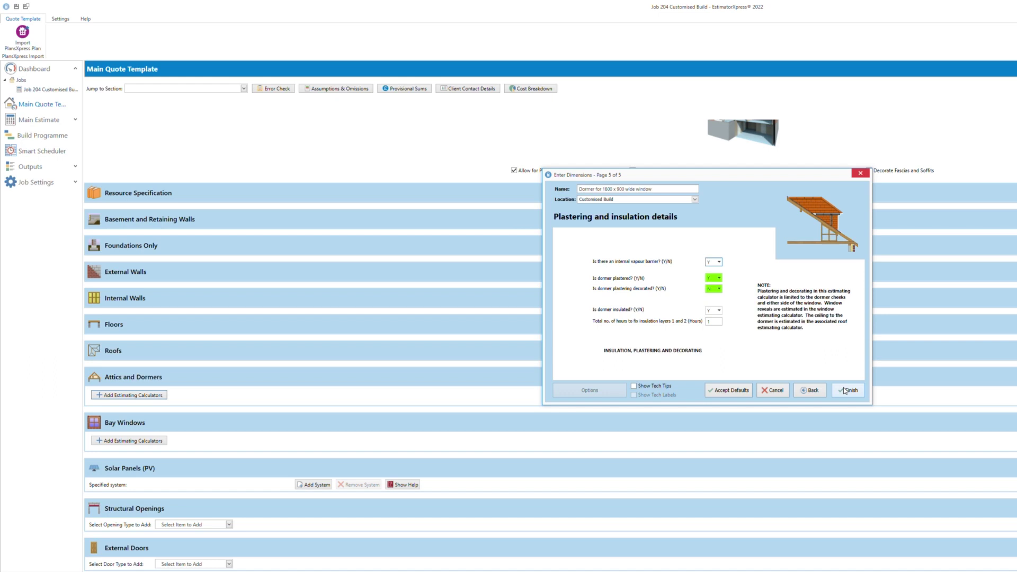
click(845, 391)
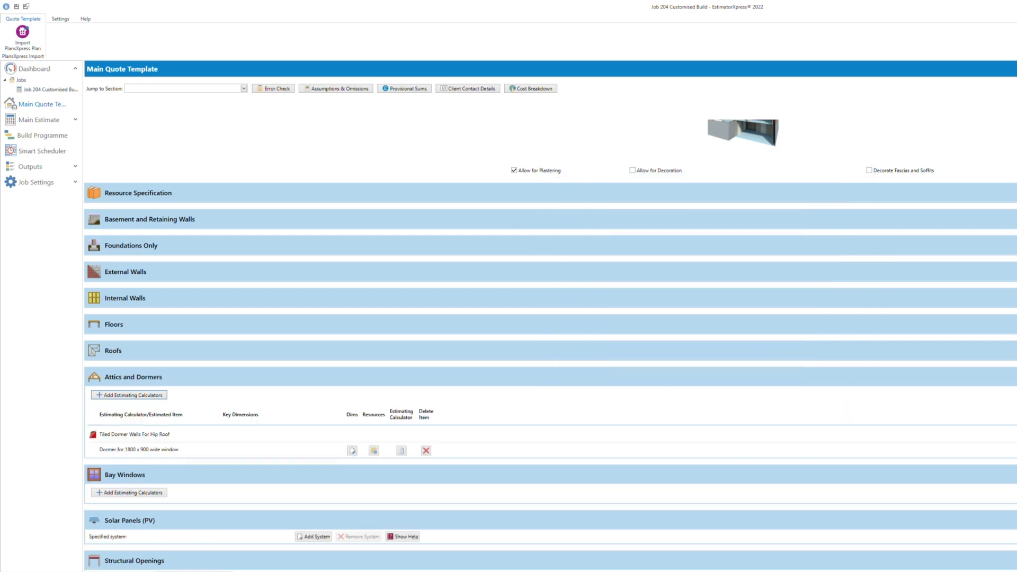
Step: Mark the Attics and Dormers, Bay Windows, Solar Panels (PV) and Structural Openings sections as completed
click(1013, 377)
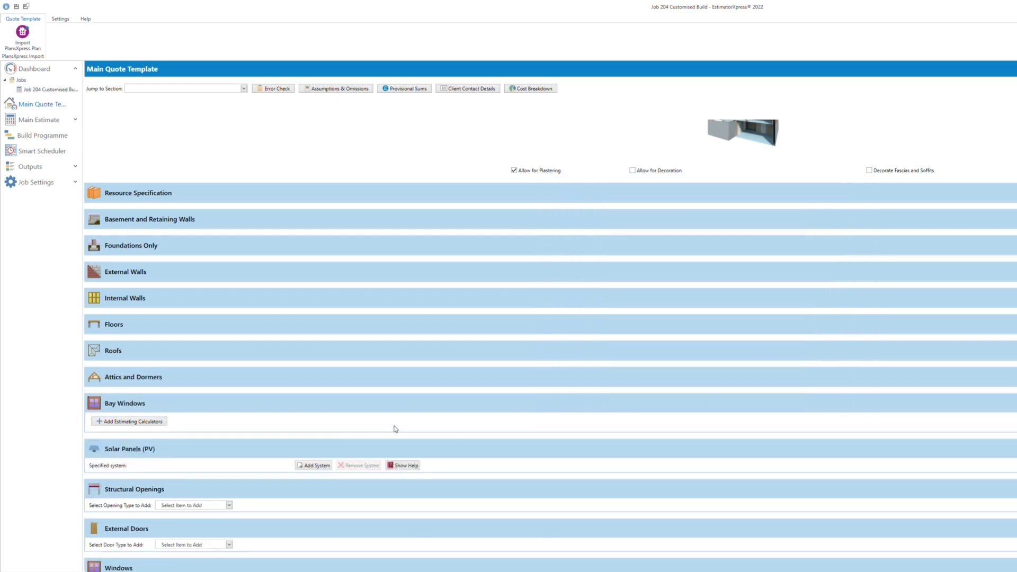
click(1013, 404)
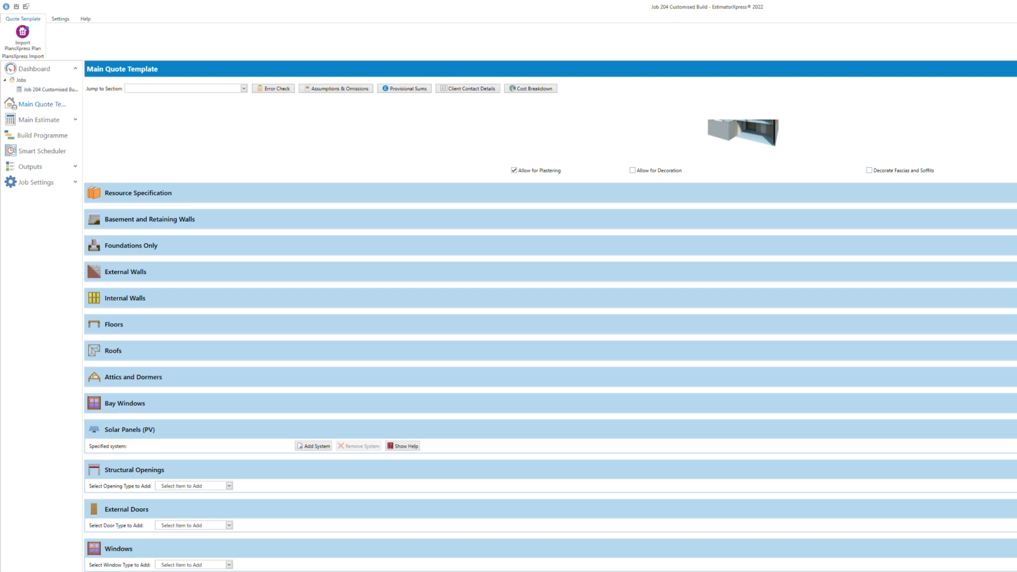
click(1013, 429)
scroll(551, 344, down, 5)
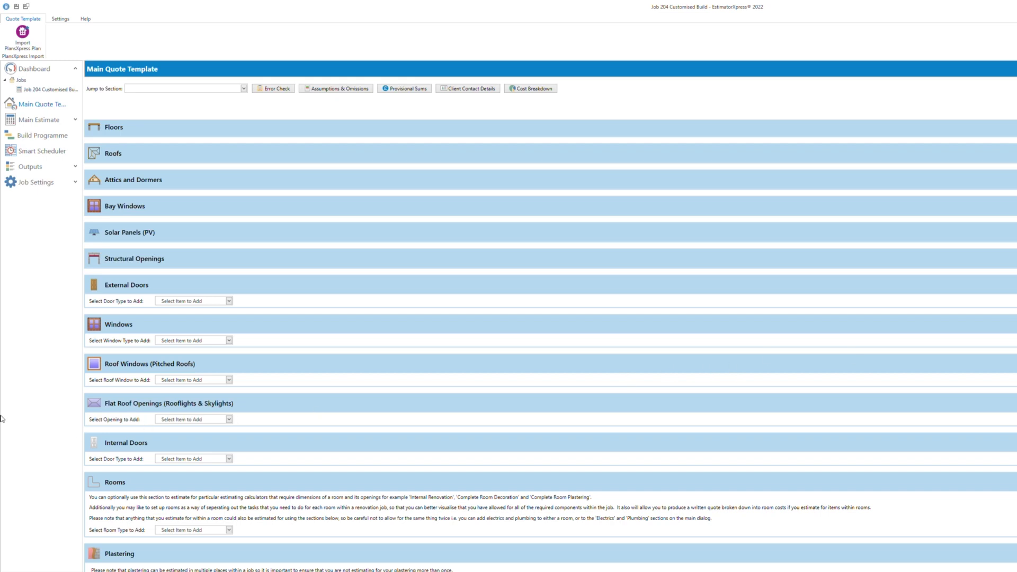
Step: Start adding a bi-fold door to External Doors and choose the Aluminium Bi Fold Door 2400 x 2100 3 Pane
click(230, 301)
click(268, 330)
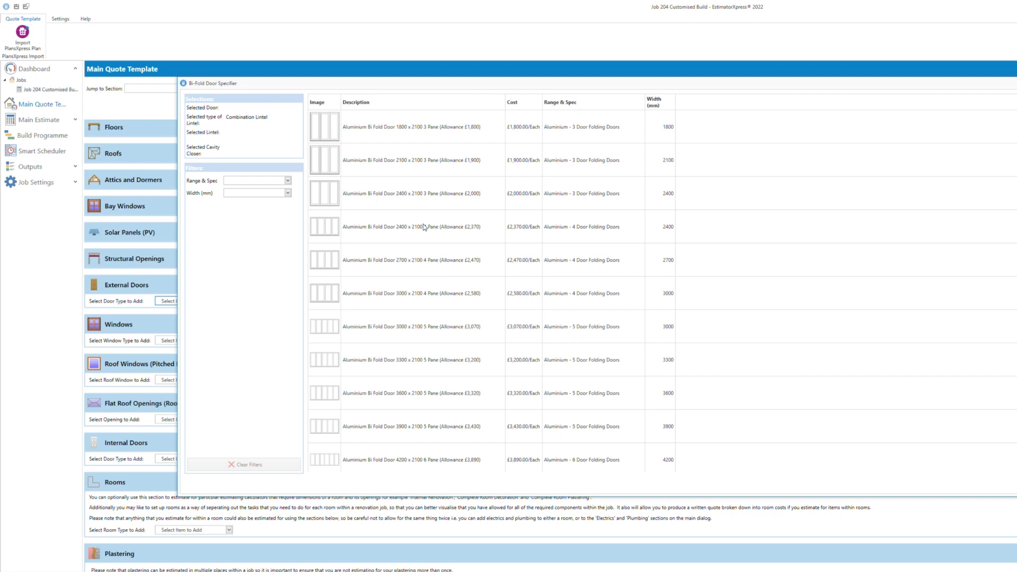
click(396, 193)
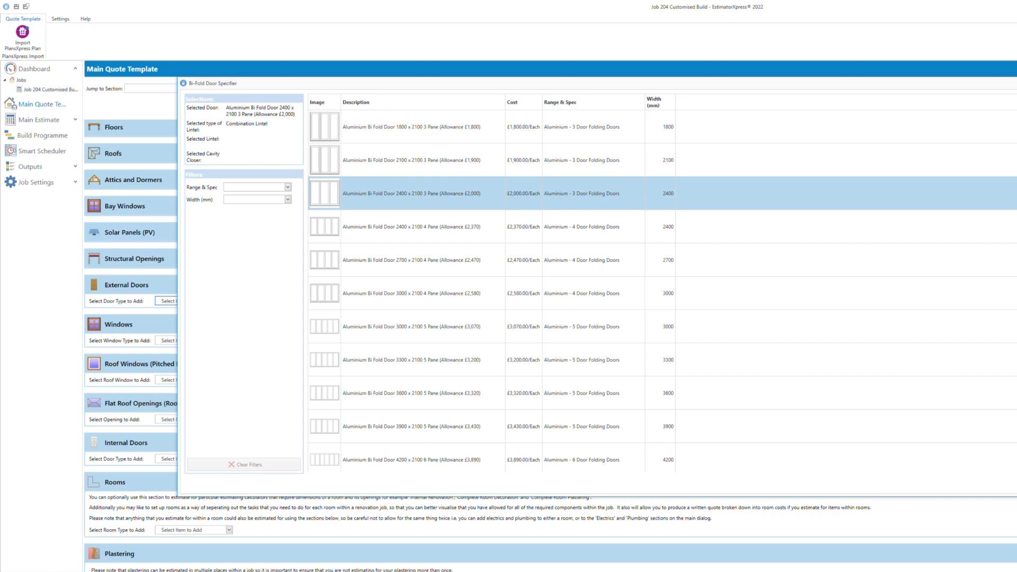
key(Return)
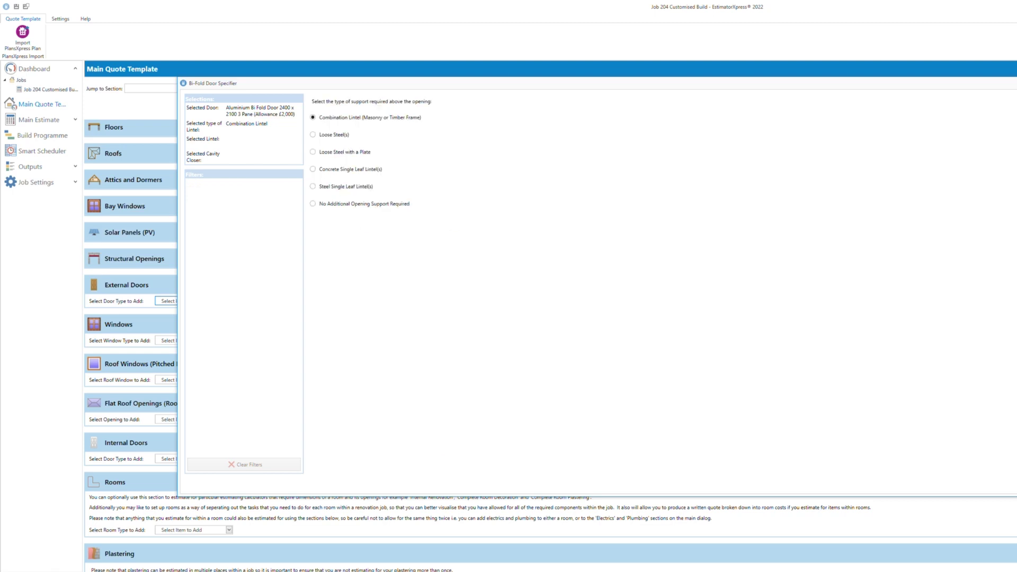
Step: Specify a combination lintel, the Standard Duty Cavity Wall Lintel 110-125 mm cavity 2700 mm, and the Cavity Closer 140mm x 3m for the bi-fold door
key(Return)
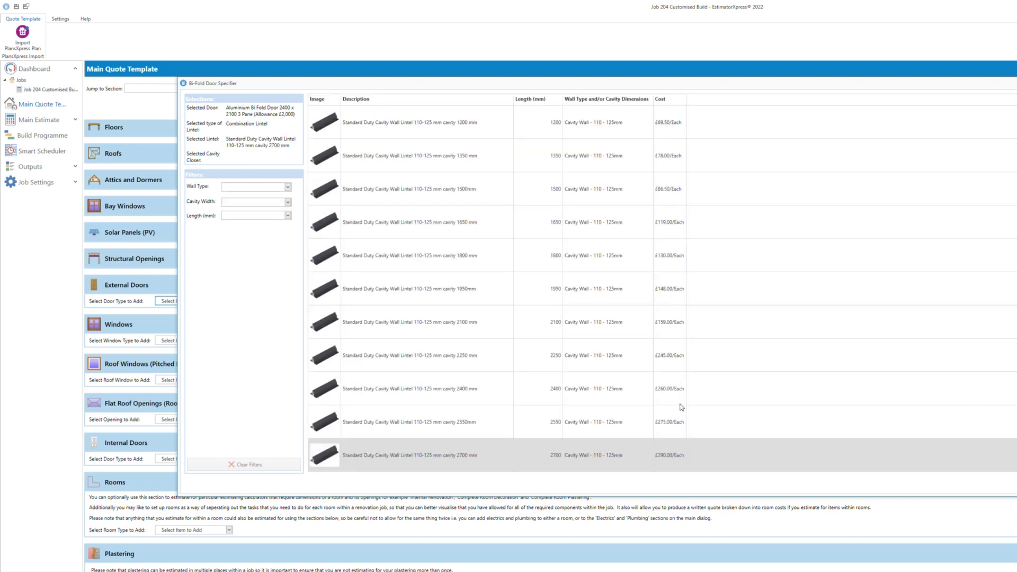
key(Return)
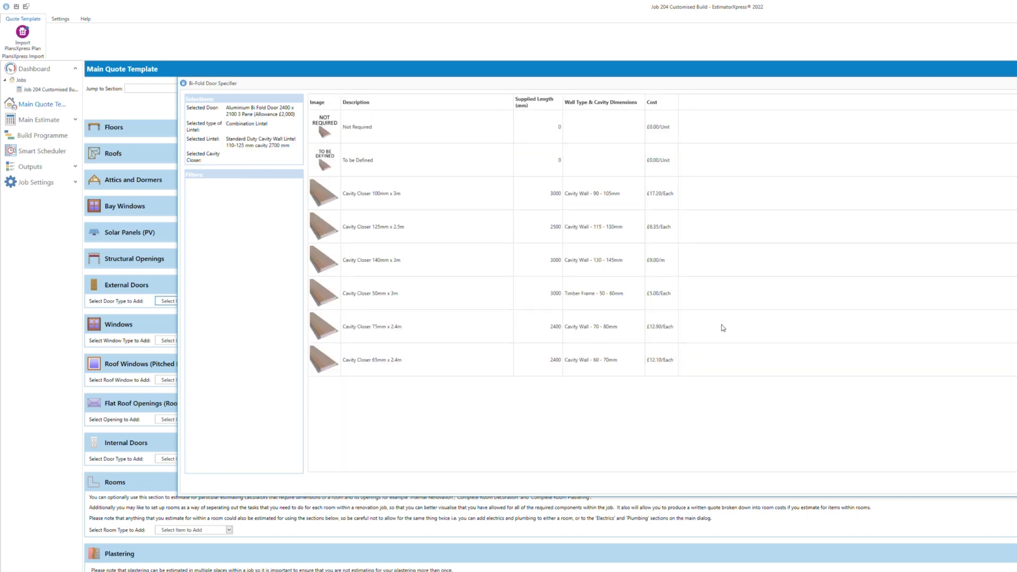
click(376, 255)
key(Return)
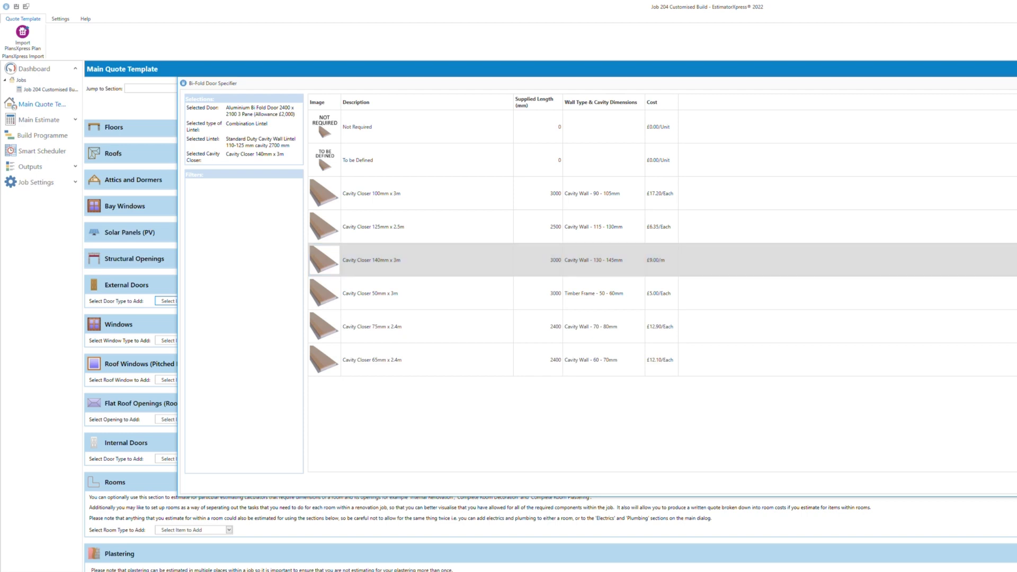
click(780, 311)
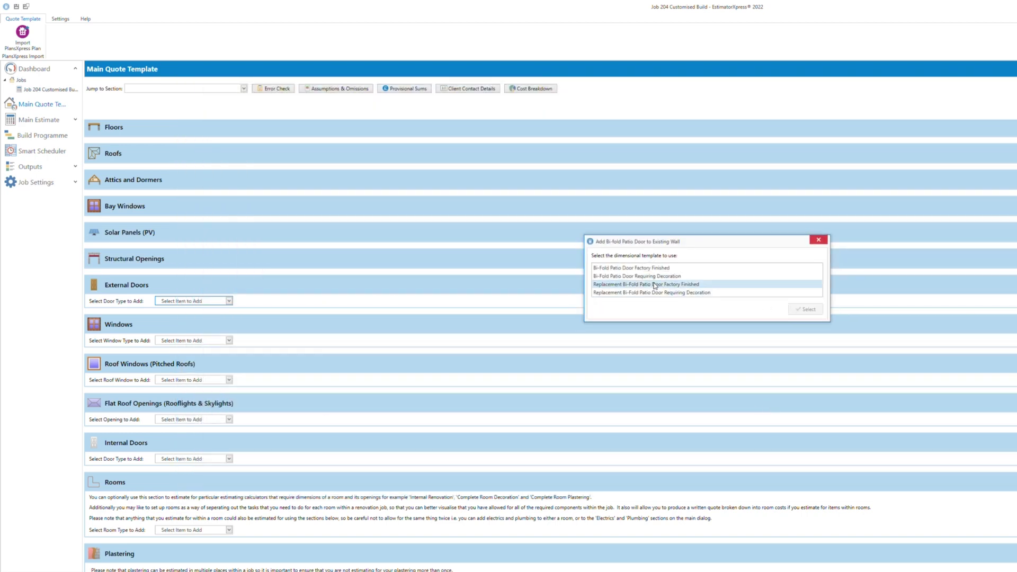
Step: Apply the Bi-Fold Patio Door Factory Finished template and set the door frame's width to 3.5 m
click(677, 269)
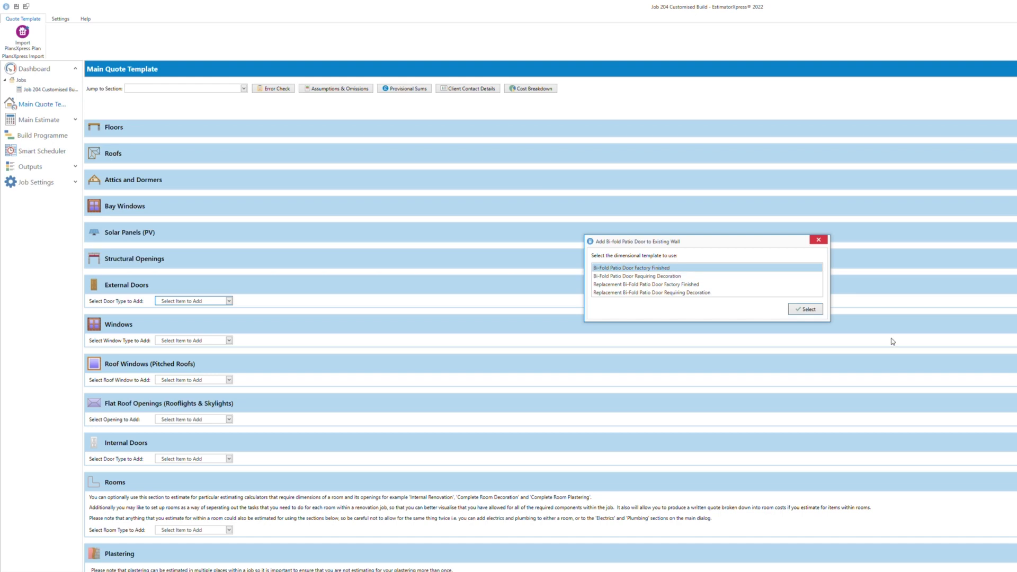
click(809, 310)
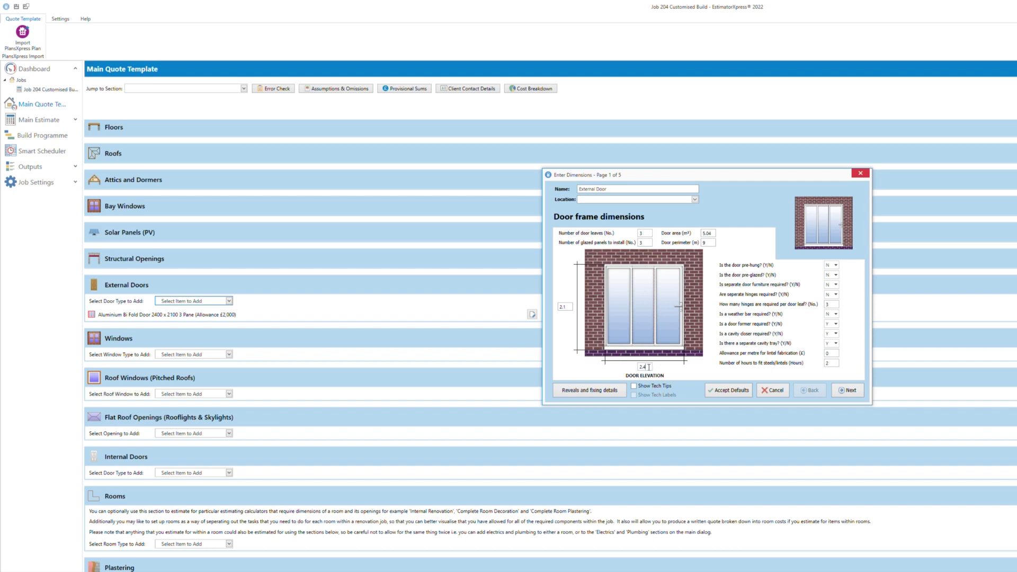
key(BackSpace)
text(3.5)
click(844, 390)
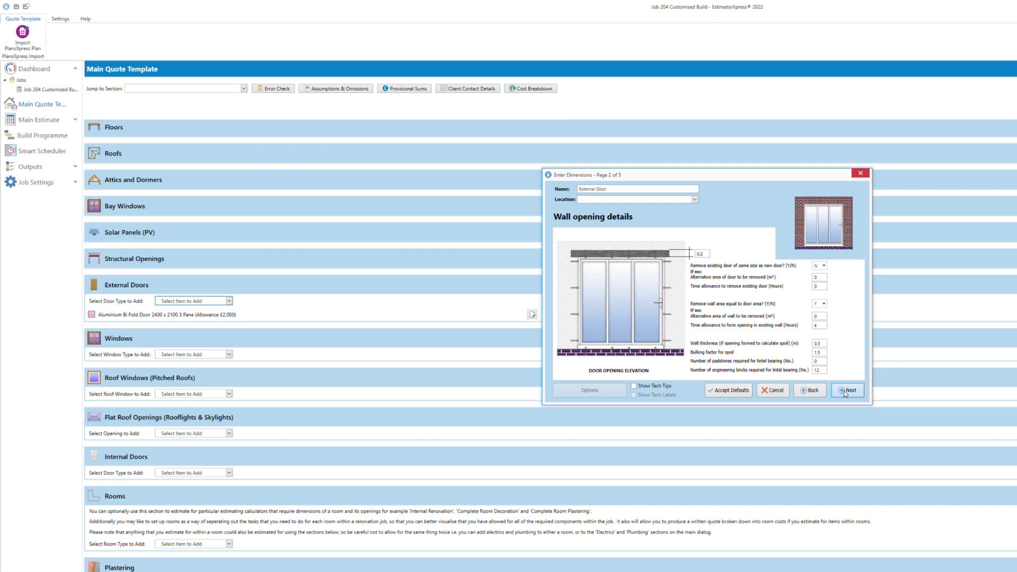
Step: Accept the door's default opening, propping, plastering and decoration details, and mark the External Doors section as completed
click(844, 390)
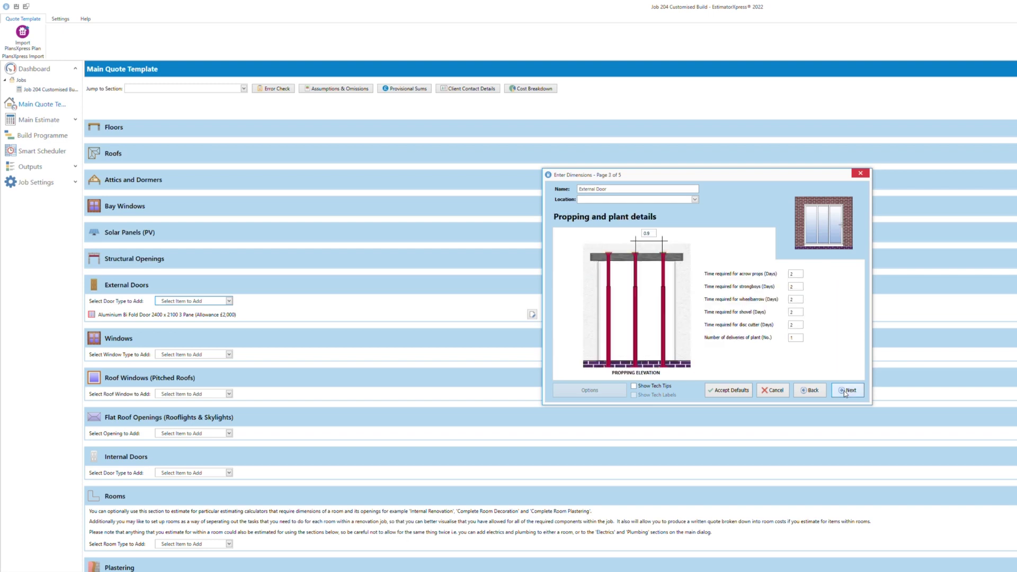
click(846, 391)
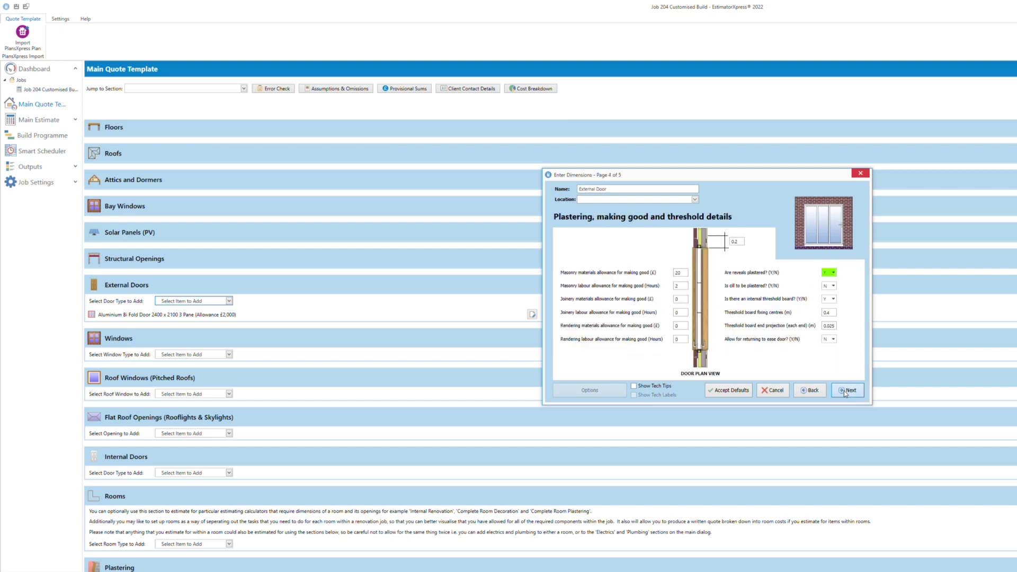
click(846, 392)
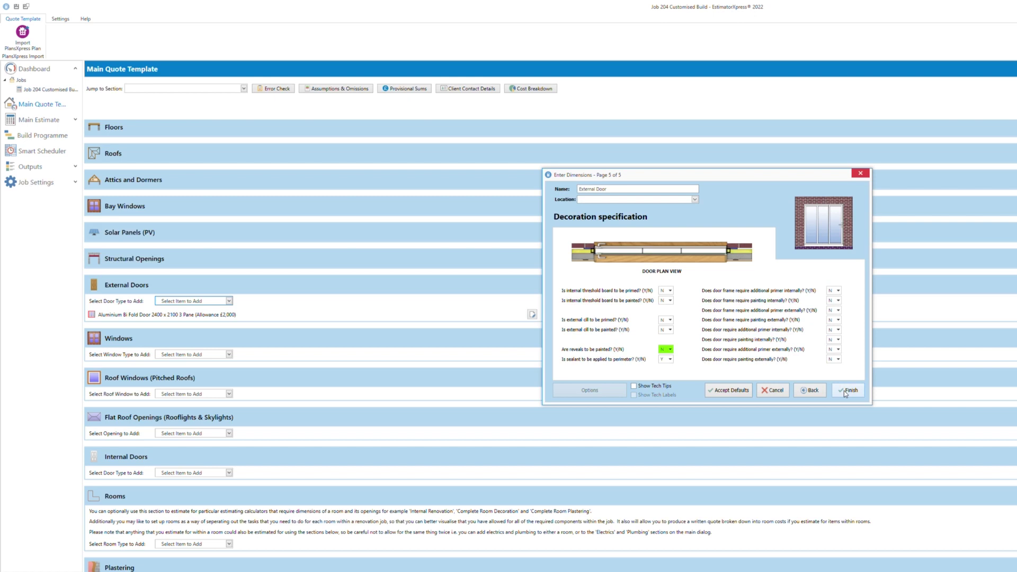
click(845, 391)
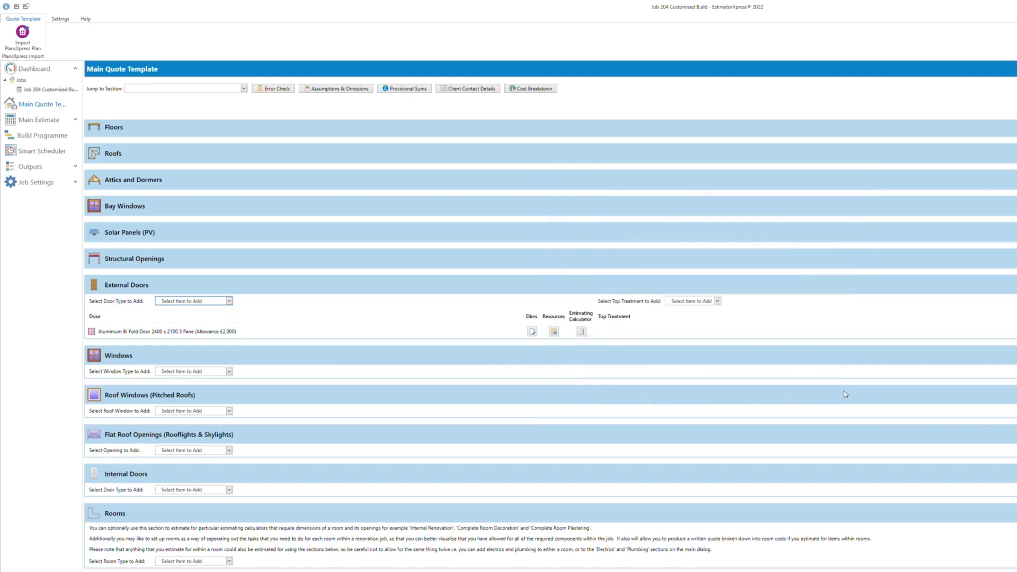
click(1011, 285)
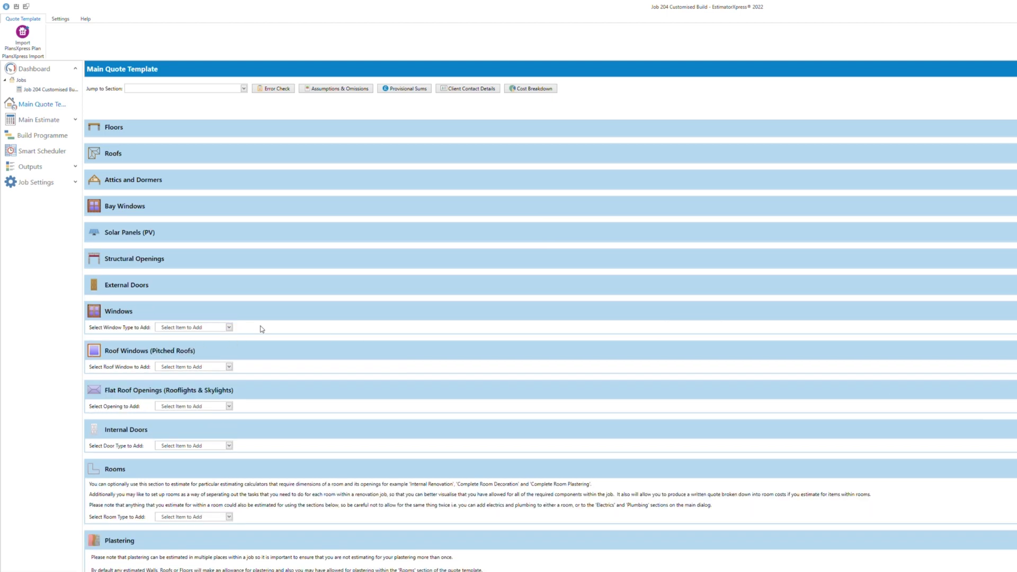
Step: Add one templated PVCu 312C 1800 x 1200mm window and mark the Windows section as completed
click(229, 328)
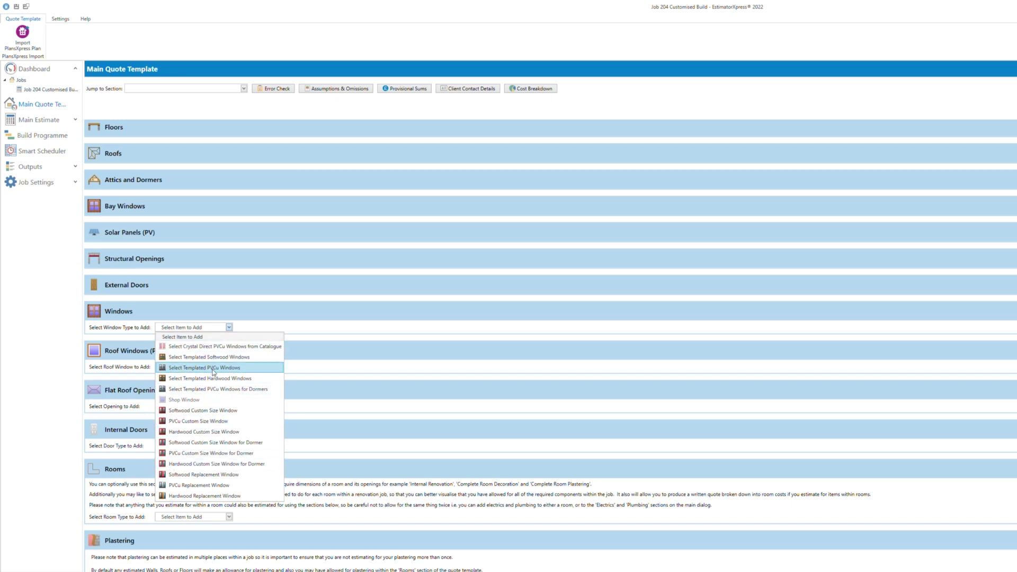
click(214, 370)
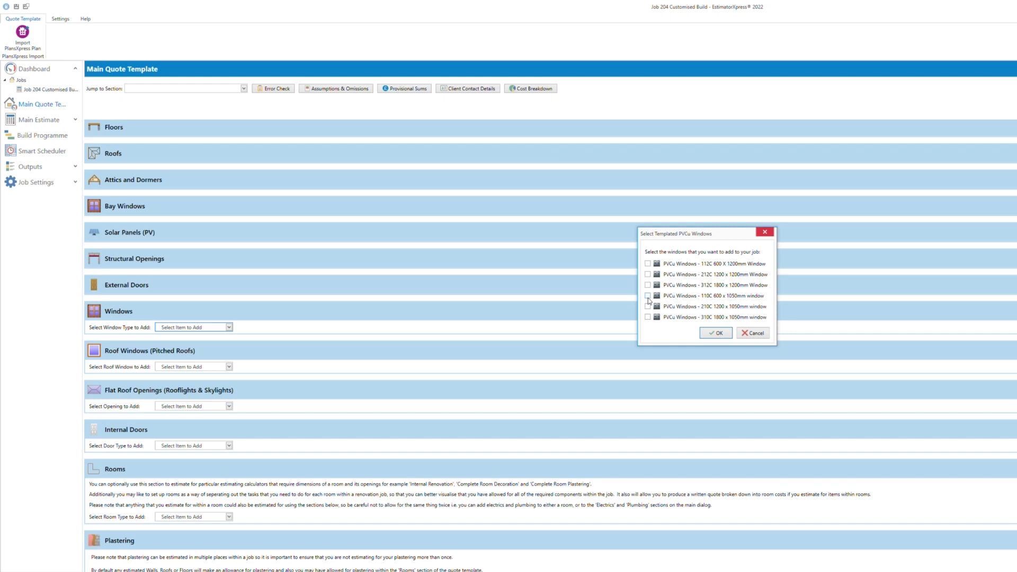
click(648, 285)
click(715, 333)
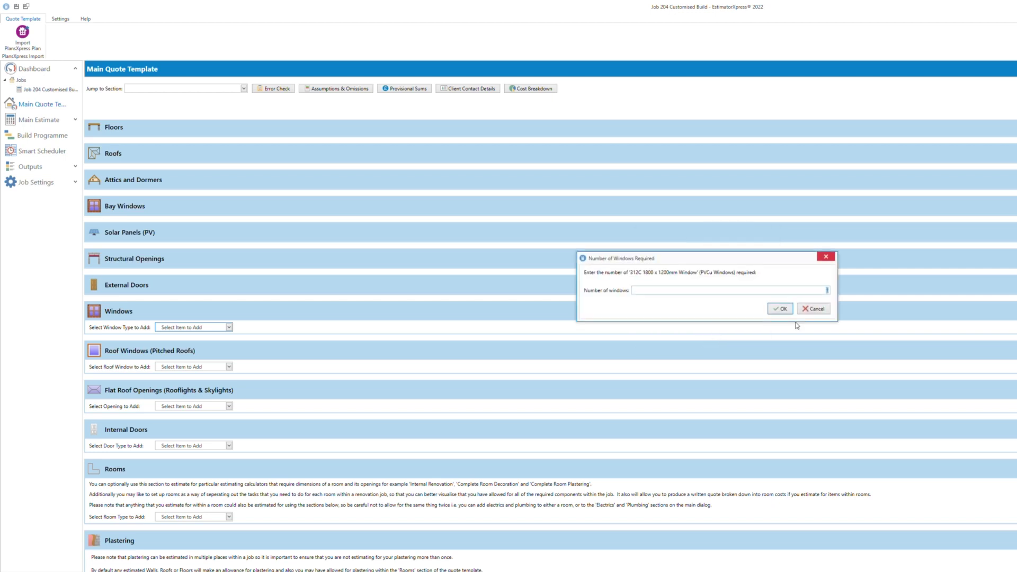
click(780, 309)
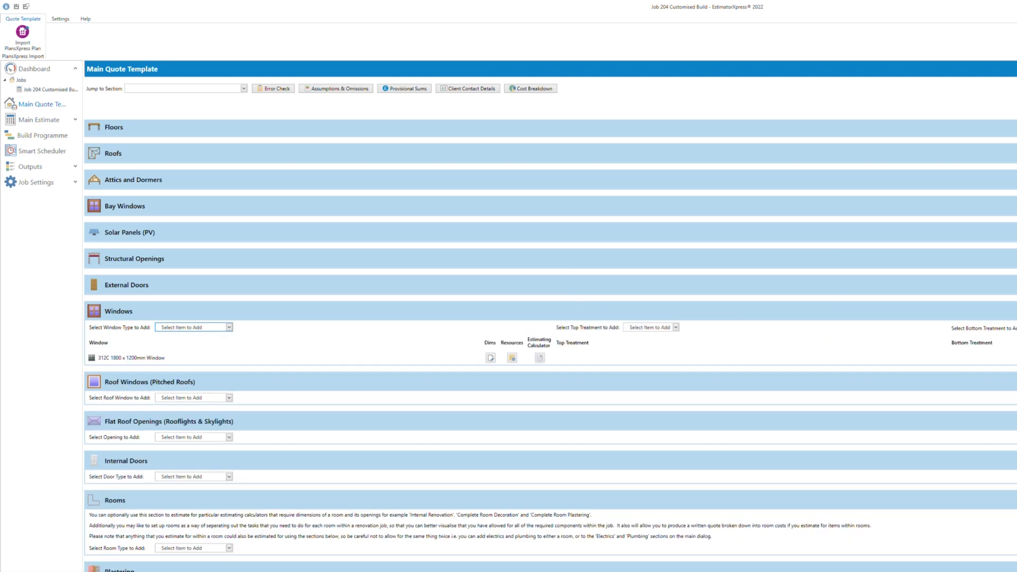
click(1013, 311)
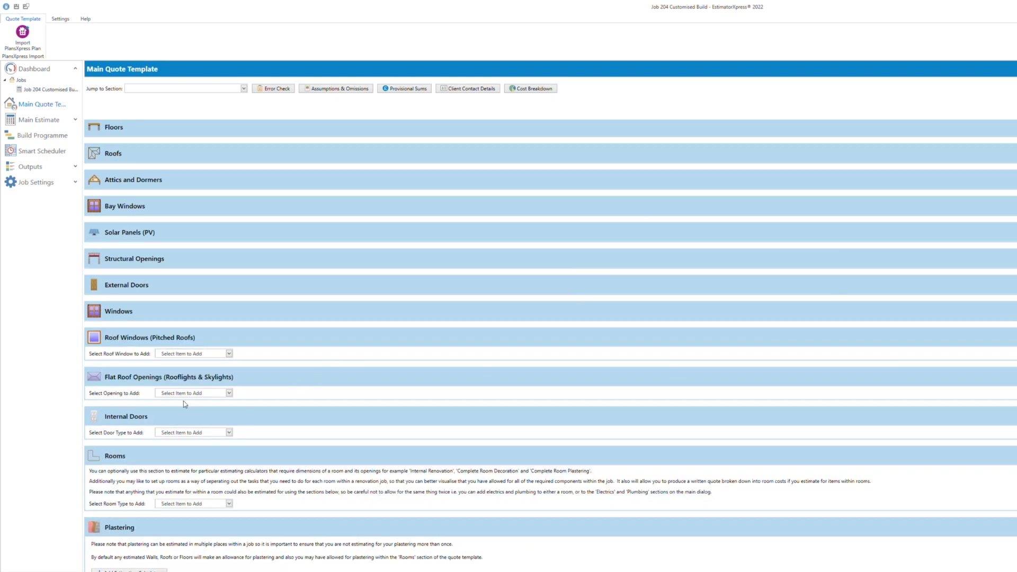
Step: Choose the Velux CK02 Centre Pivot Electric Opening Window, White Polyurethane with Extra low energy Glazing, 550mm x 778mm, for the pitched roof
click(229, 353)
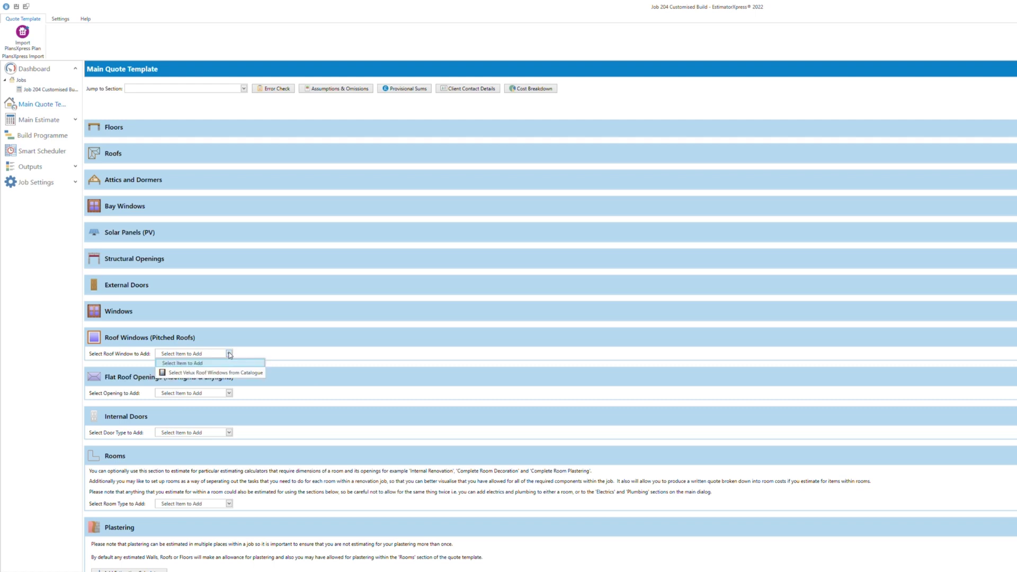
click(224, 374)
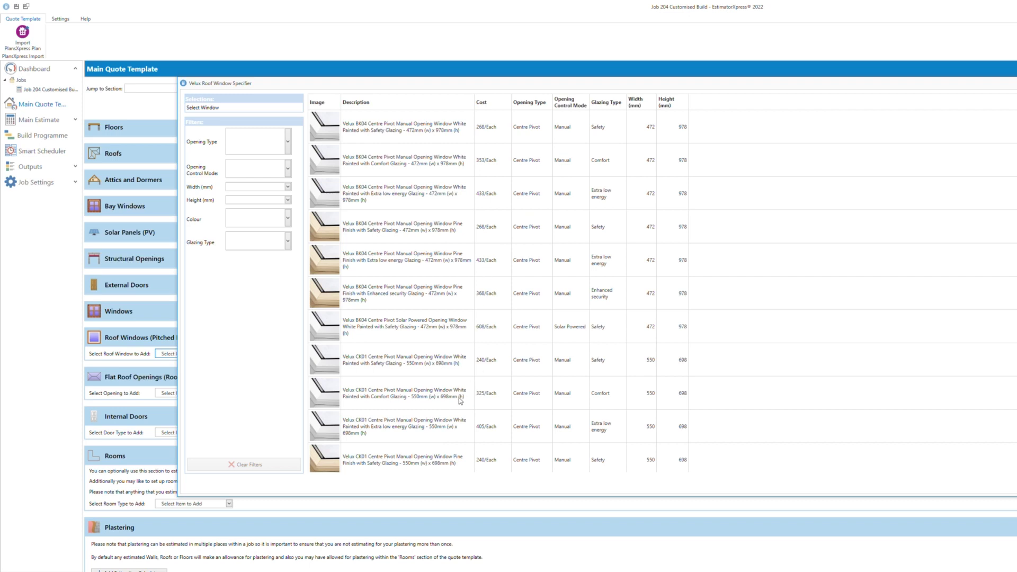
scroll(460, 398, down, 5)
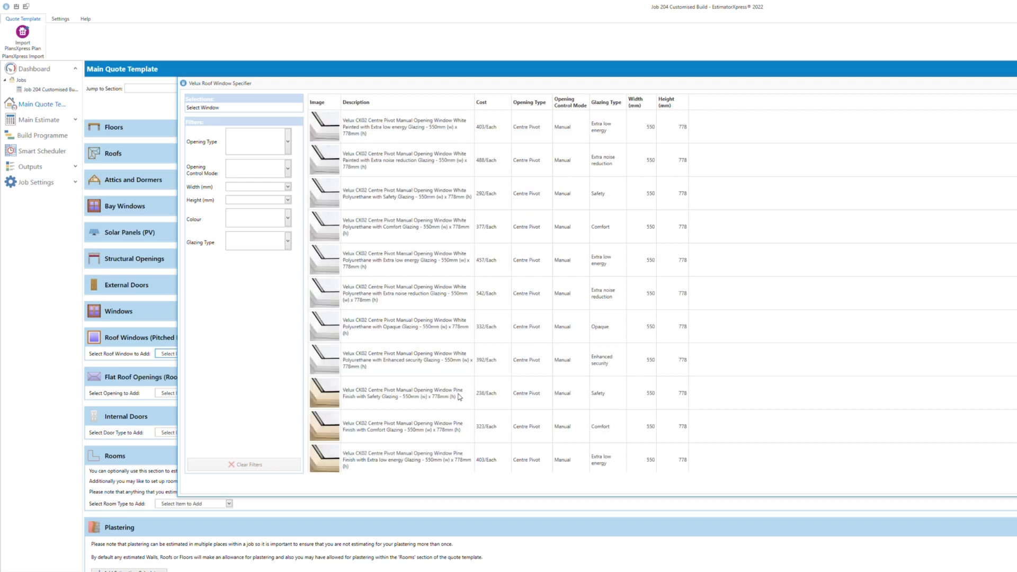
scroll(460, 397, down, 3)
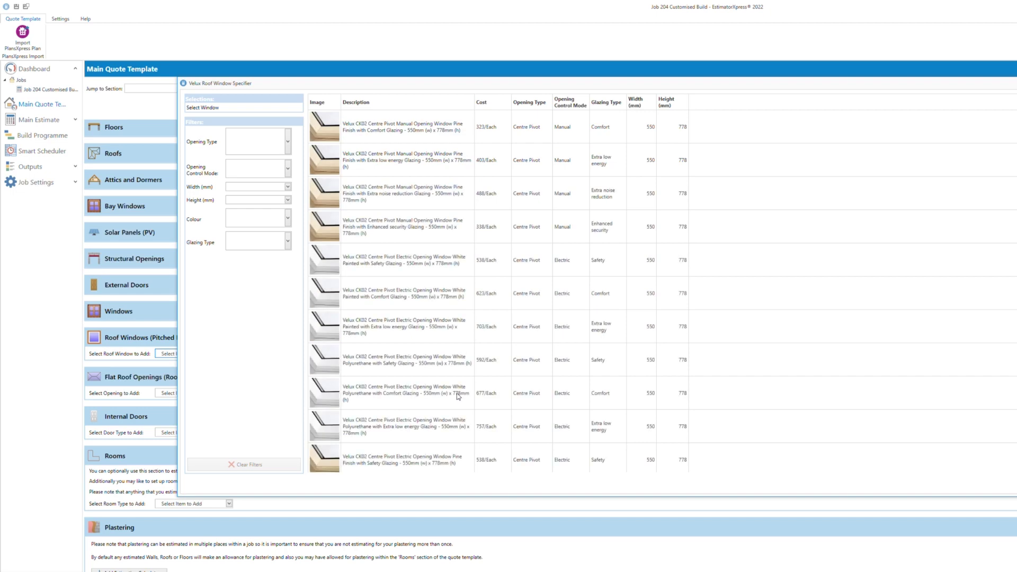
click(429, 423)
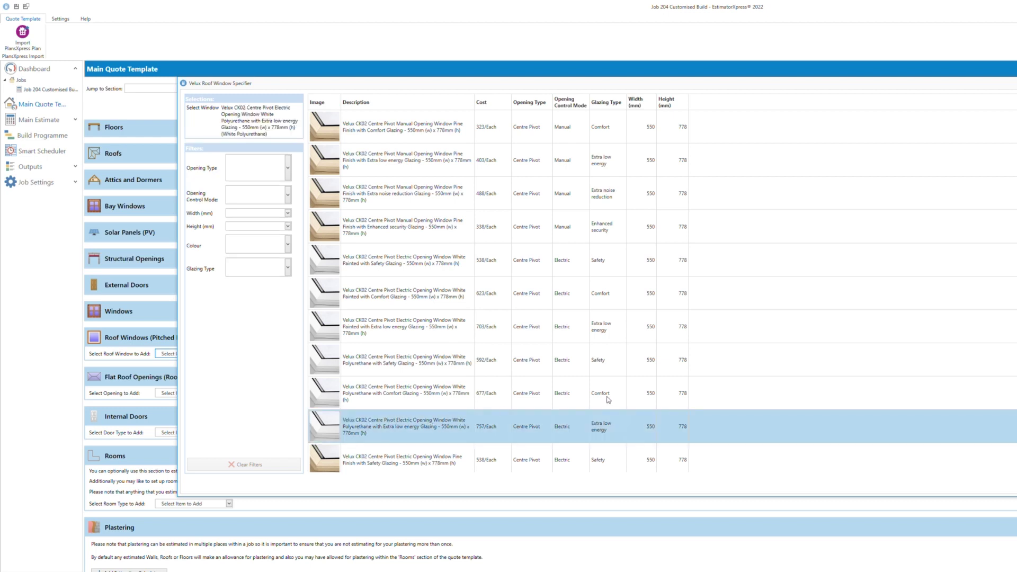
Step: Include the CK02 flashing and the insulation, underfelt and vapour barrier collars, accept the listed prices and quantity, and mark Roof Windows as completed
click(1015, 484)
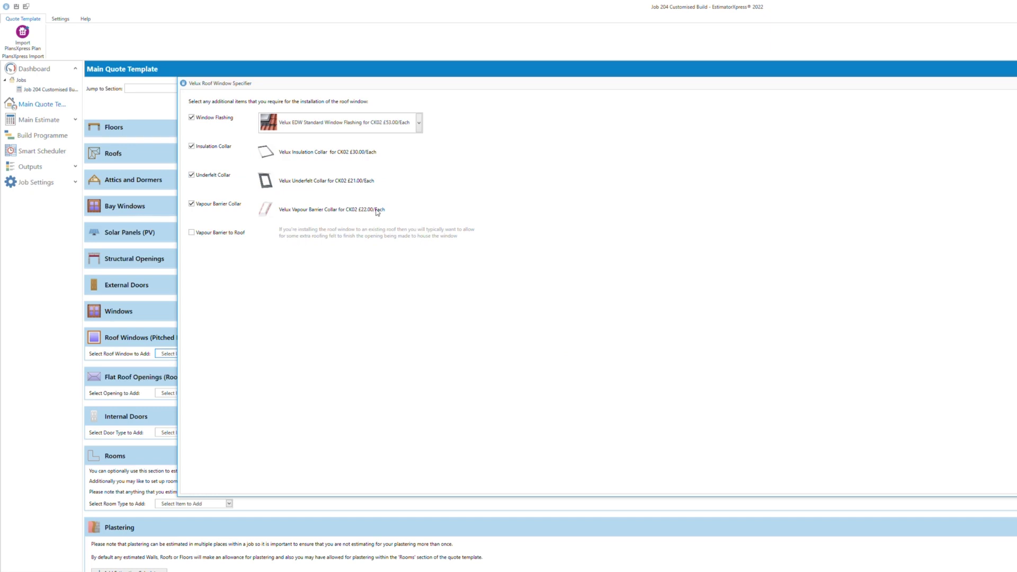
click(191, 232)
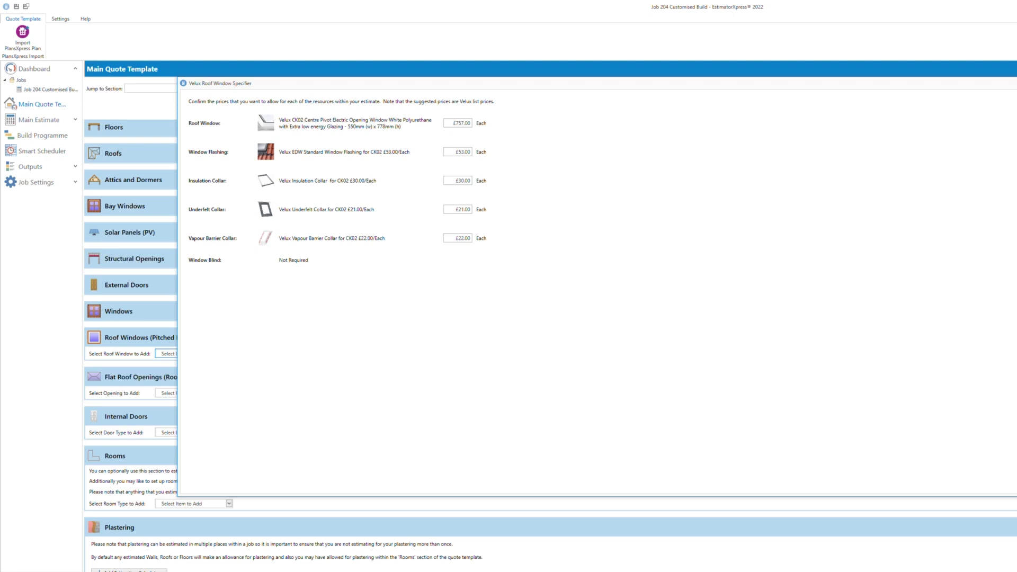
key(Return)
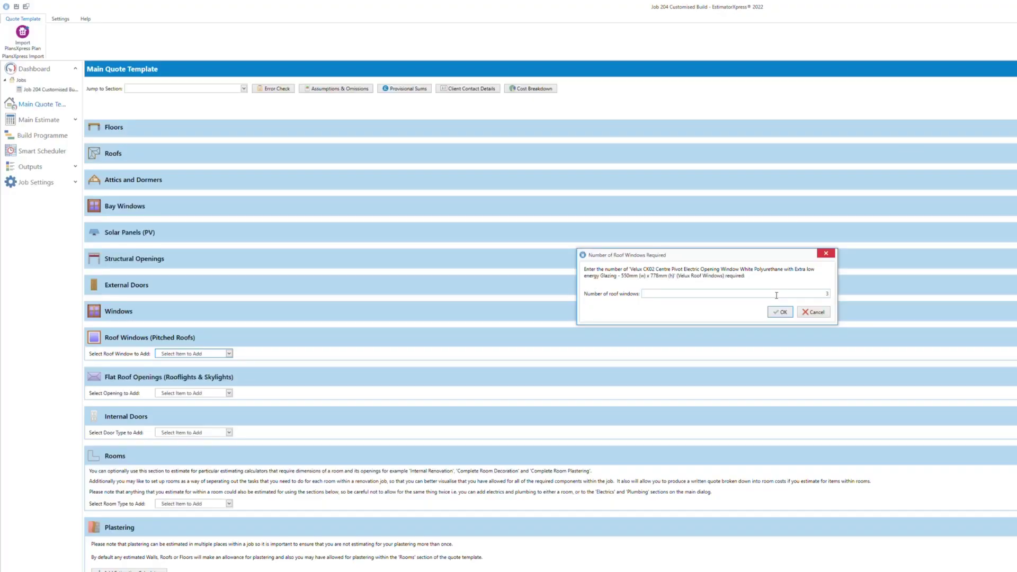
click(781, 312)
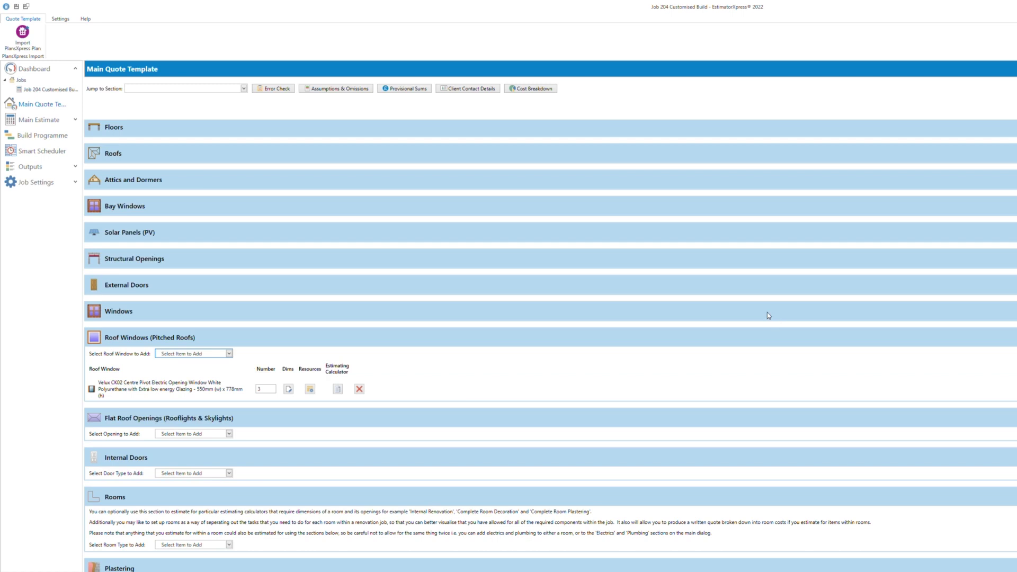
click(150, 337)
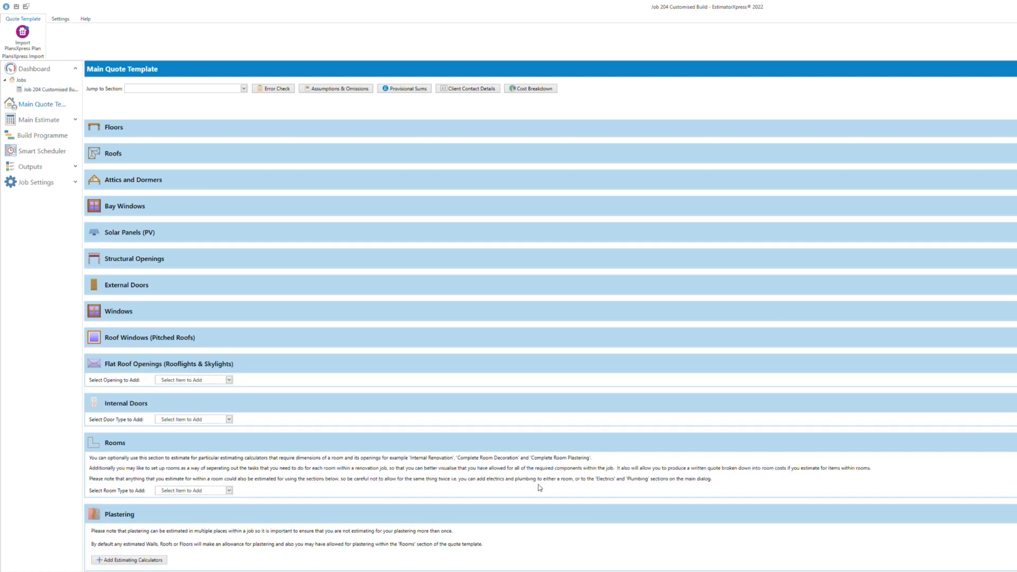
Step: Add one Hipped Roof Light Grey Aluminium with Aqua Glass 3000 x 750 x 136mm (Style 1) from the aluminium rooflight catalogue
click(229, 379)
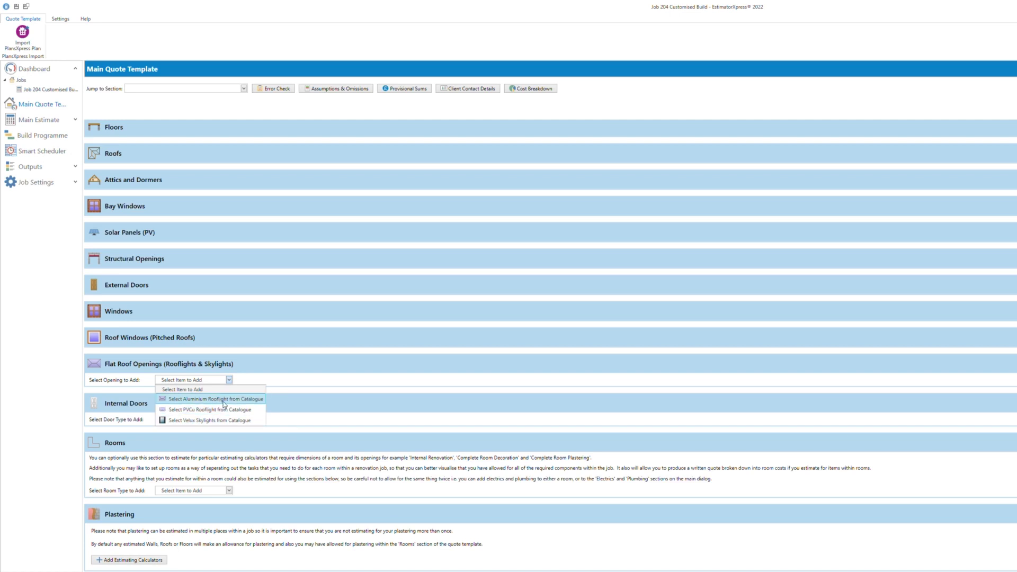
click(217, 399)
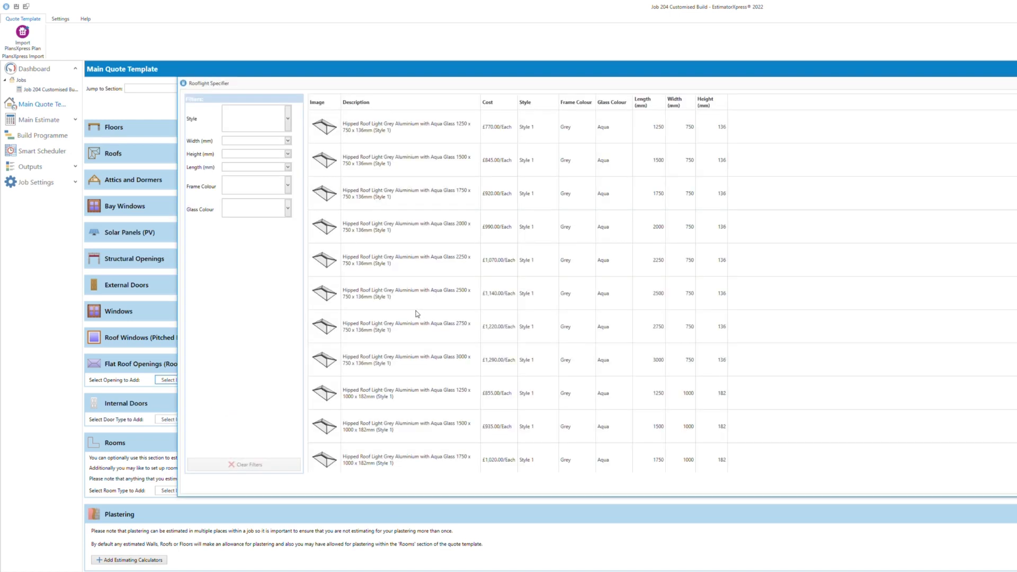
click(448, 358)
click(1015, 483)
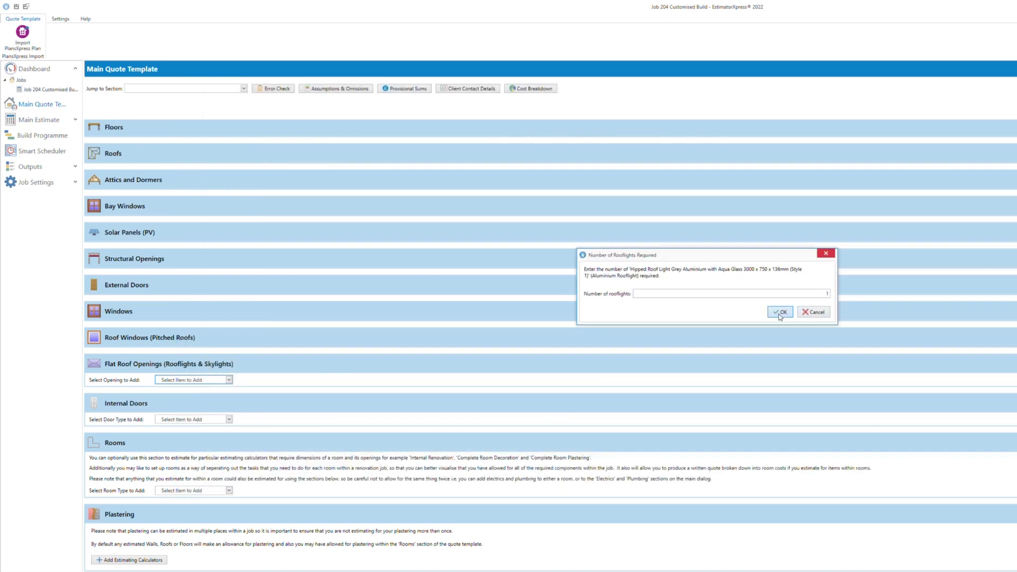
click(778, 312)
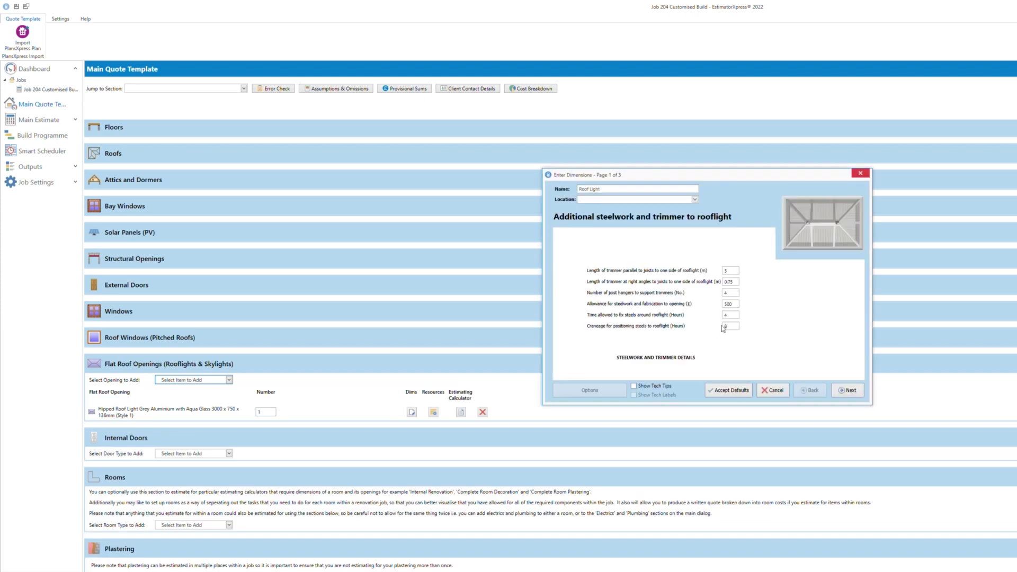
Step: Accept the rooflight's default steelwork, trimmer and opening details, and mark the Flat Roof Openings section as completed
click(842, 391)
click(843, 390)
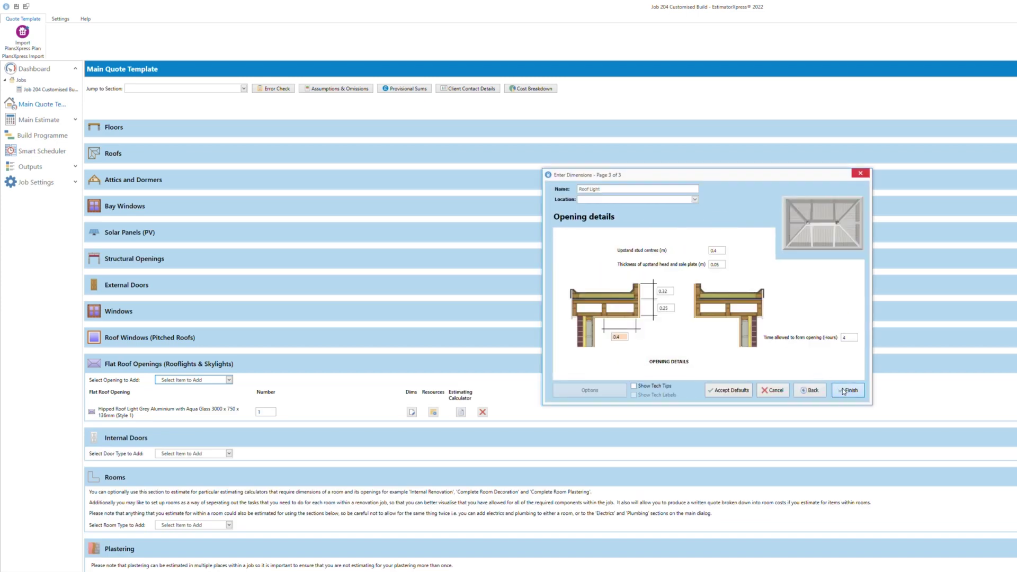
click(843, 387)
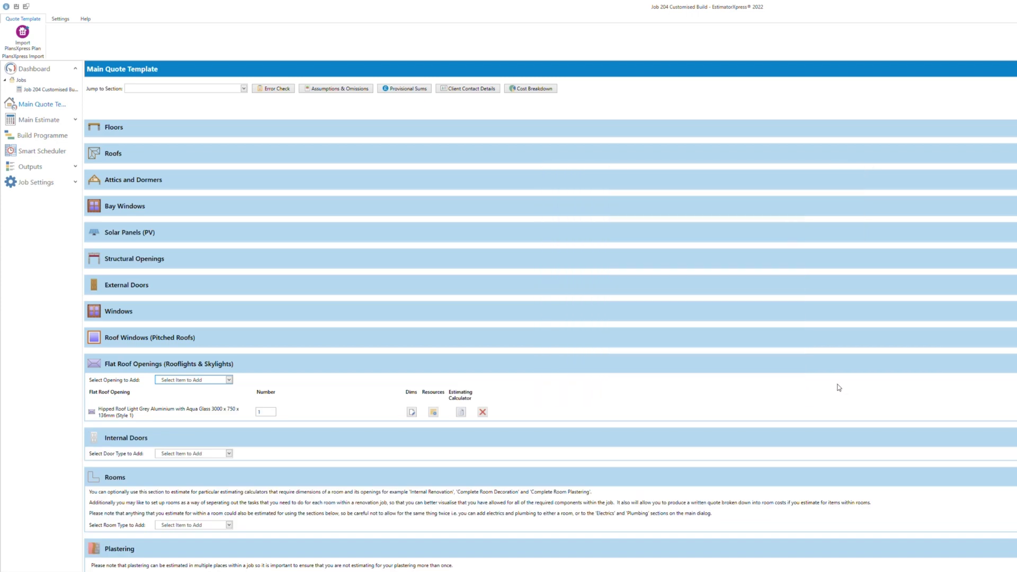
click(1016, 364)
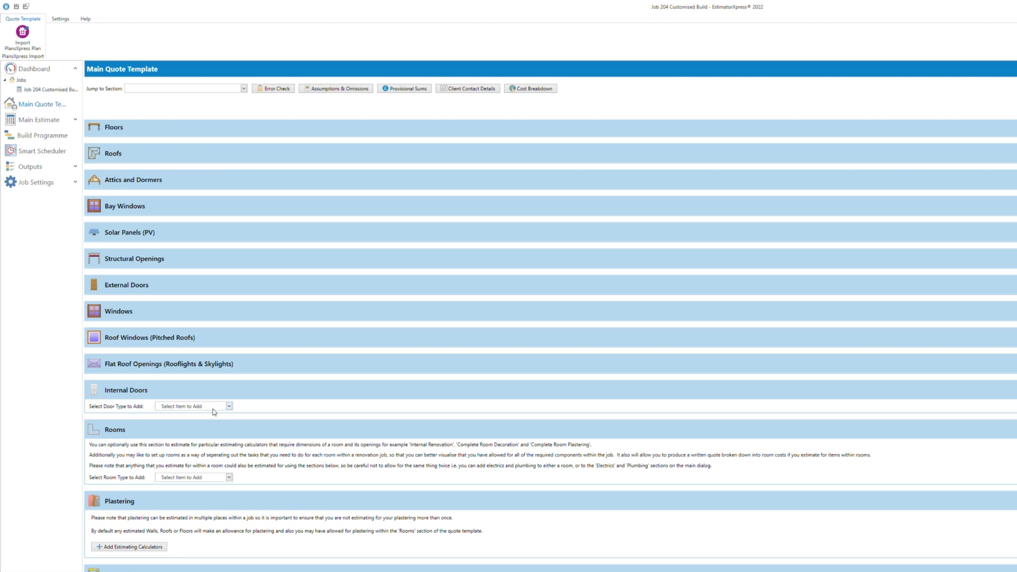
Step: Add three Internal Door 6 Panel Smooth 686 x 1981mm doors from the catalogue, keeping the combination lintel support type
click(228, 407)
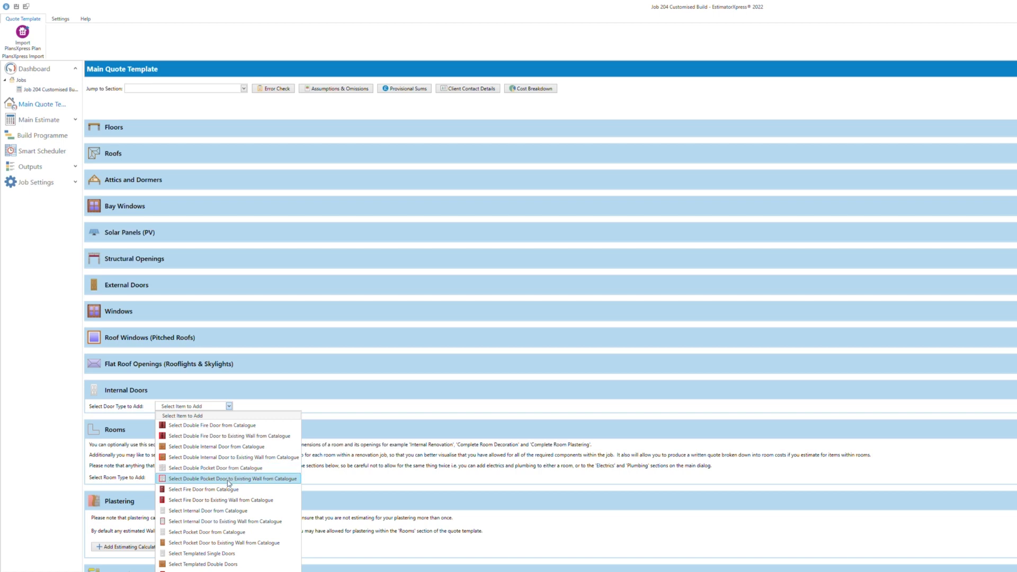
click(219, 511)
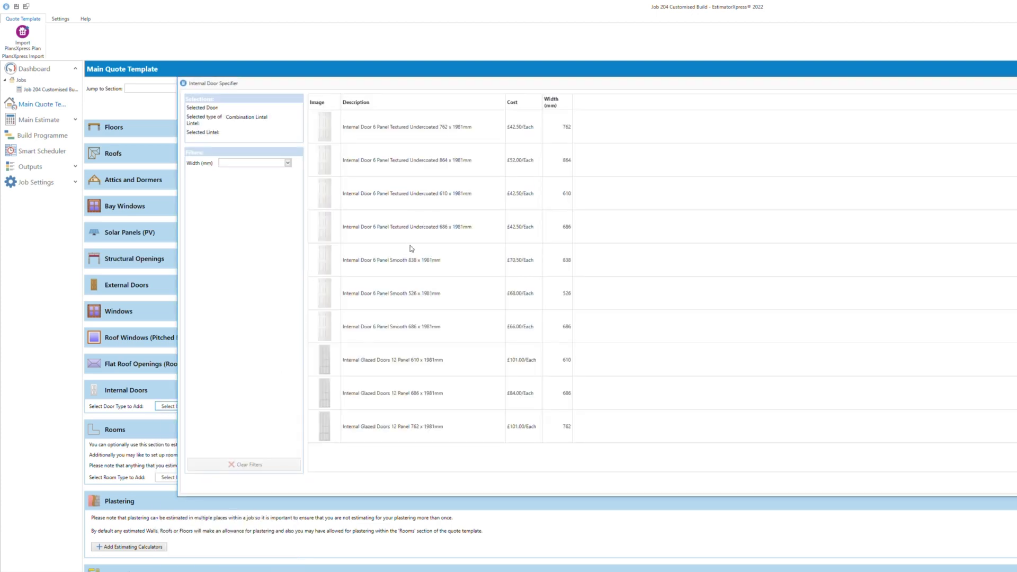
click(411, 329)
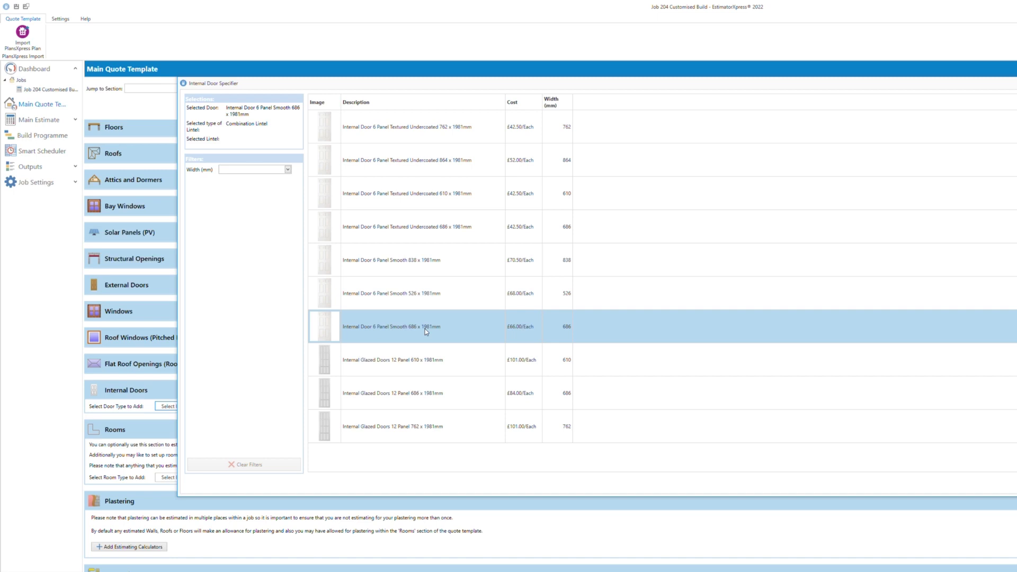
click(1016, 485)
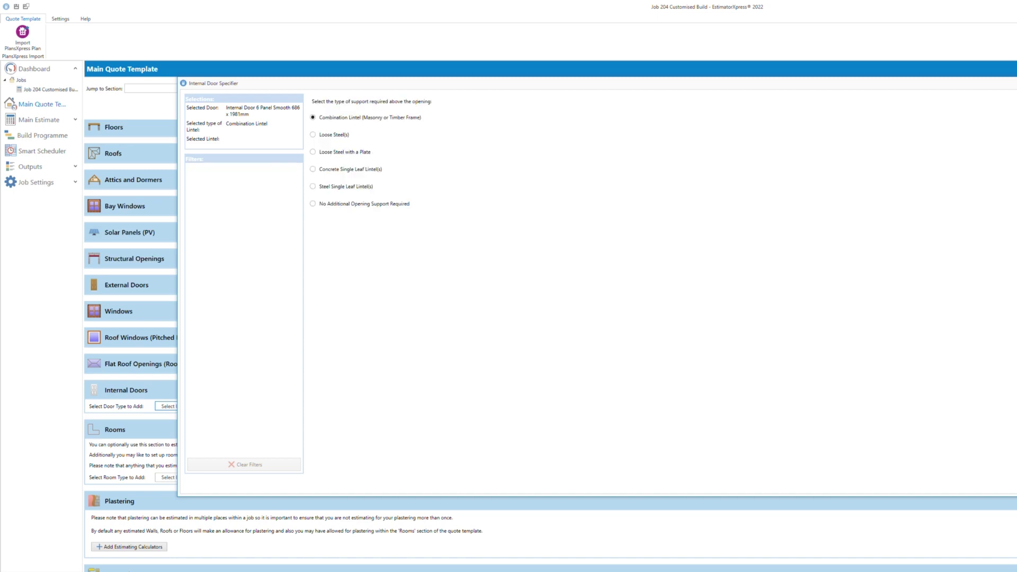
click(1016, 484)
click(1016, 485)
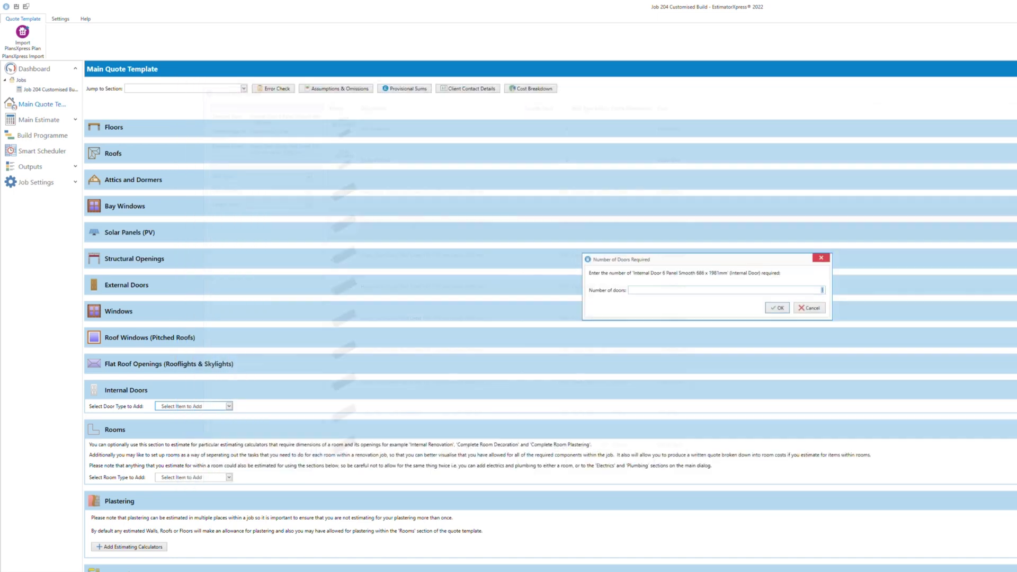
click(772, 307)
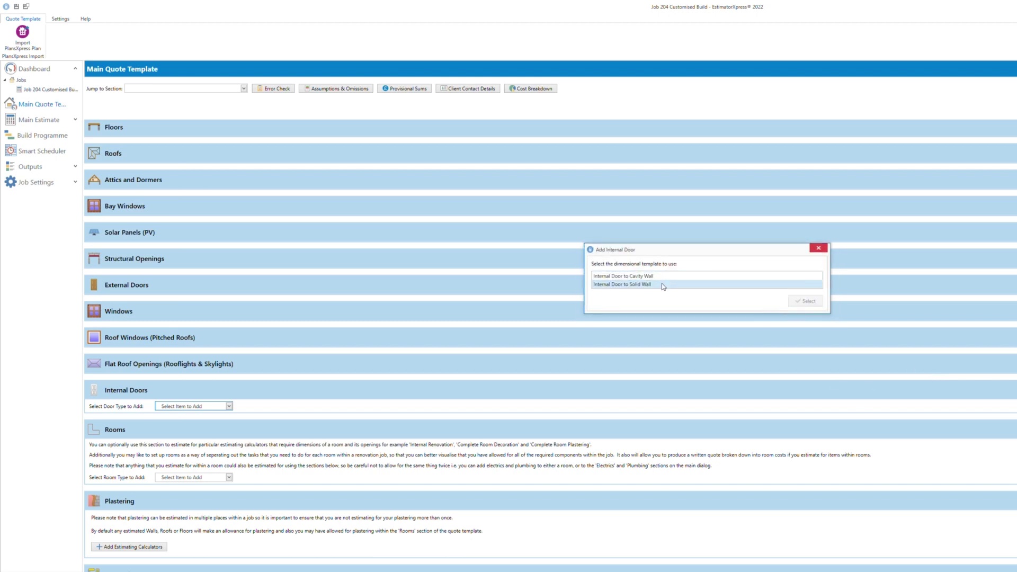
Step: Apply the Internal Door to Solid Wall template with its default dimensions and decoration details, and mark the Internal Doors section as completed
click(663, 286)
click(804, 302)
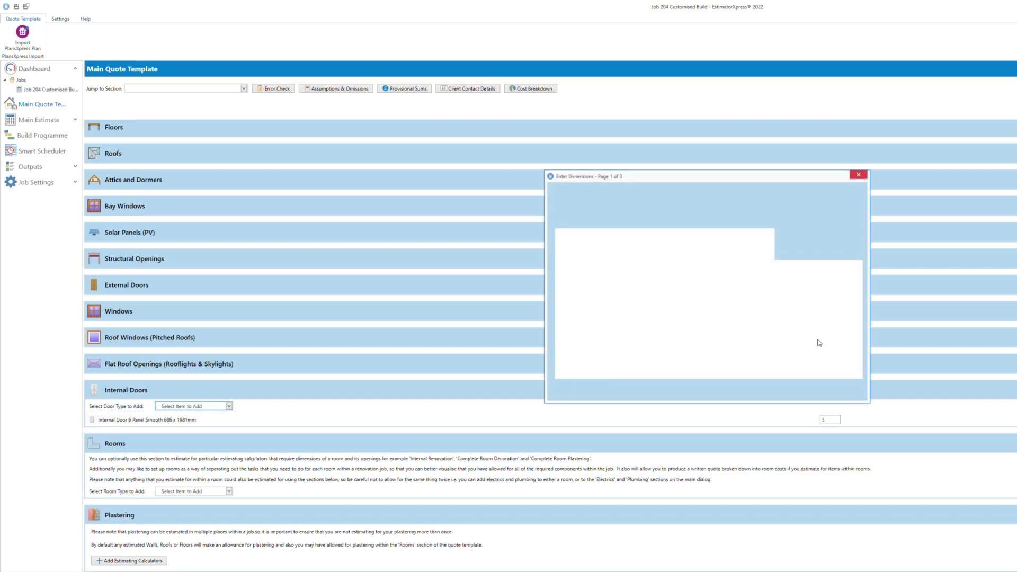
click(847, 390)
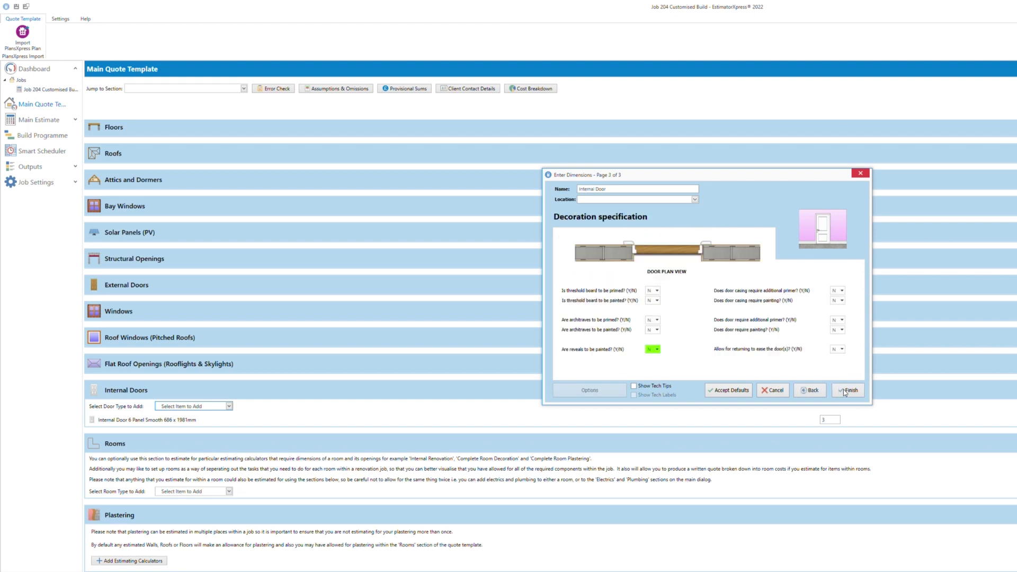
click(848, 390)
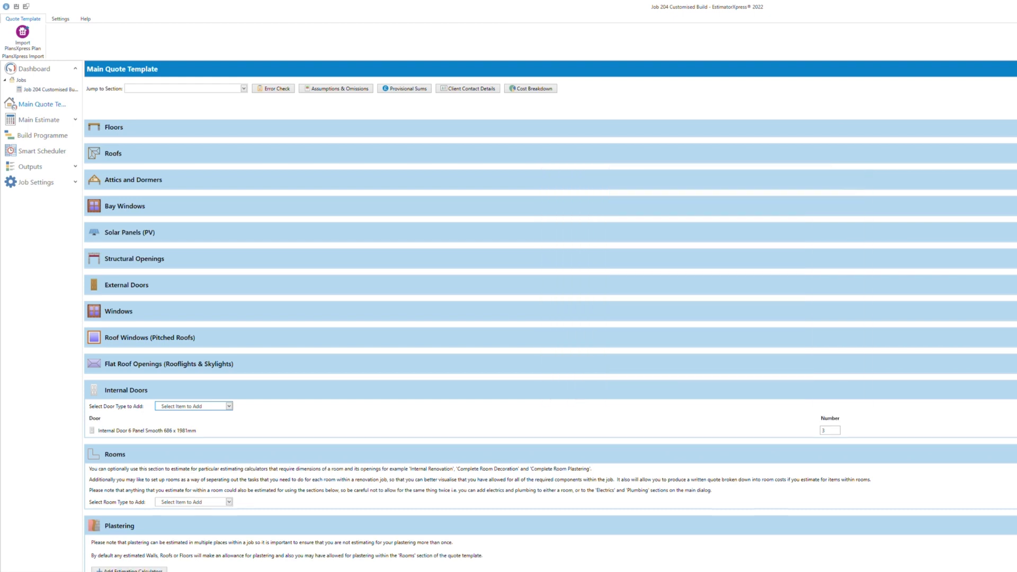
click(1013, 390)
Step: Mark Rooms, Plastering, Decoration, and Structural Beams and Posts as completed, then review the Walling Sundries calculators without adding any and complete that section
scroll(927, 399, down, 1)
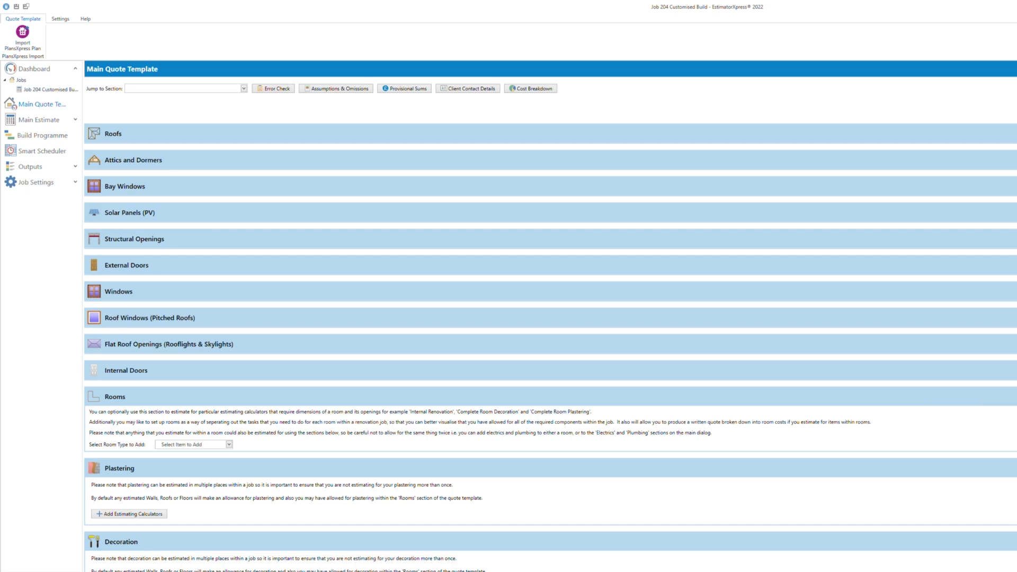
click(1013, 397)
scroll(551, 346, down, 7)
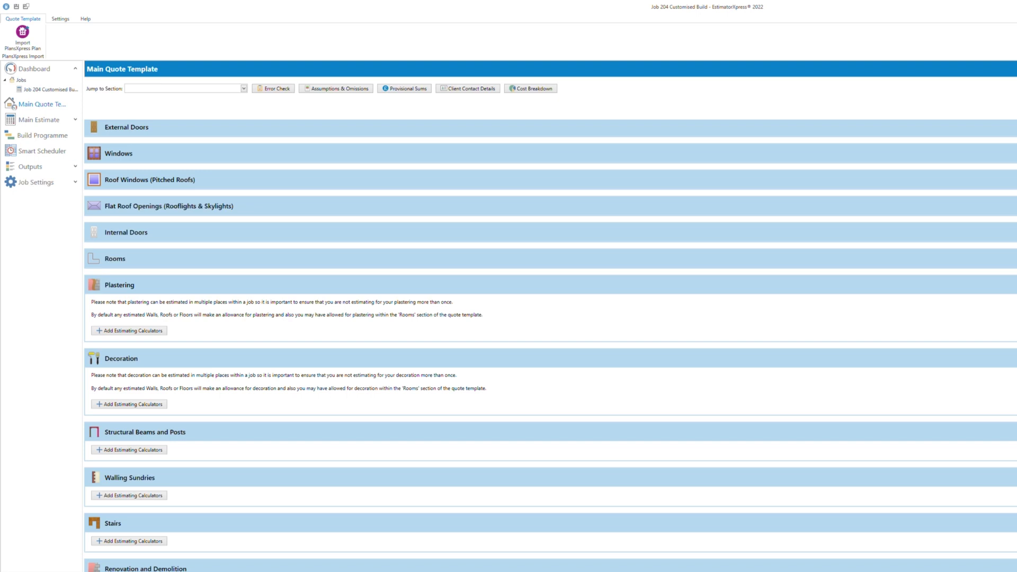
click(1013, 285)
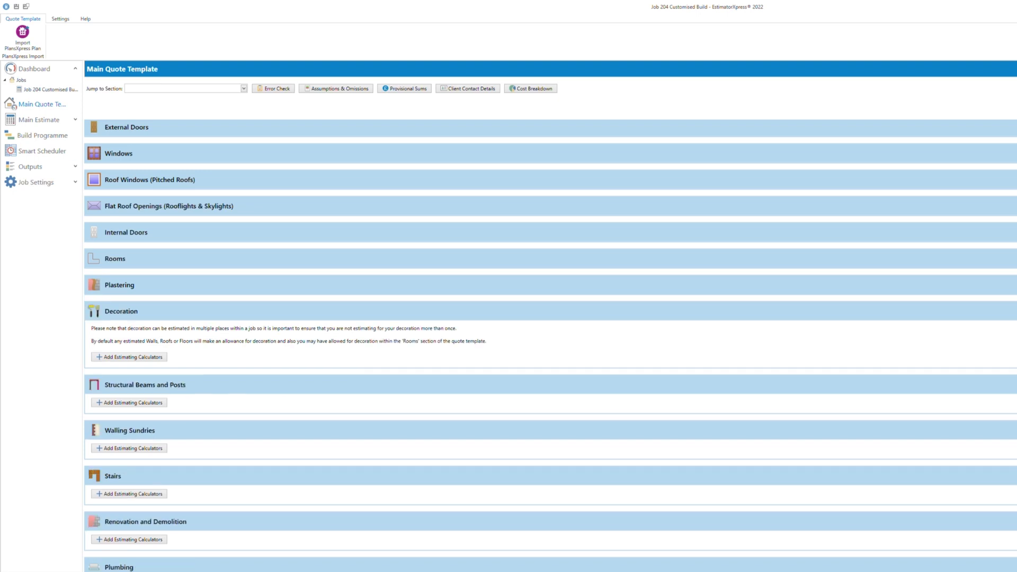
click(1012, 311)
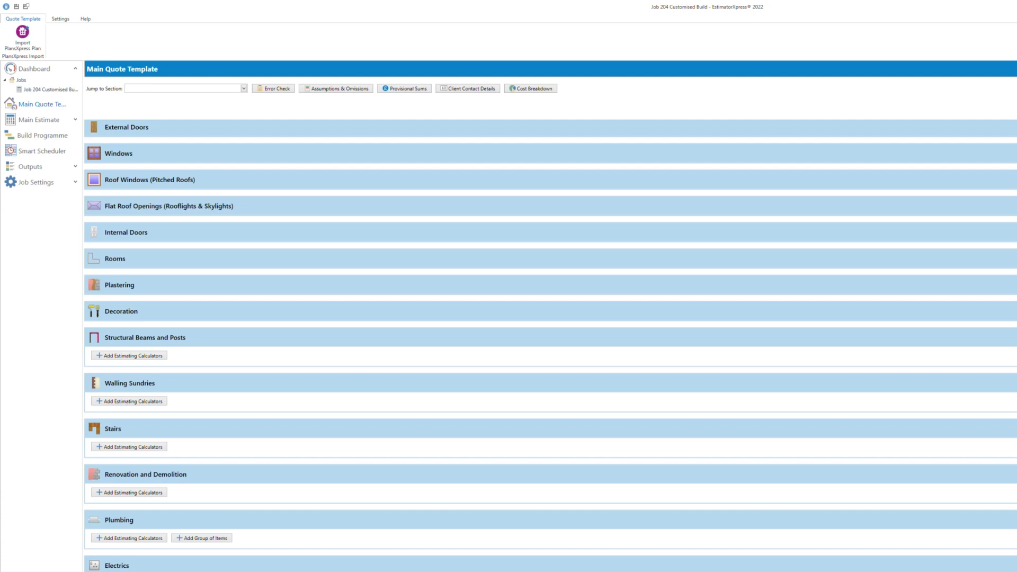
click(1013, 337)
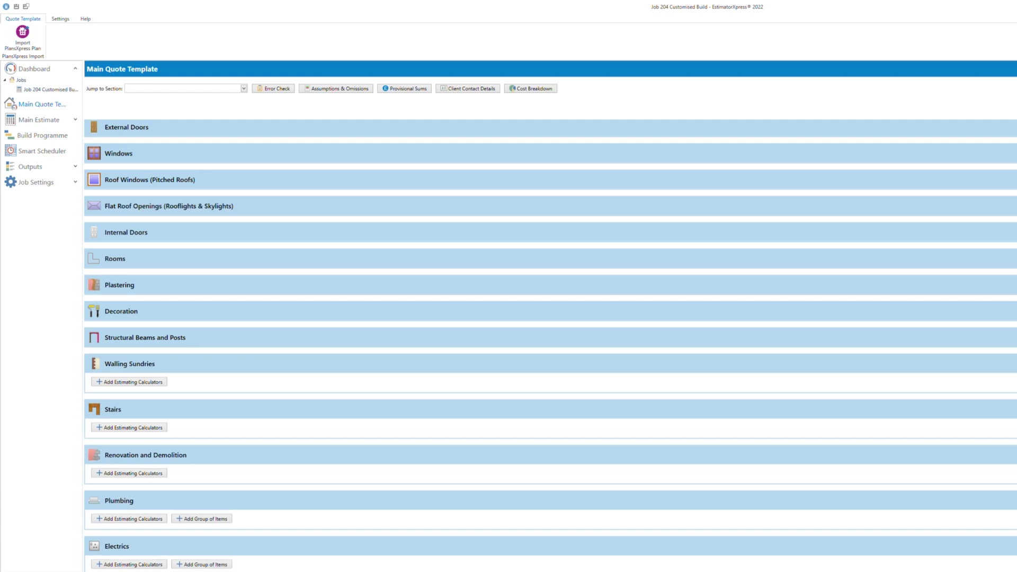
click(125, 382)
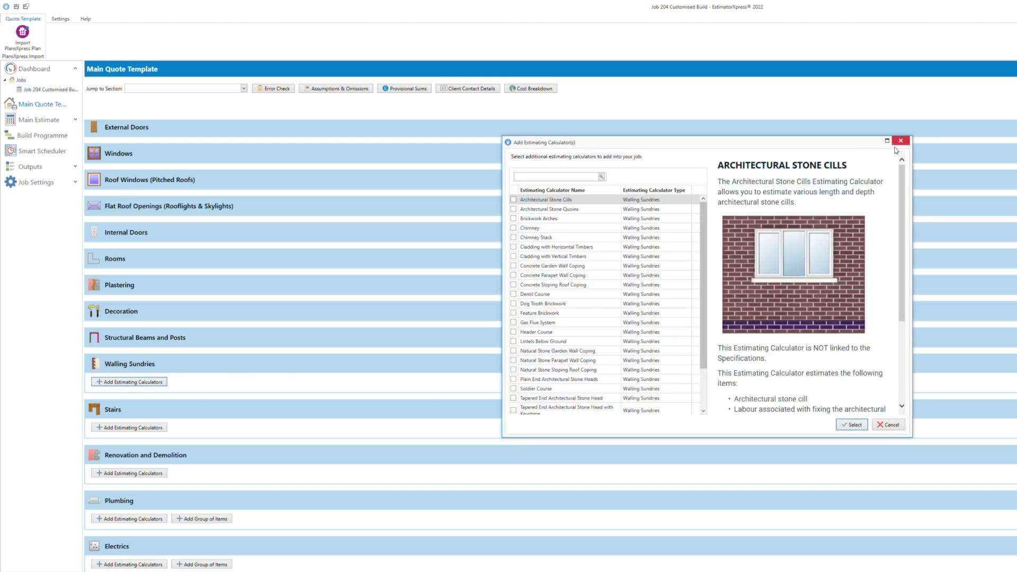
click(901, 141)
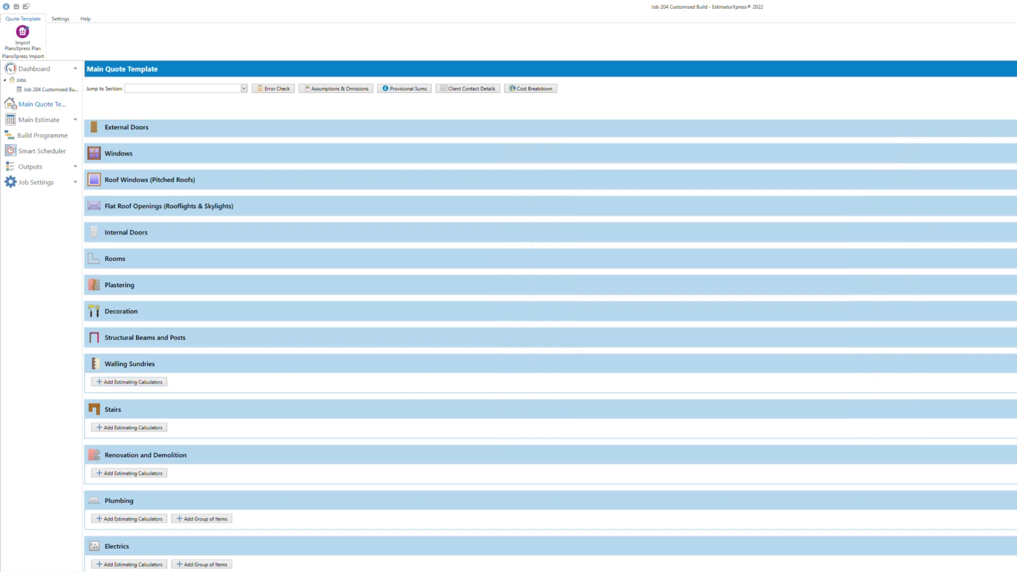
Step: Add a Half Turn Staircase calculator to the Stairs section using the 16 risers wall enclosed half turn staircase template
click(131, 408)
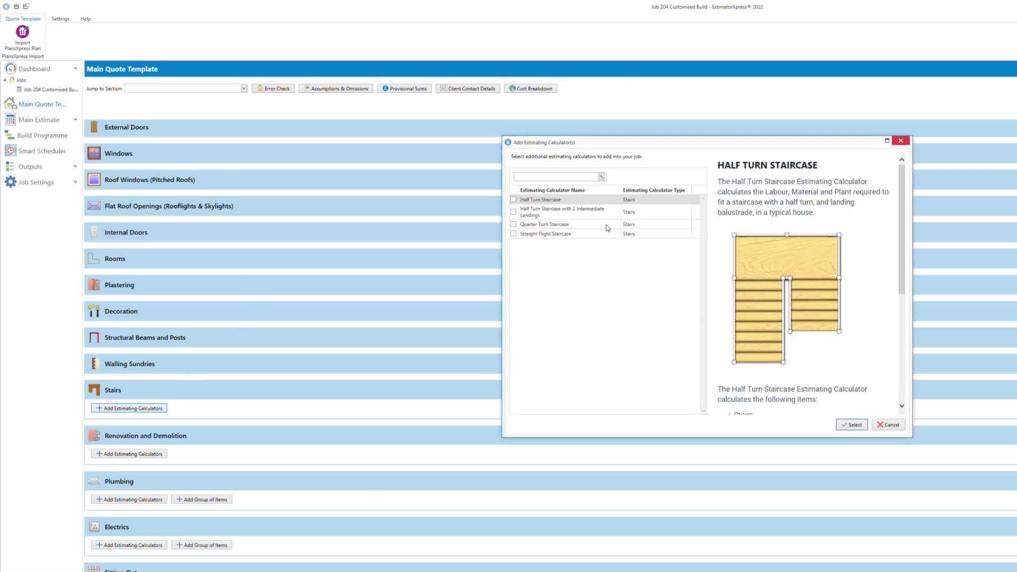
click(513, 200)
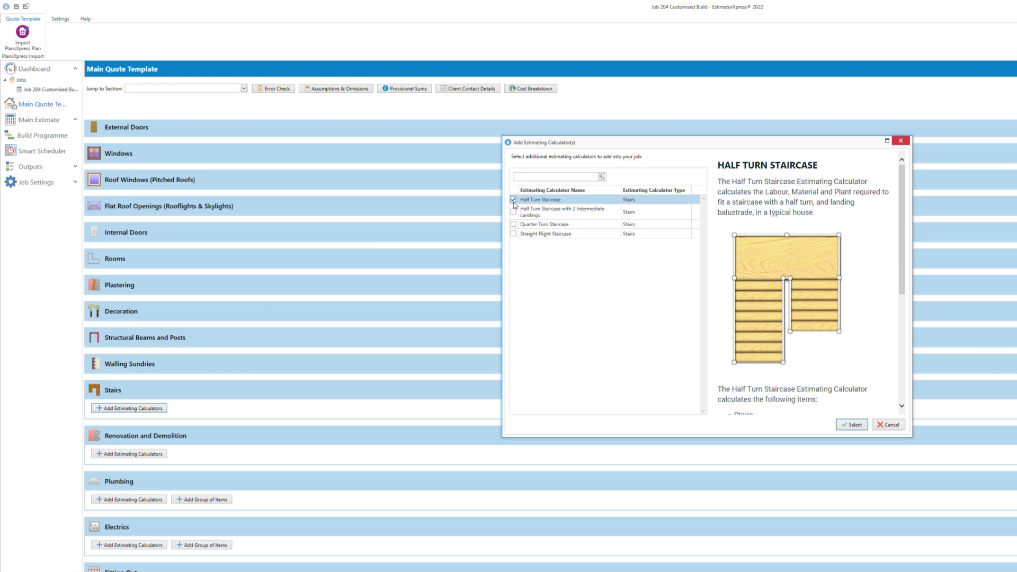
click(858, 427)
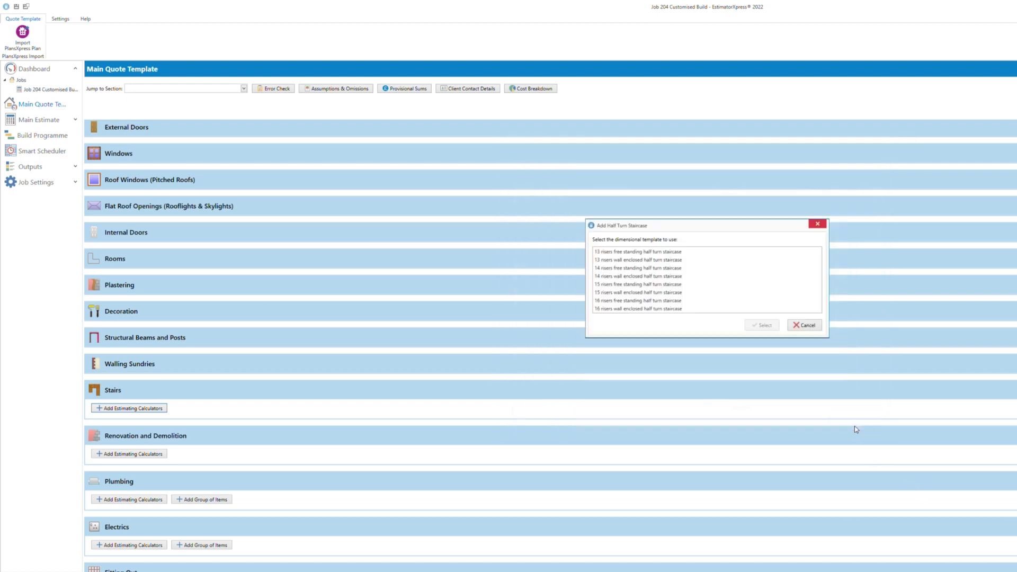
click(659, 310)
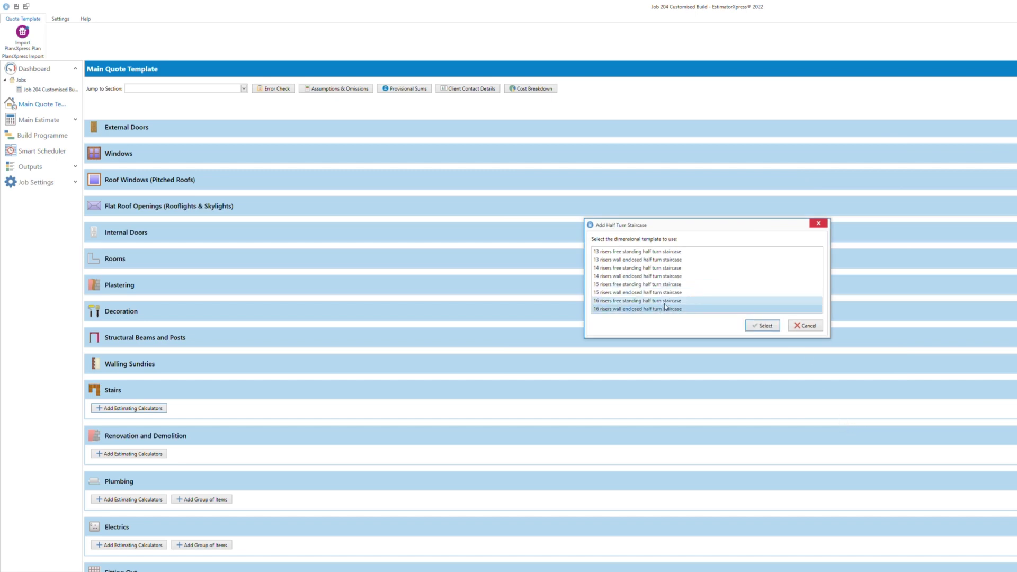
click(762, 326)
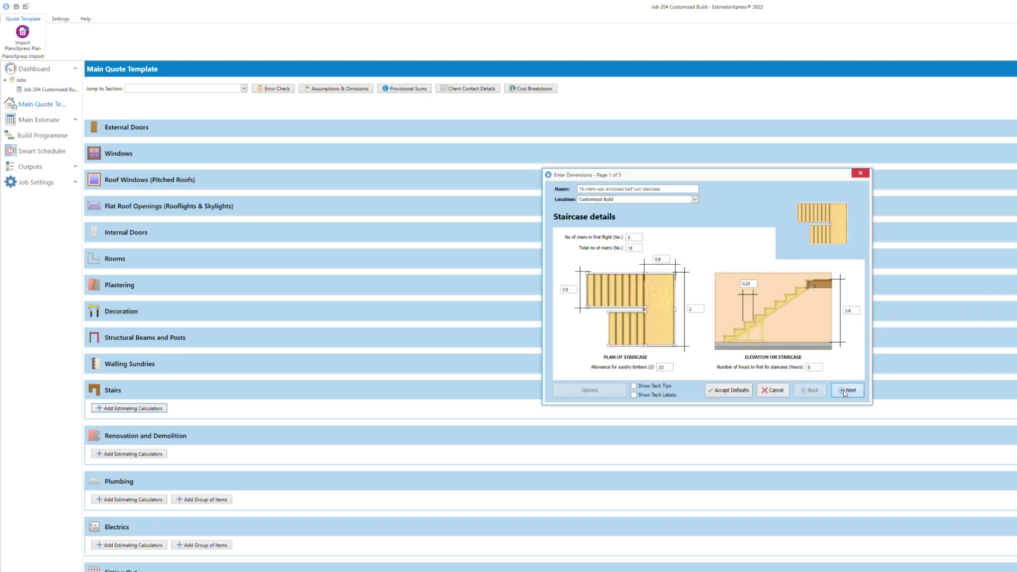
Step: Accept the staircase's default details on all five dimension pages and mark the Stairs section as completed
click(847, 390)
click(846, 390)
click(846, 390)
click(844, 390)
click(844, 389)
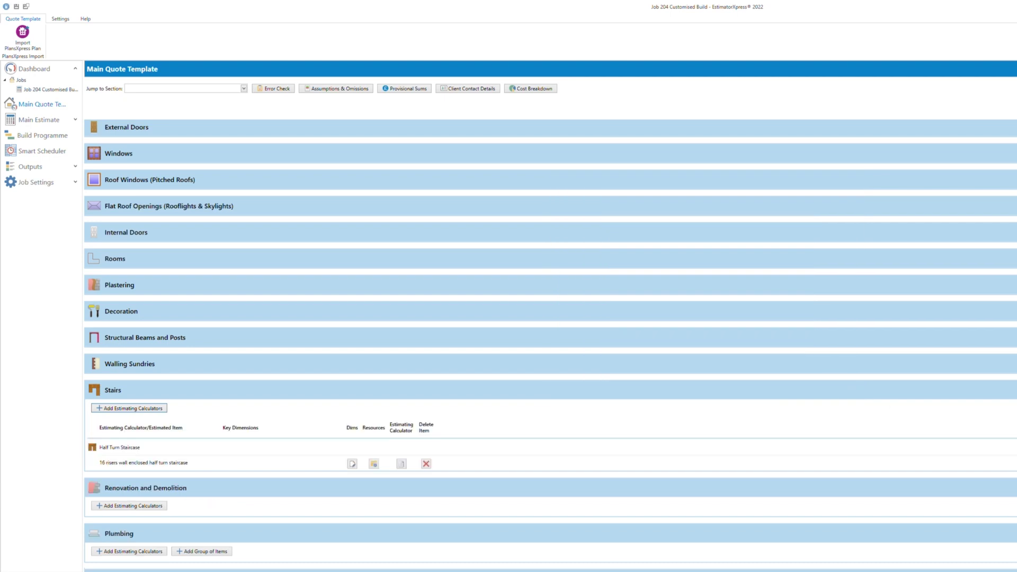
click(843, 390)
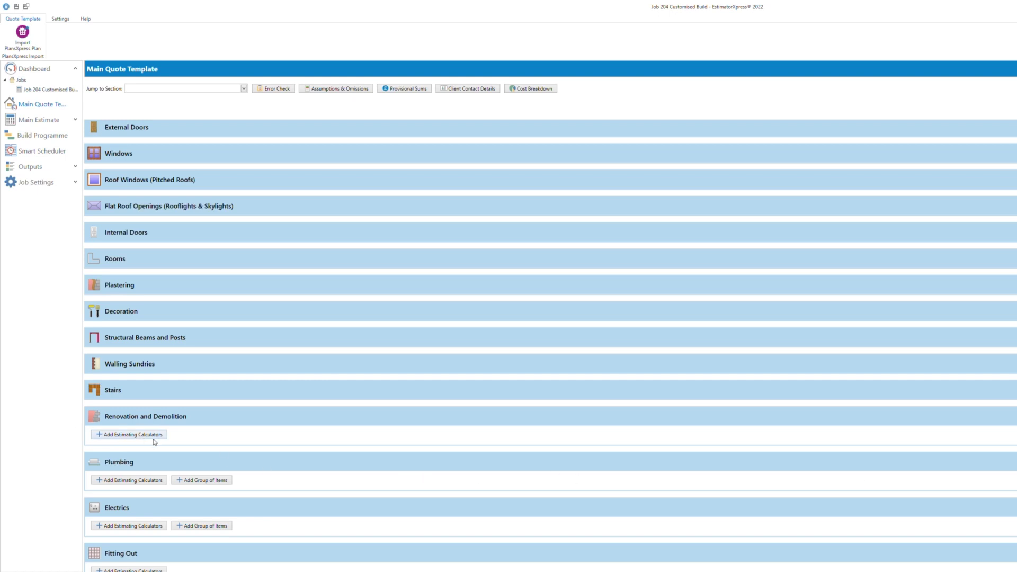
Step: Mark the Renovation and Demolition, Plumbing, Electrics and Fitting Out sections as completed without adding any calculators
click(1006, 417)
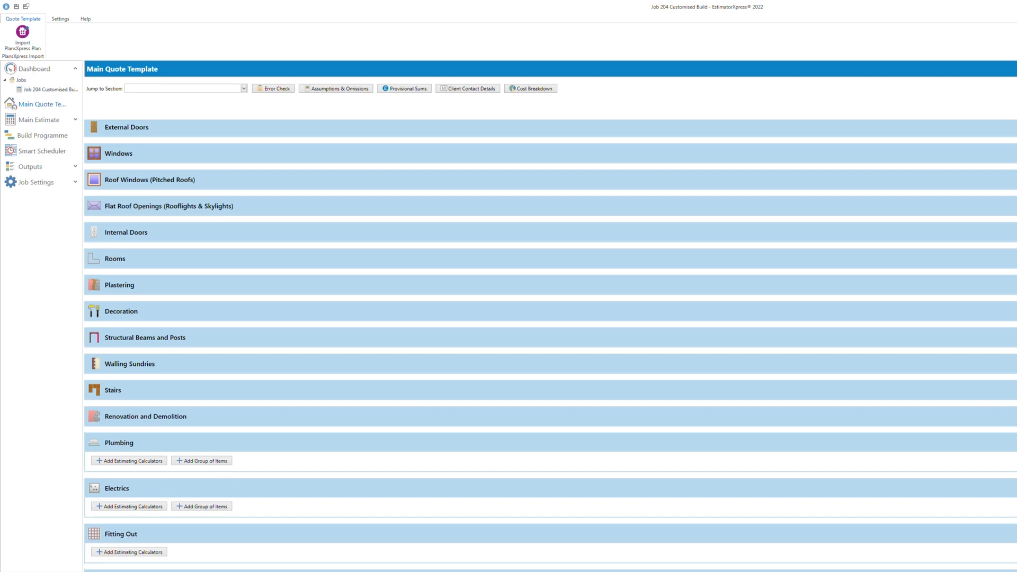
click(1007, 443)
scroll(550, 346, down, 9)
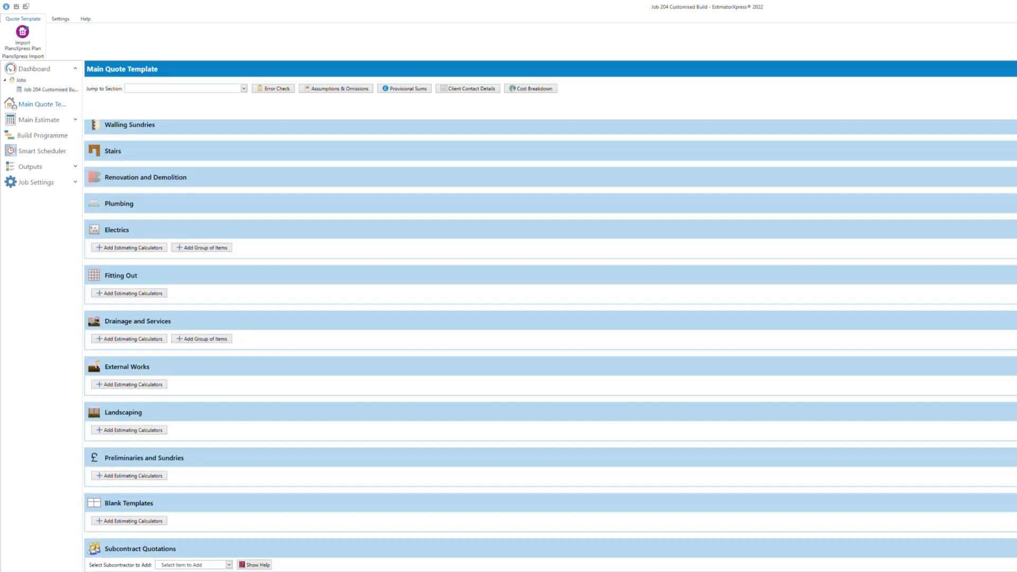
click(1007, 229)
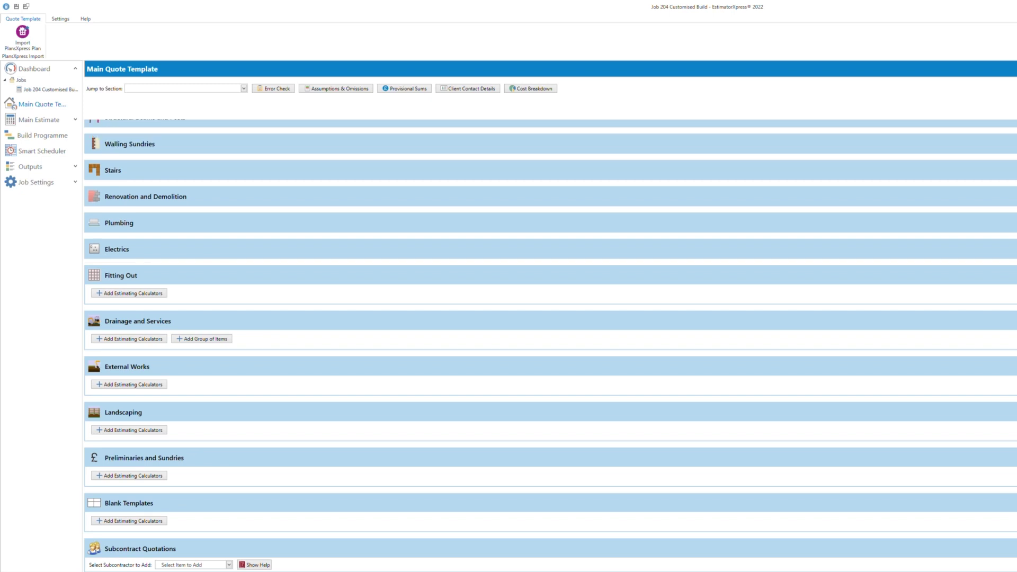
click(1007, 275)
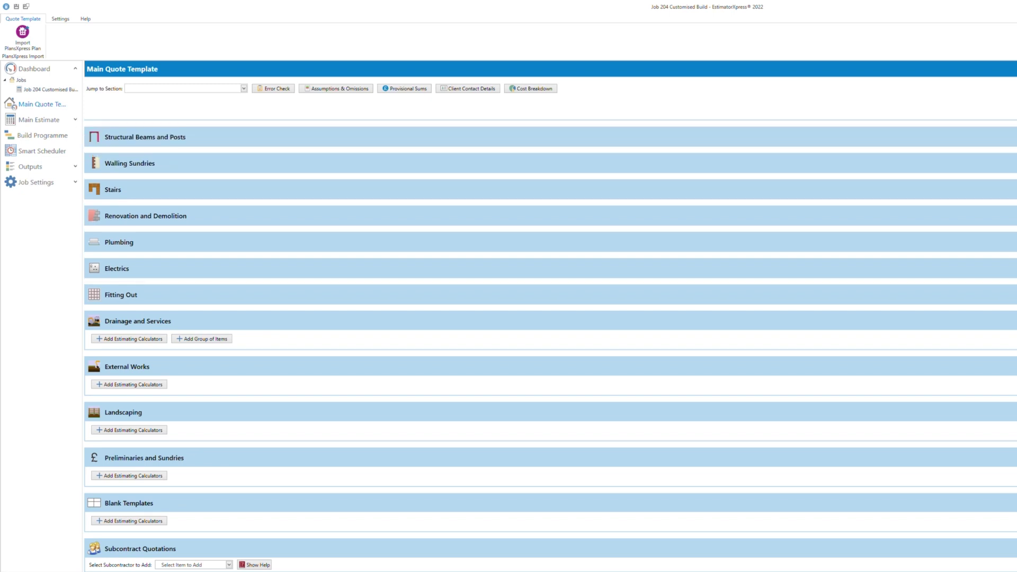
Step: Add the Soakaway and Drain Runs estimating calculators to the Drainage and Services section
click(143, 339)
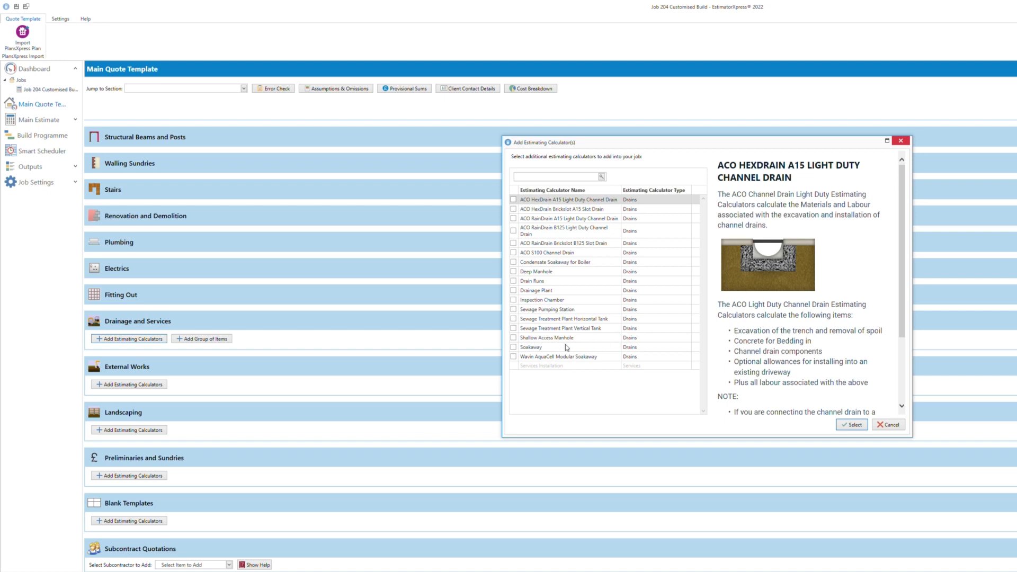
click(535, 348)
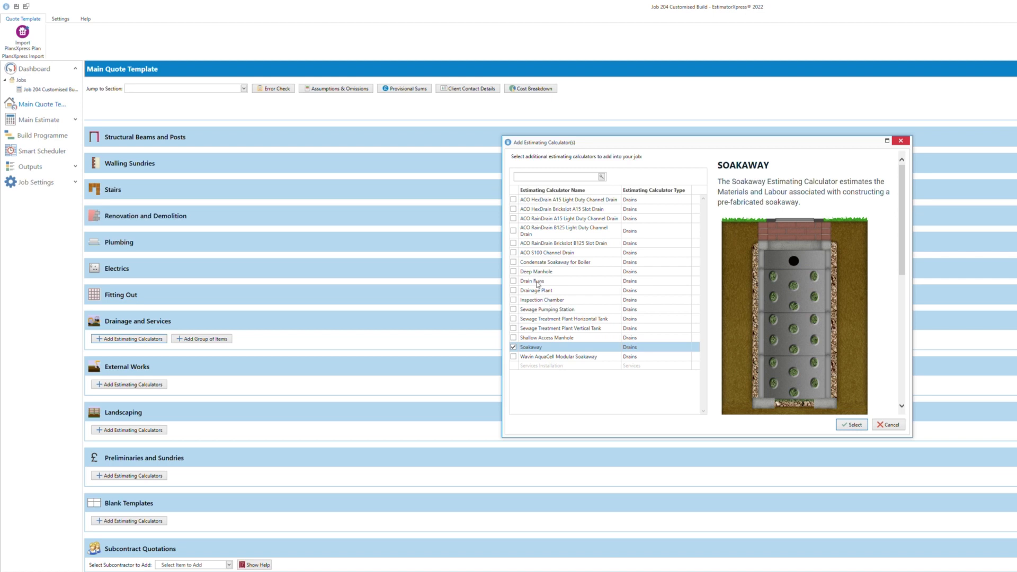
click(537, 282)
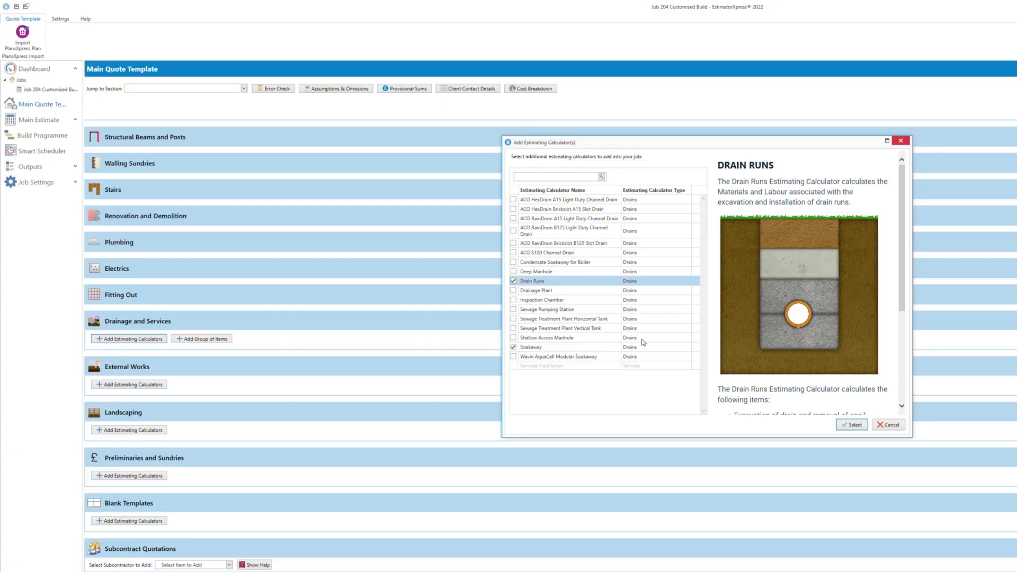
click(850, 425)
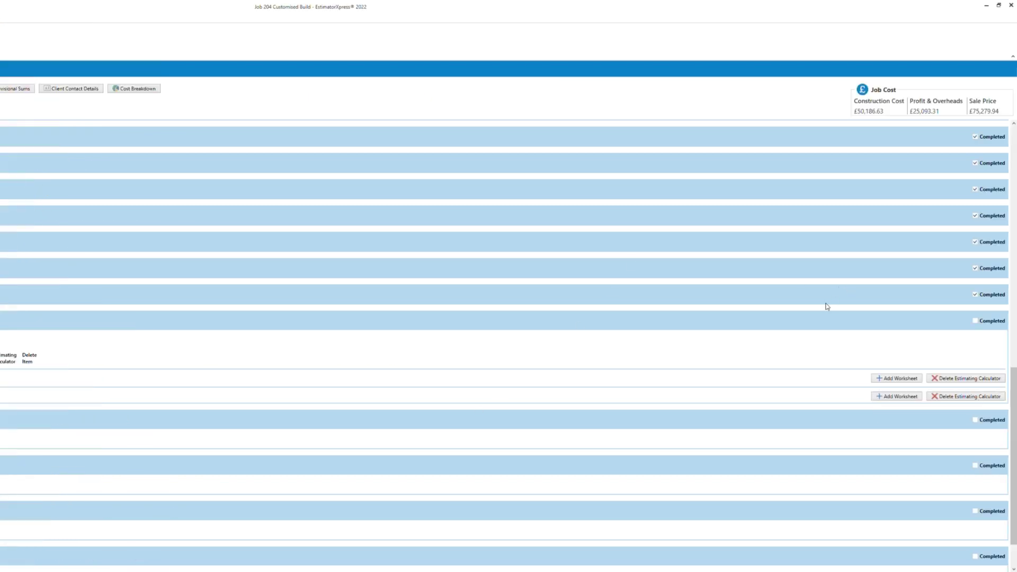
Step: Add a Drain Runs worksheet from the Drain run 600mm deep template, keeping its default drainage details
click(898, 381)
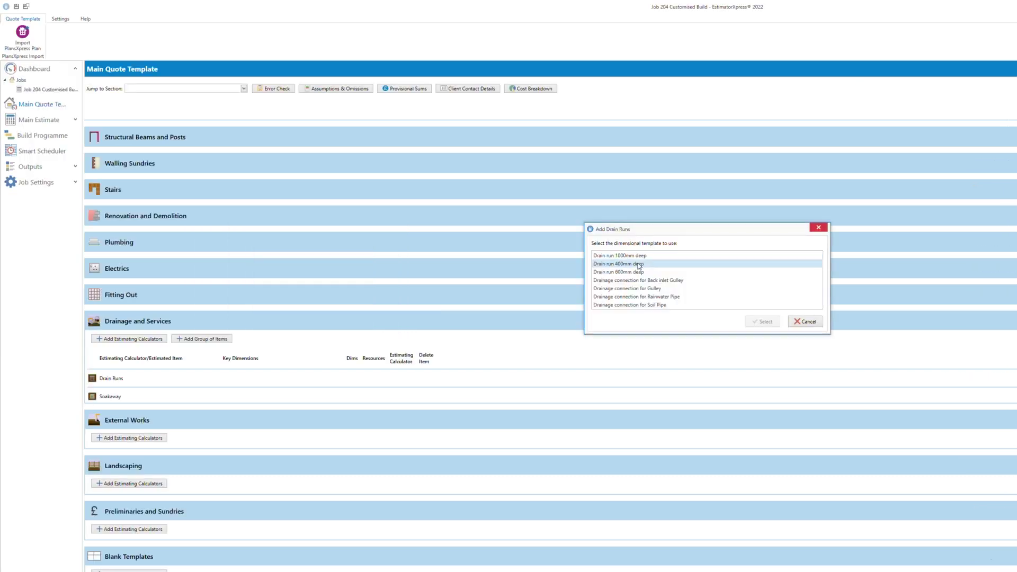
click(637, 273)
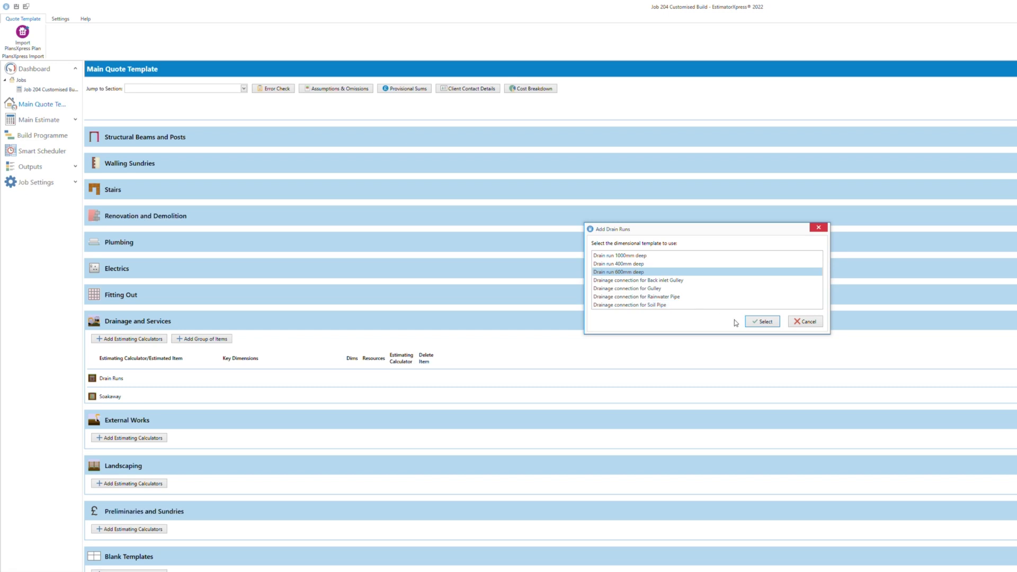
click(761, 324)
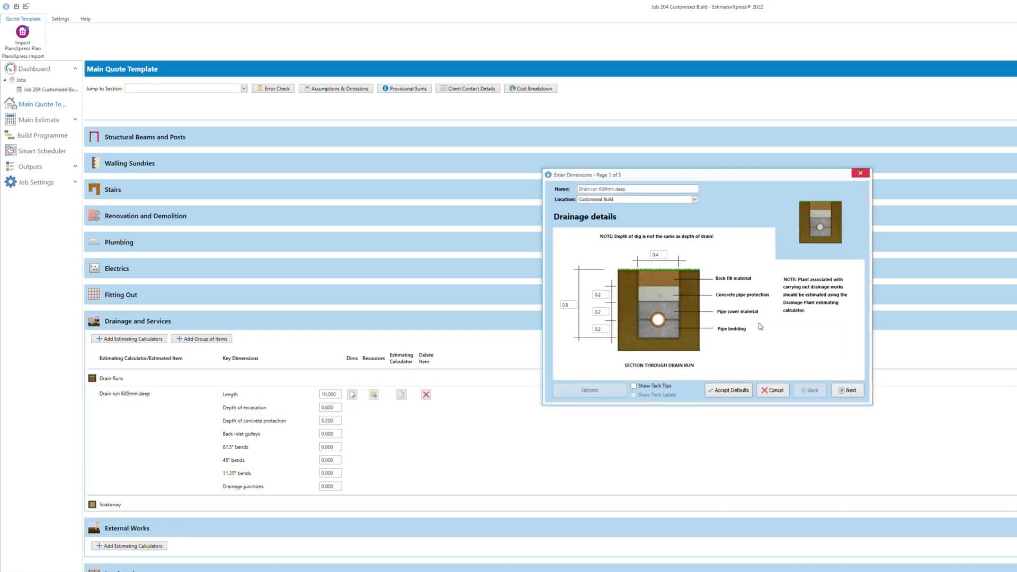
click(854, 396)
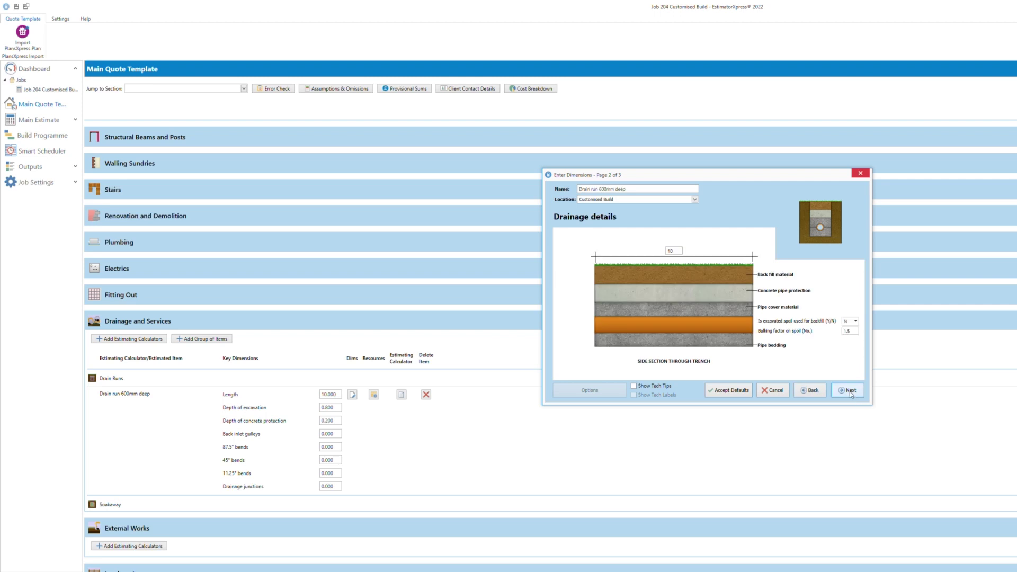
click(850, 393)
click(850, 393)
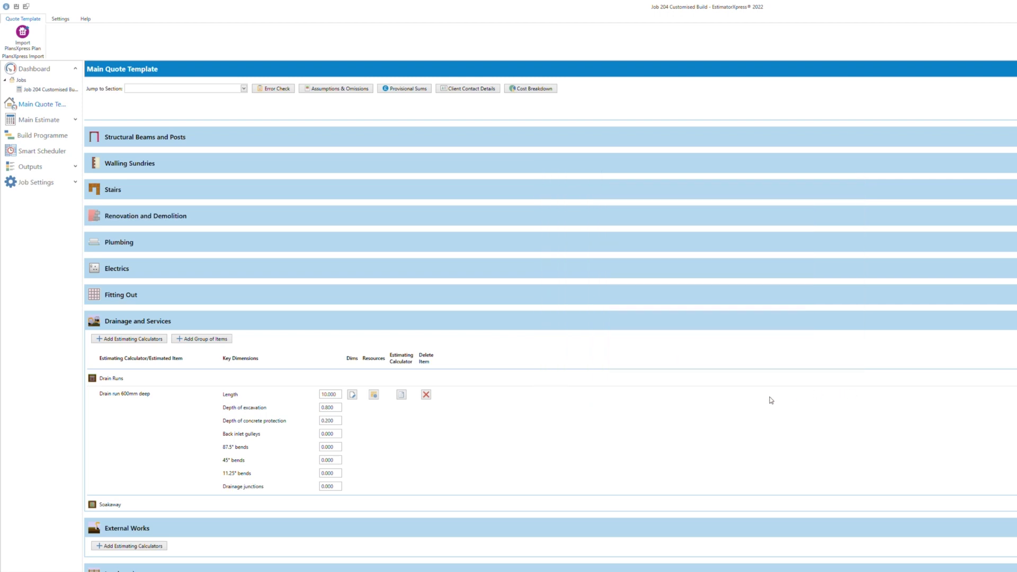
Step: Add an Inspection Chamber calculator to Drainage and Services, accepting the default dimensions of the 900mm Deep Inspection Chamber
click(144, 339)
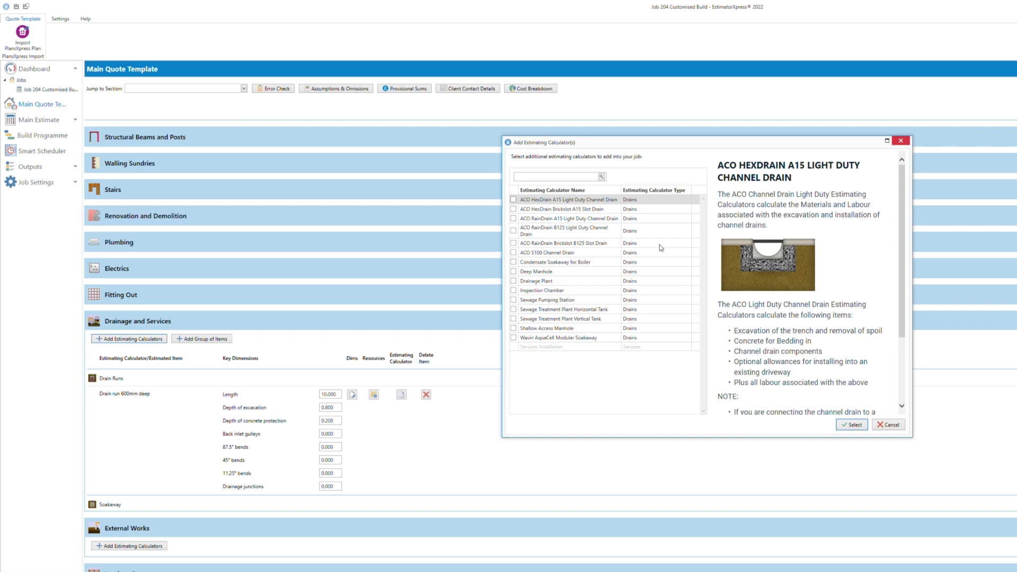
click(536, 291)
click(852, 425)
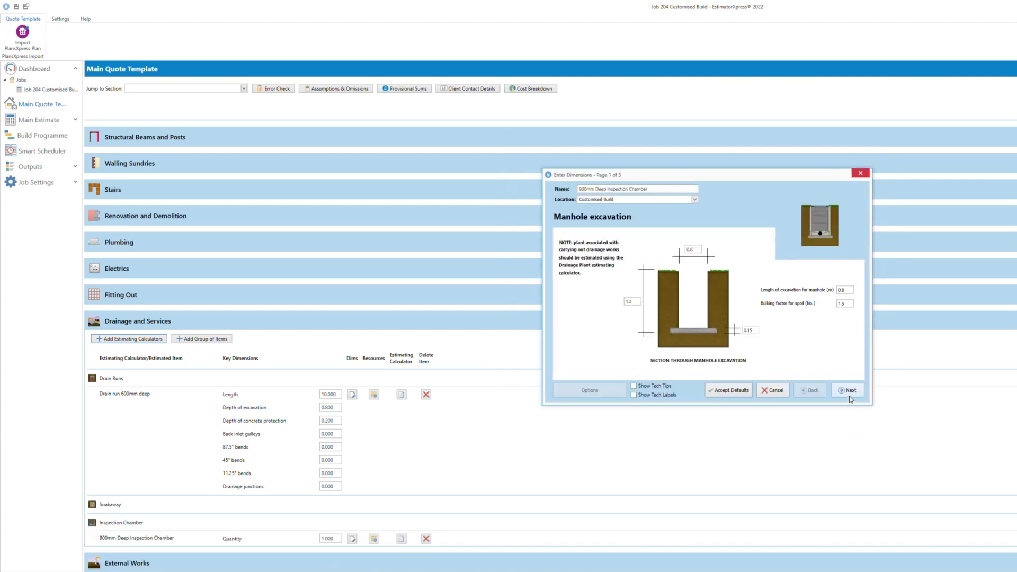
click(850, 393)
click(849, 393)
click(850, 392)
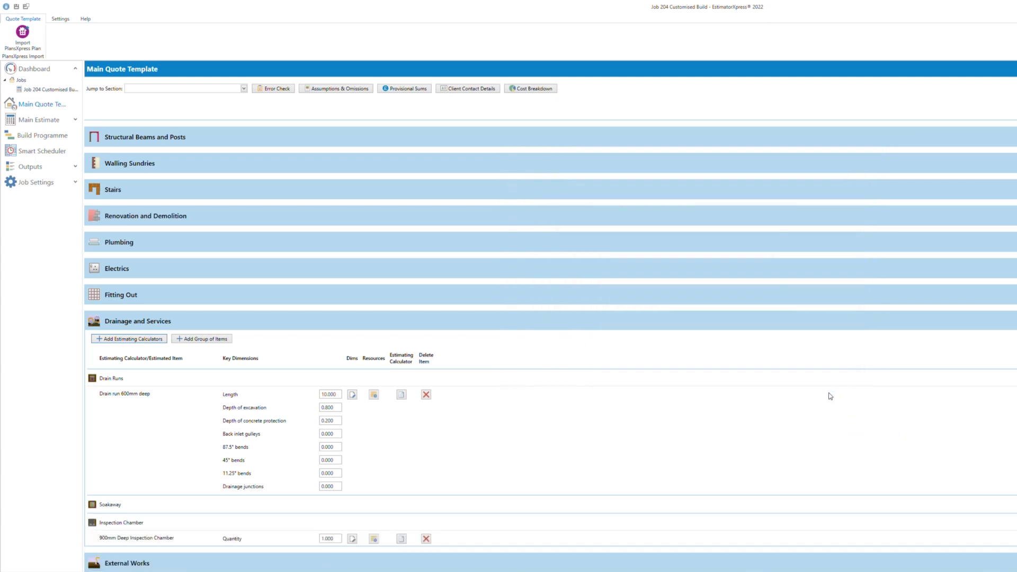
Step: Add a Medium Soakaway worksheet with its default excavation details and mark the Drainage and Services section as completed
scroll(715, 402, down, 3)
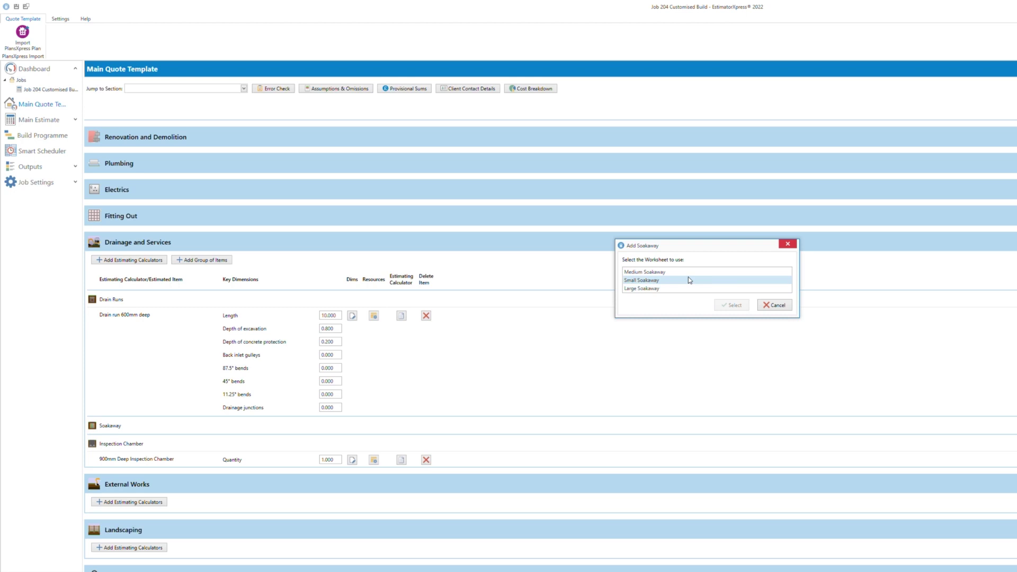
click(683, 273)
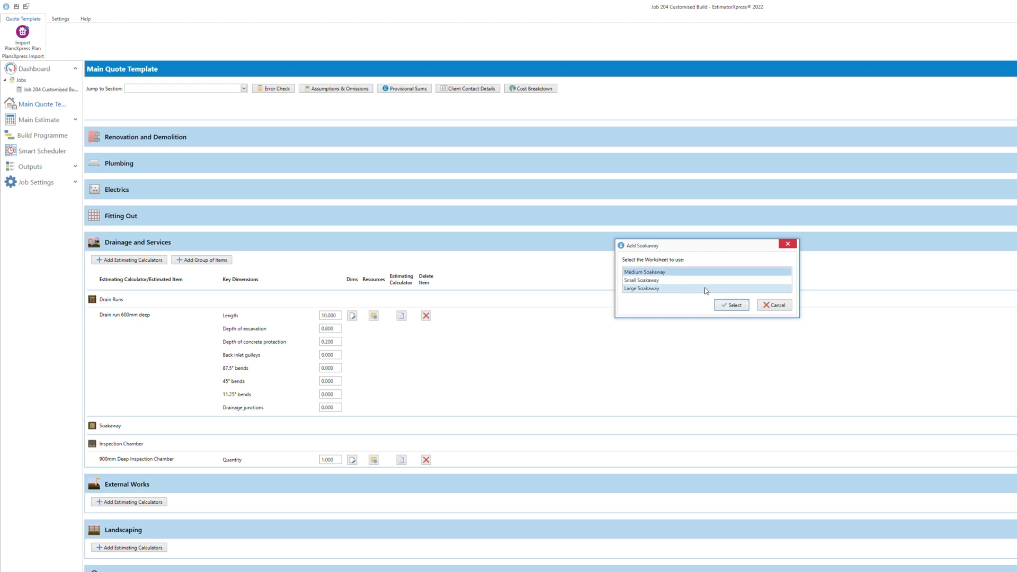
click(732, 305)
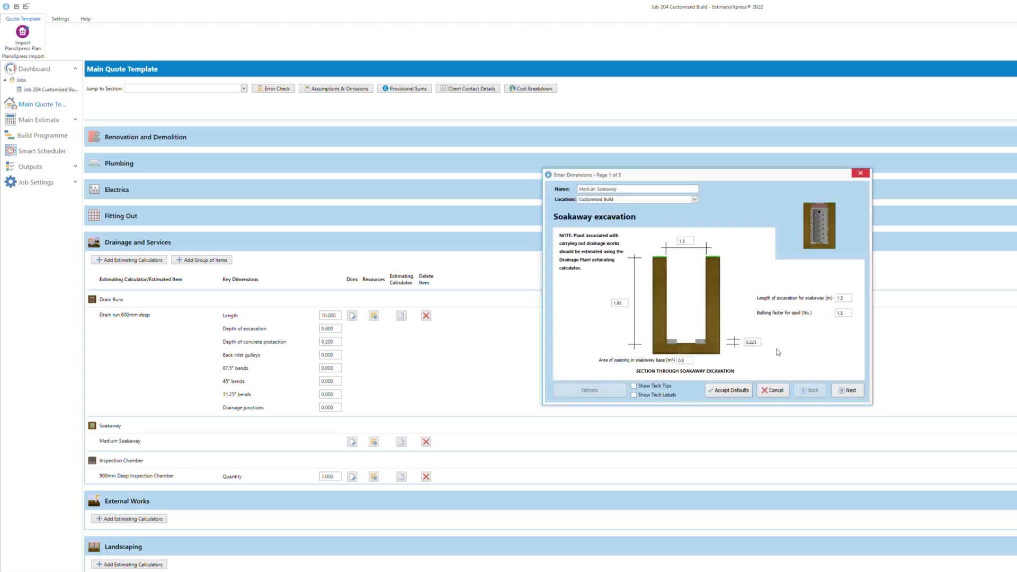
click(848, 390)
click(847, 391)
click(848, 391)
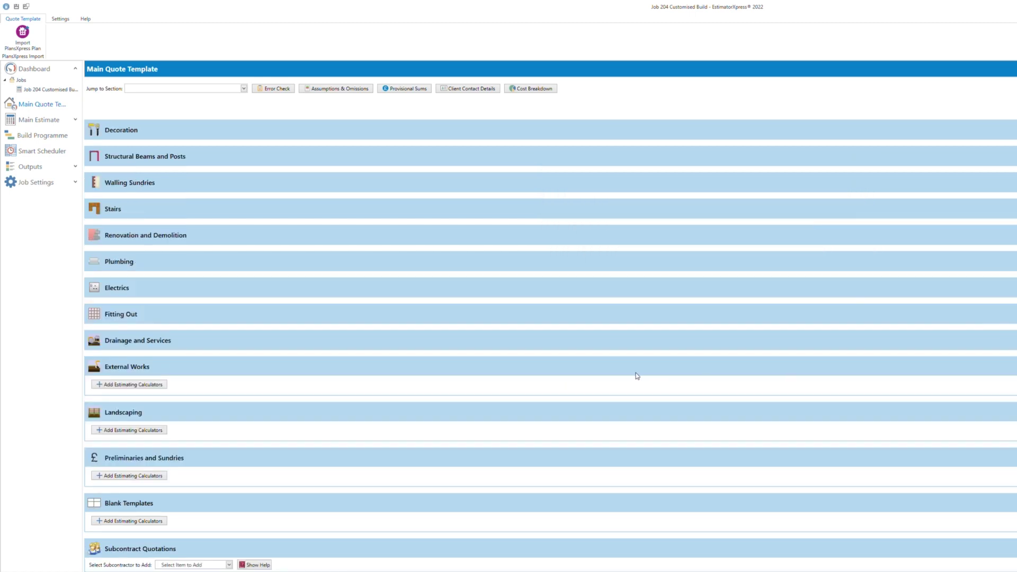
Step: Add a Site Strip calculator to External Works using the Typical Site Strip using a mini digger template
click(152, 384)
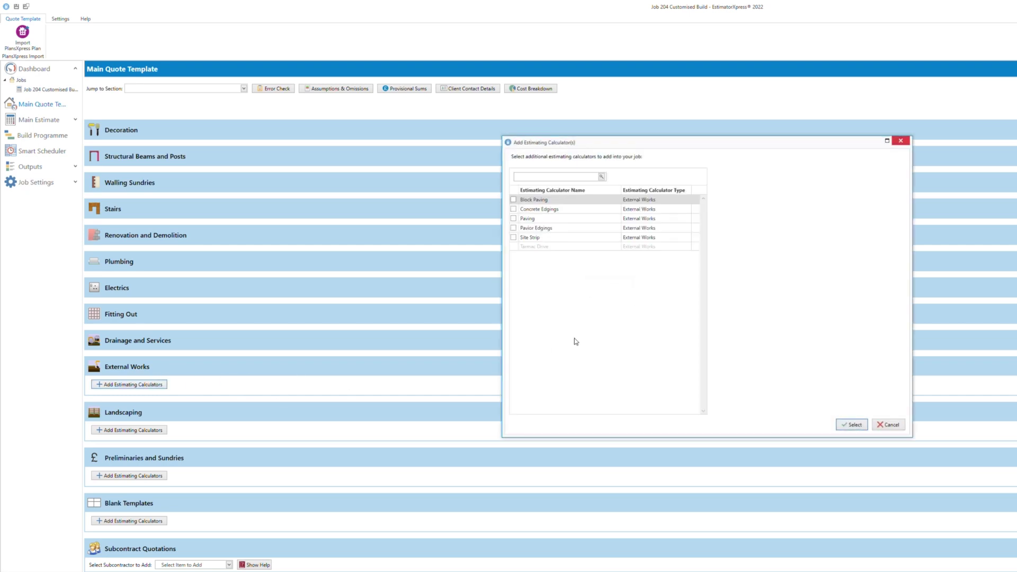
click(529, 238)
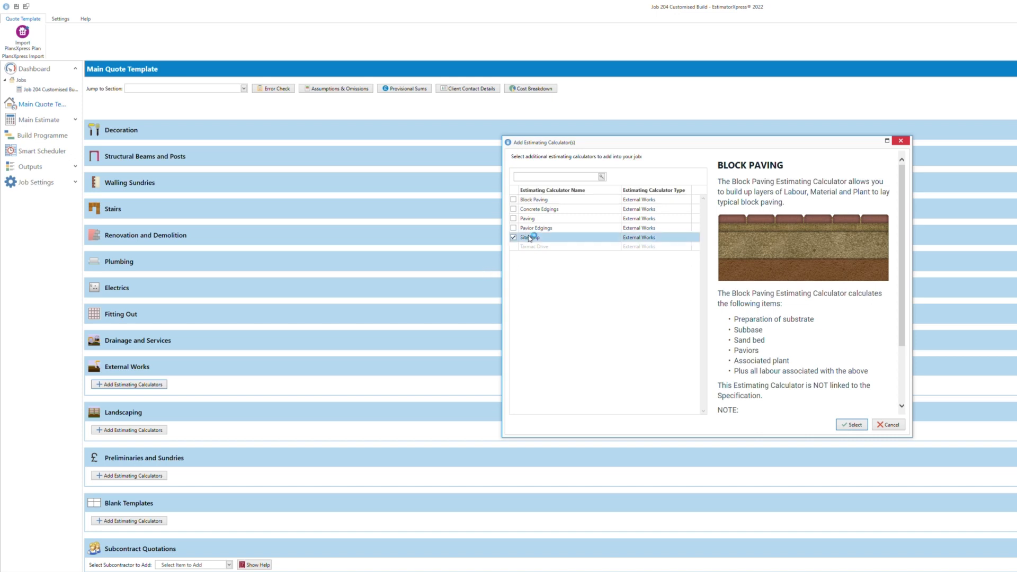
click(847, 425)
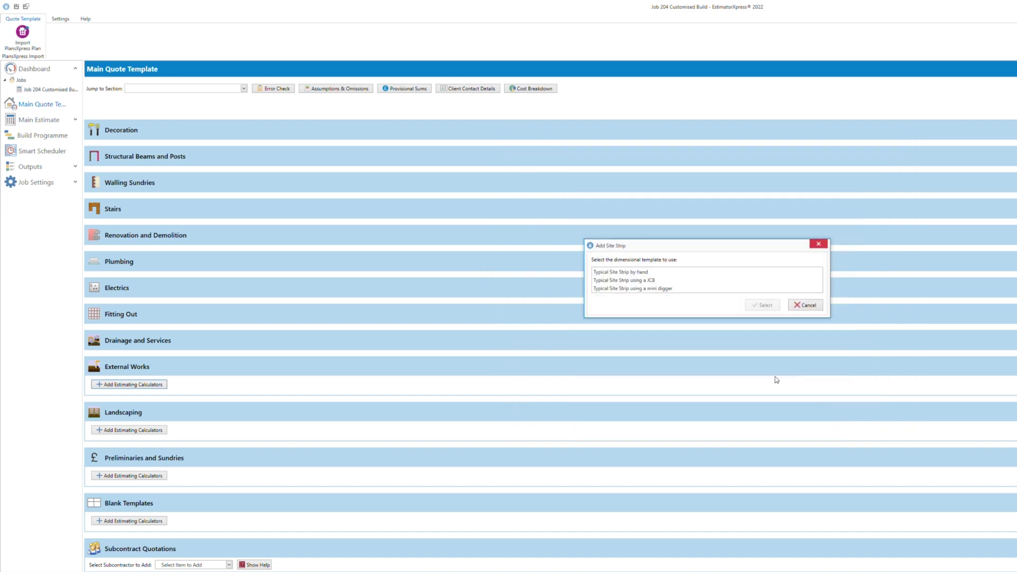
click(654, 289)
double_click(655, 289)
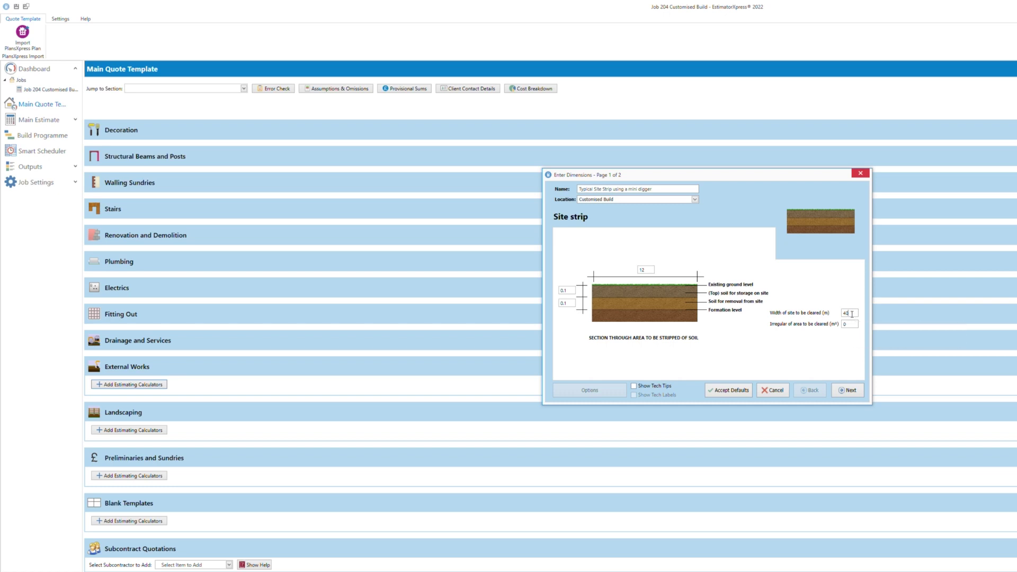
Step: Set the width of site to be cleared to 10 m, accept the remaining site strip defaults and mark External Works as completed
key(BackSpace)
text(10)
click(847, 390)
click(848, 391)
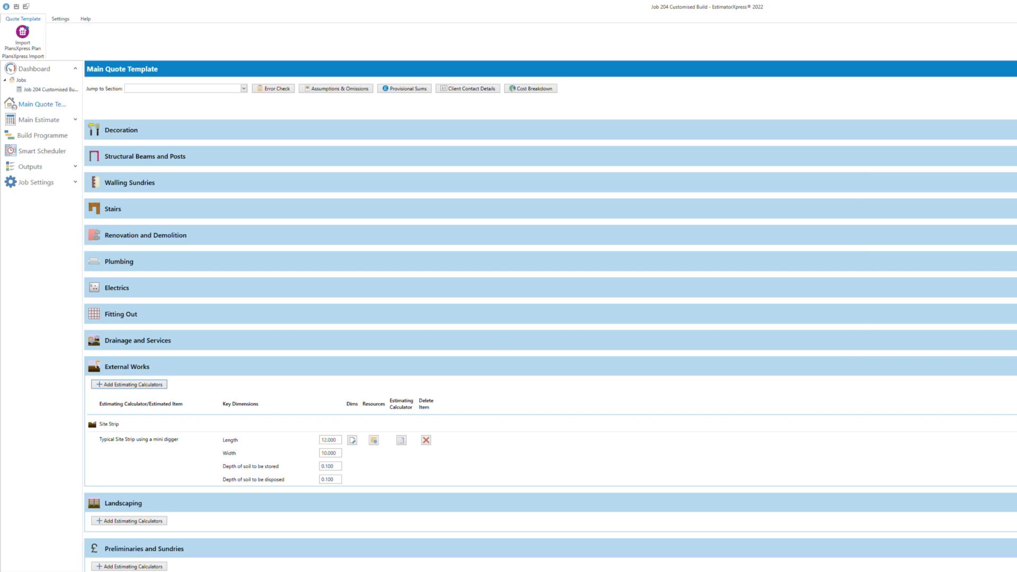
click(127, 367)
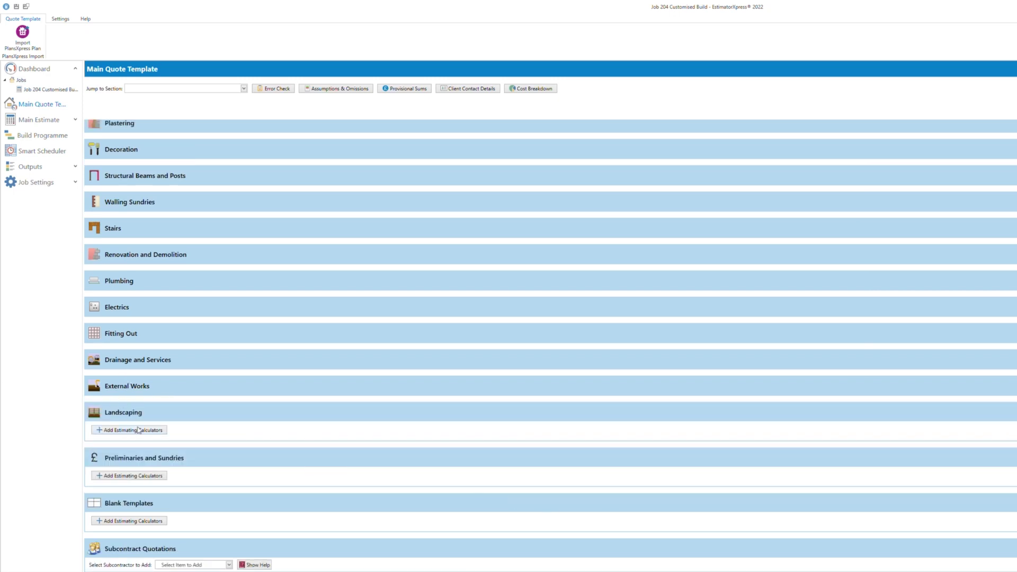
Step: Mark Landscaping as completed and add Site Mix Concrete, Cleaning, Scaffolding, Site Establishment, Sundry Plant, Travel Costs and Roofing Sundries calculators to Preliminaries and Sundries
click(124, 413)
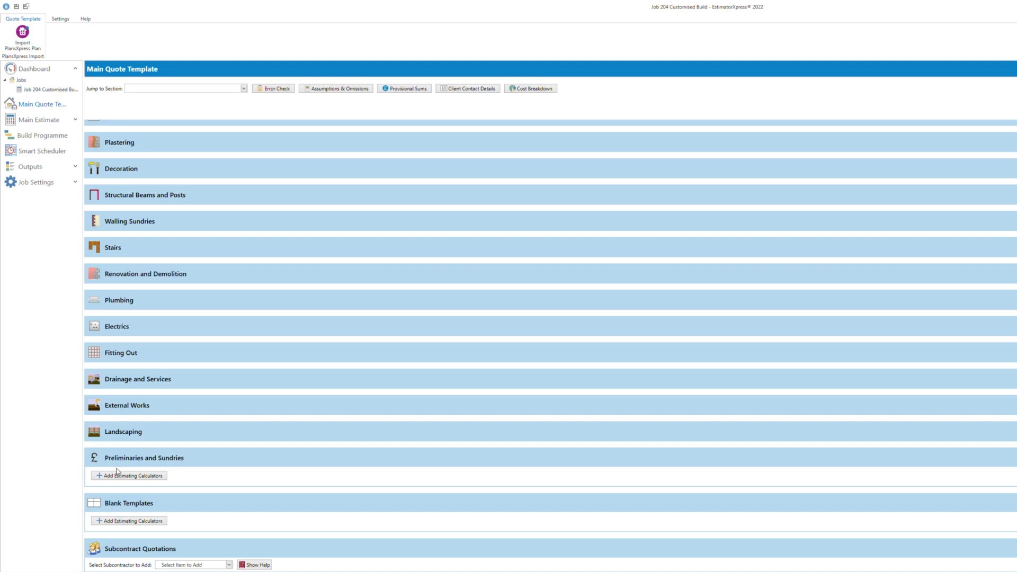
click(153, 477)
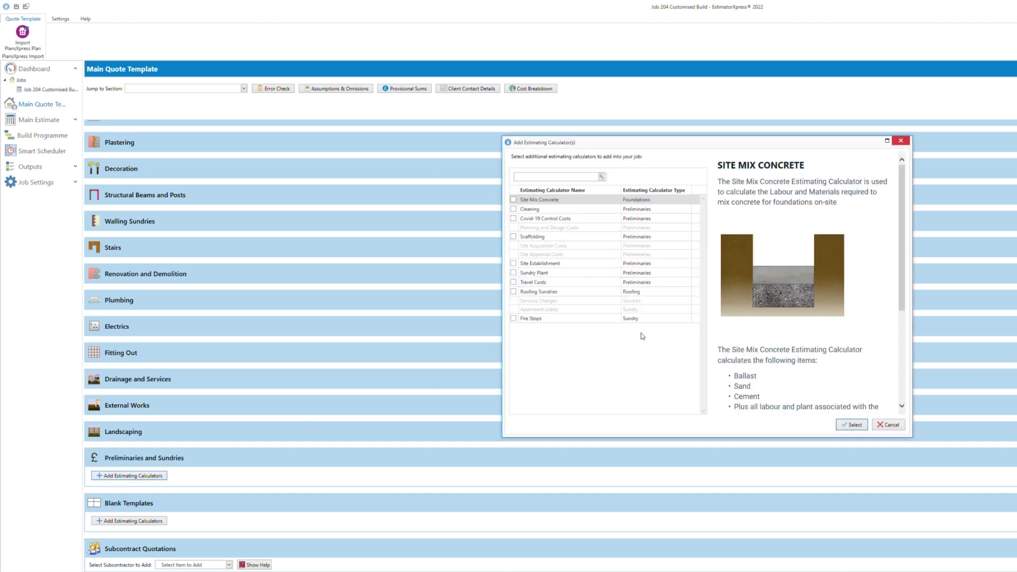
click(513, 200)
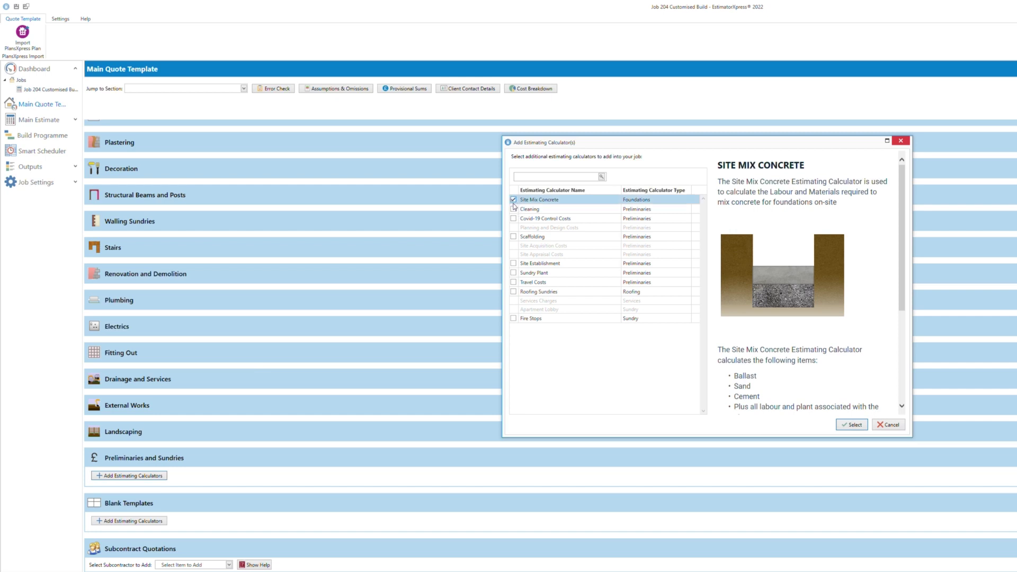
click(513, 209)
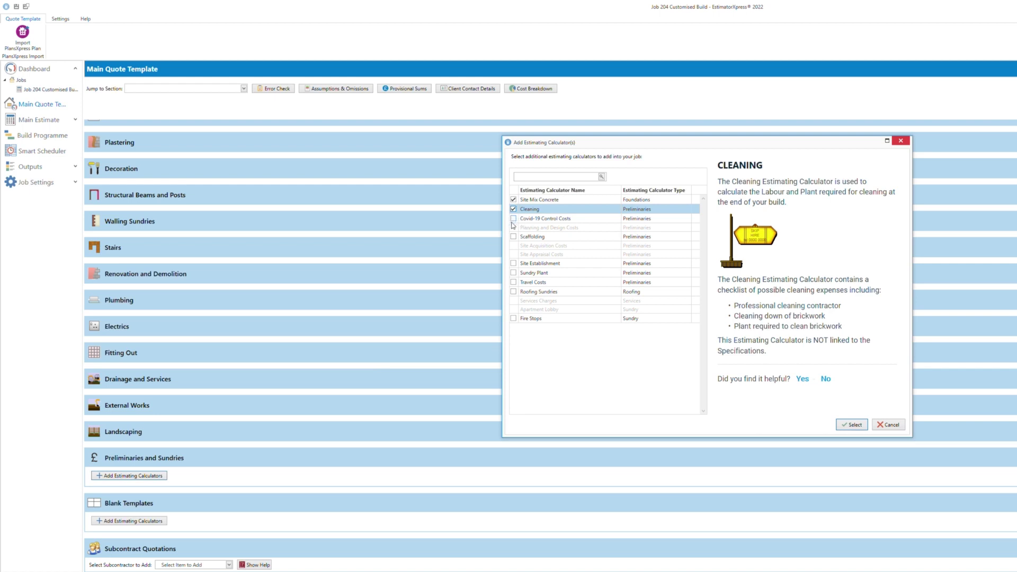
click(513, 237)
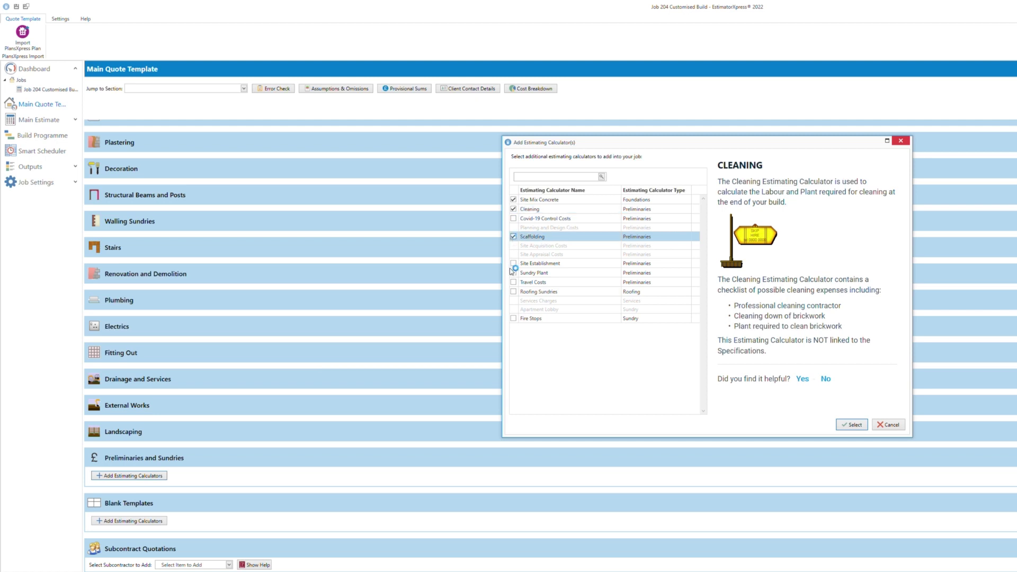
click(513, 263)
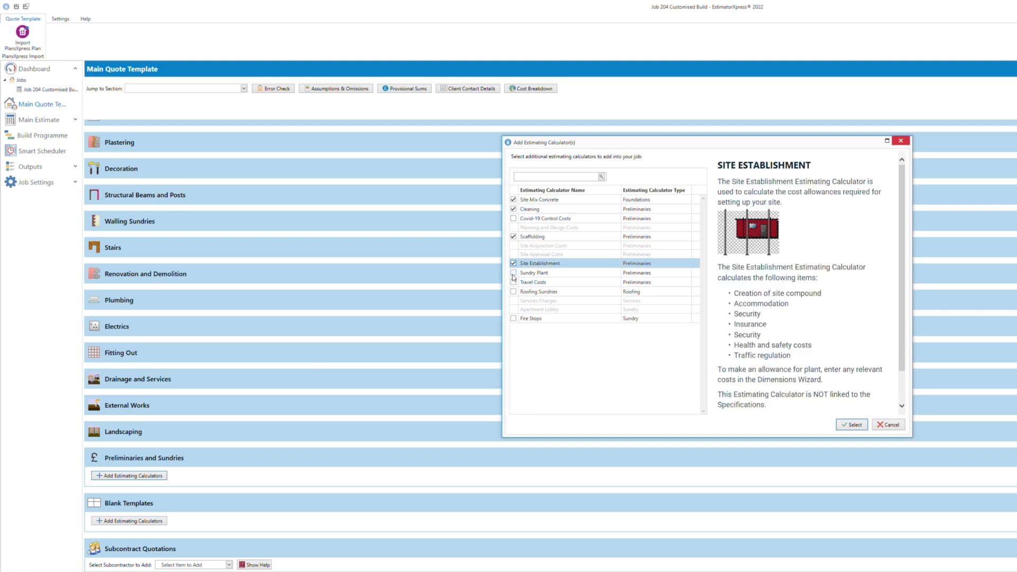
click(513, 273)
click(513, 282)
click(513, 291)
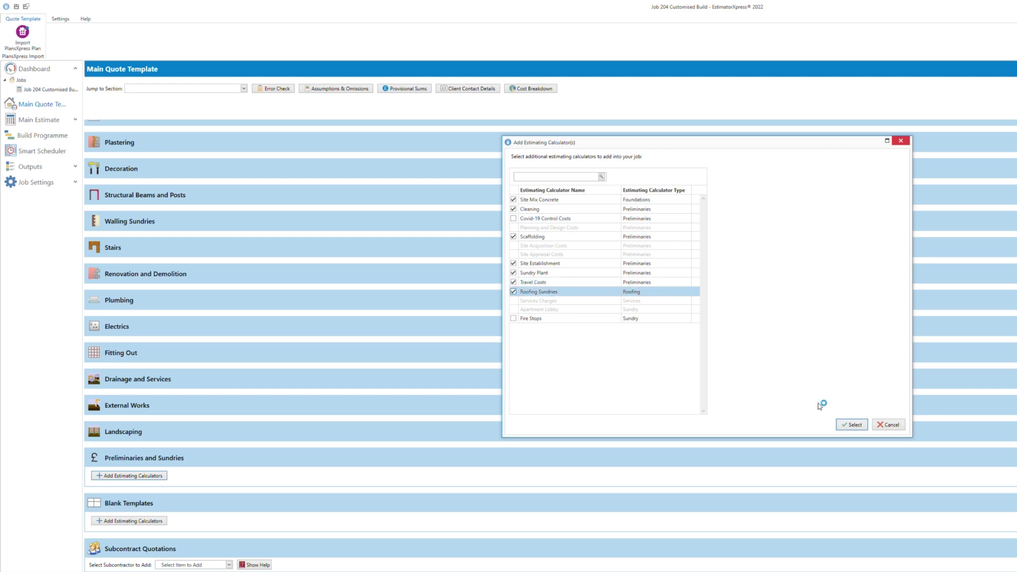
click(850, 424)
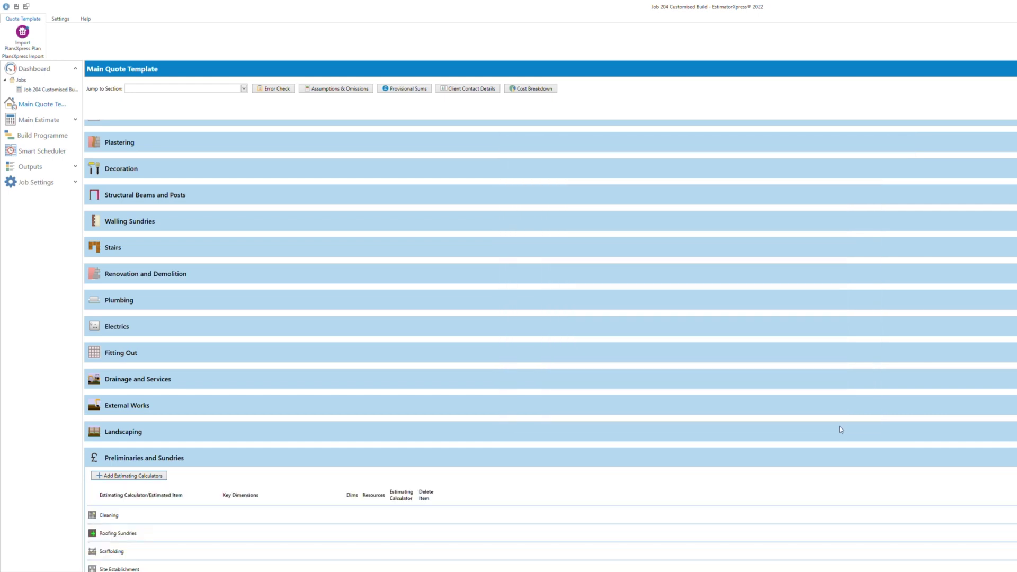
Step: Add a Cleaning worksheet using the Large House Cleaning Costs template and accept its default values
scroll(710, 461, down, 3)
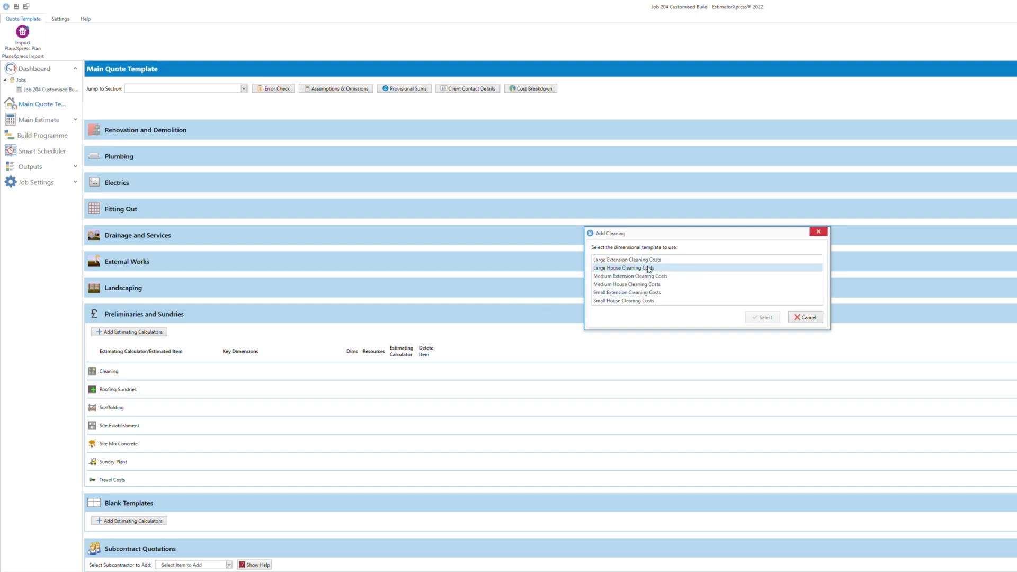
click(650, 273)
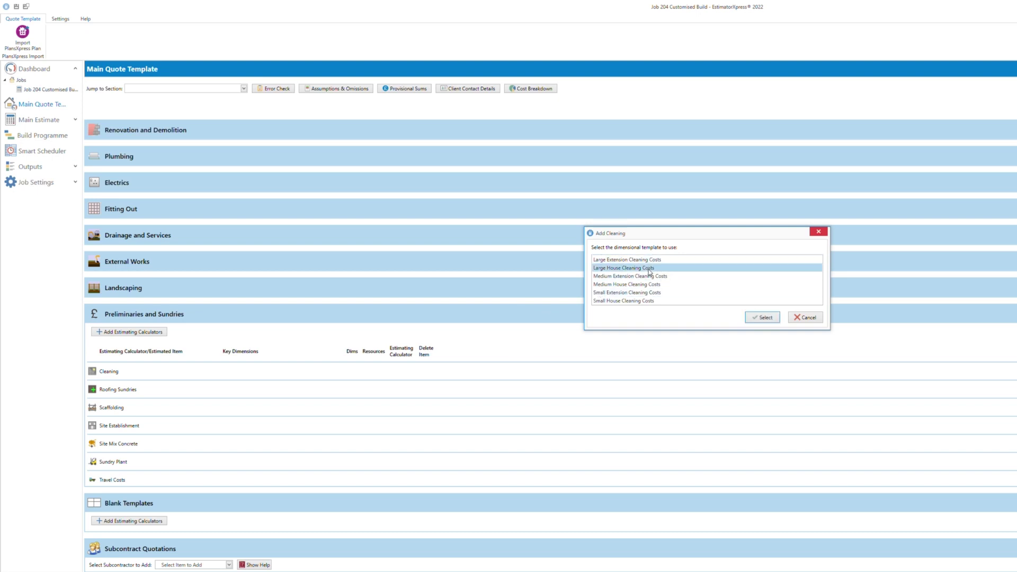
click(763, 318)
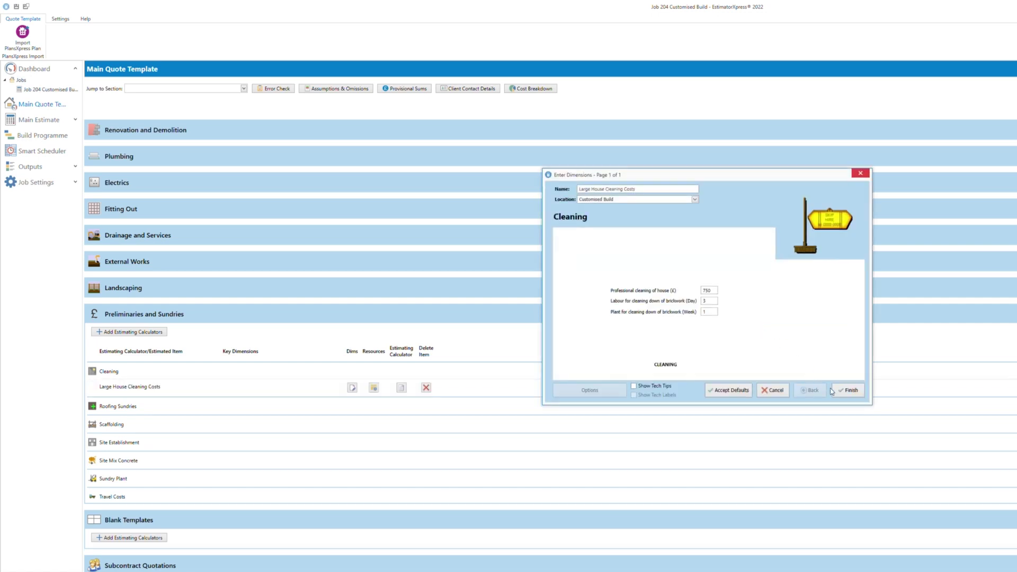
click(846, 390)
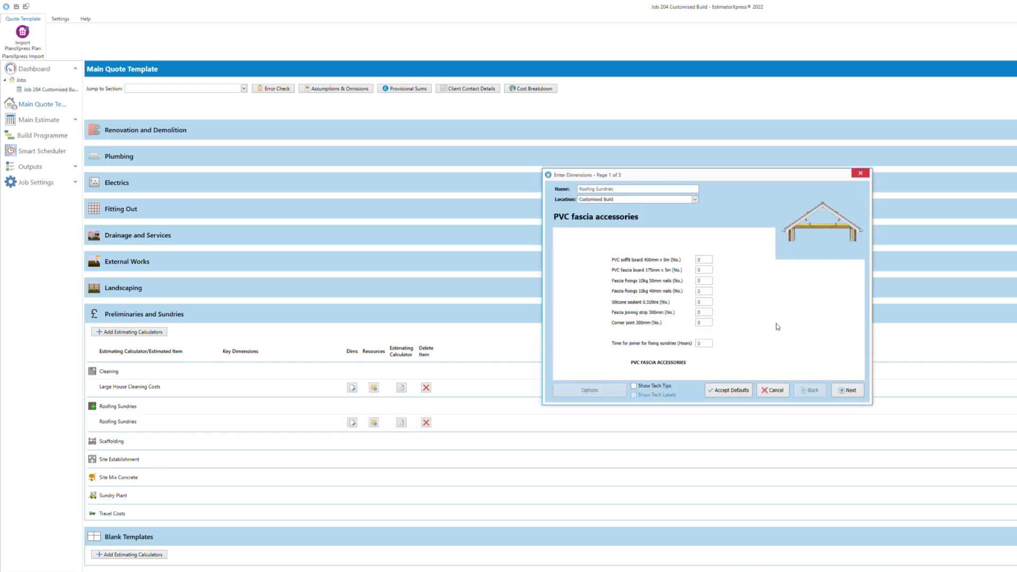
Step: In the Roofing Sundries worksheet, set the silicone sealant and fascia joining strip quantities to 8 each
click(709, 302)
key(BackSpace)
text(8)
click(702, 313)
key(BackSpace)
text(8)
Step: Complete the PVC fascia accessories with 6 soffit boards, 2 packs of 10kg 50mm nail fixings and 4 hours of joiner time
click(704, 260)
key(BackSpace)
text(6)
click(708, 268)
click(699, 282)
key(BackSpace)
text(2)
click(704, 345)
key(super+i)
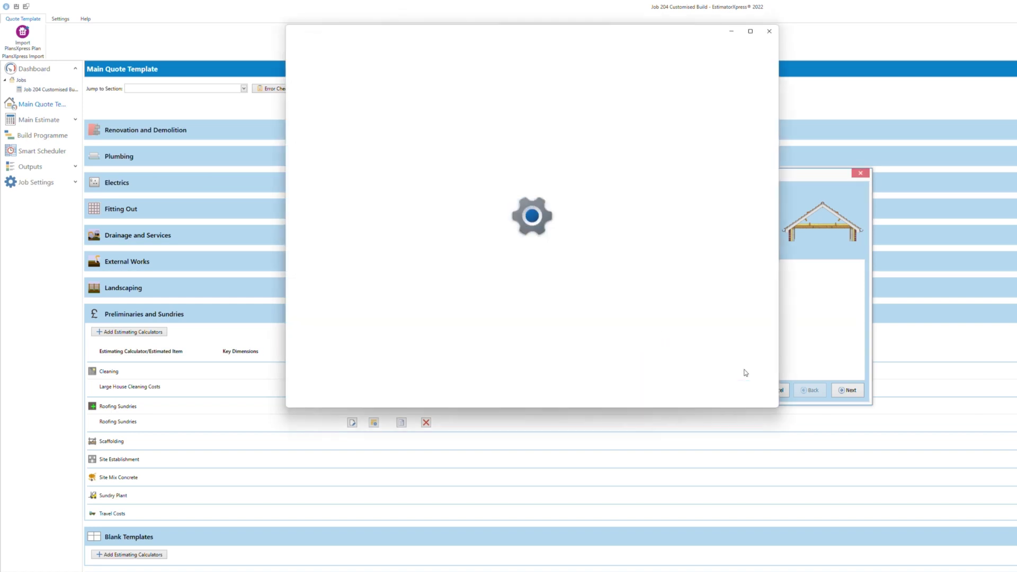
click(770, 31)
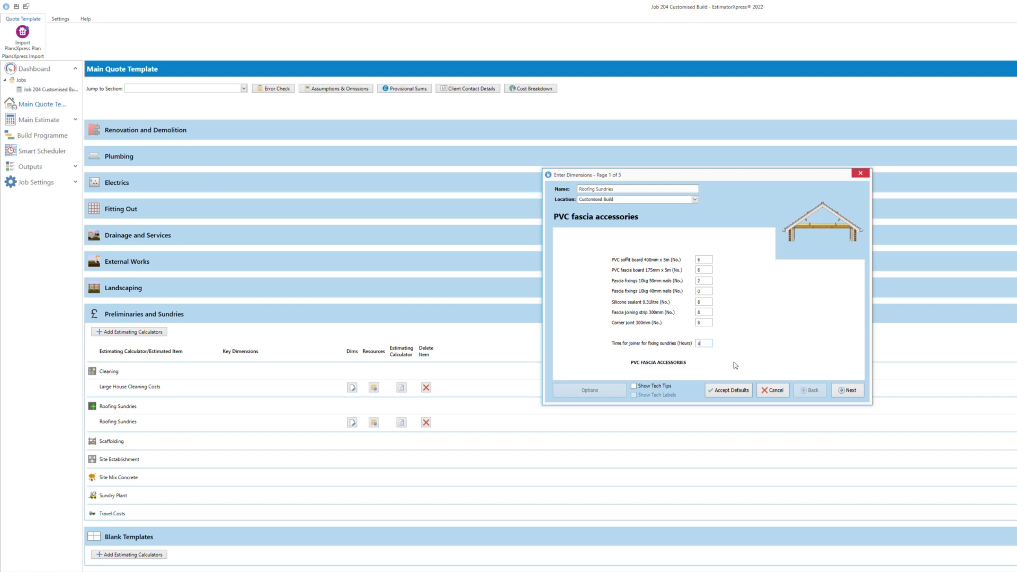
click(849, 391)
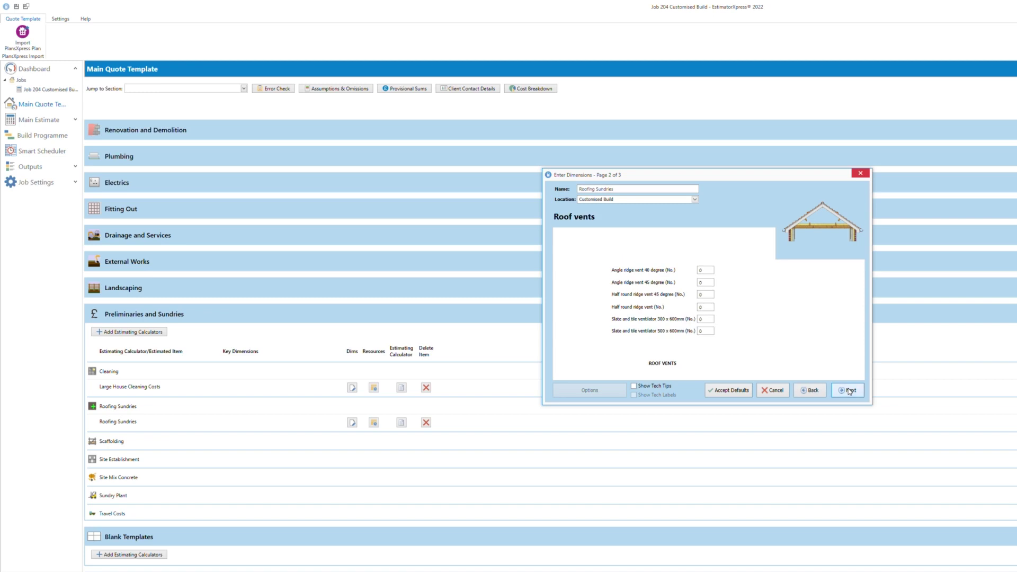
Step: Keep the roof vent defaults, set 2 Code 4 3m x 600mm lead flashings with 10 hours' fixing time, and finish the Roofing Sundries worksheet
click(849, 391)
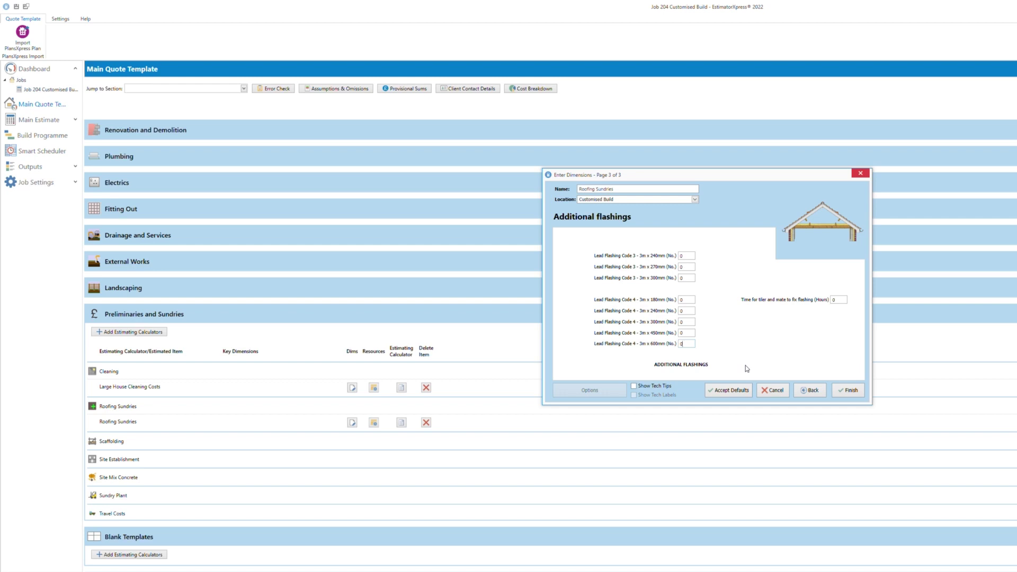
key(BackSpace)
text(2)
click(835, 303)
key(BackSpace)
text(10)
click(840, 395)
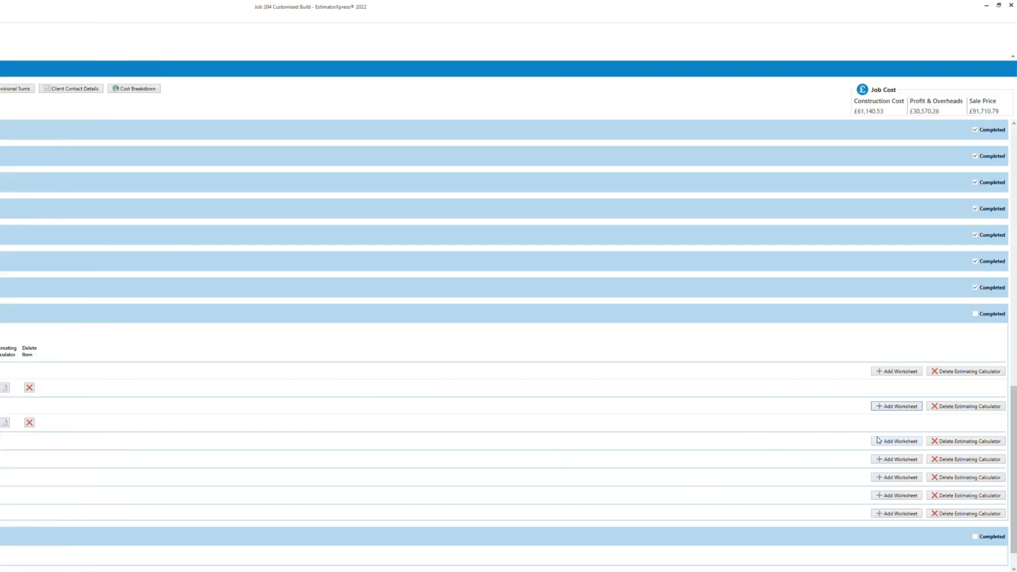
Step: Add a Scaffolding worksheet using the Typical large house scaffolding template with its default scaffolding details
click(879, 441)
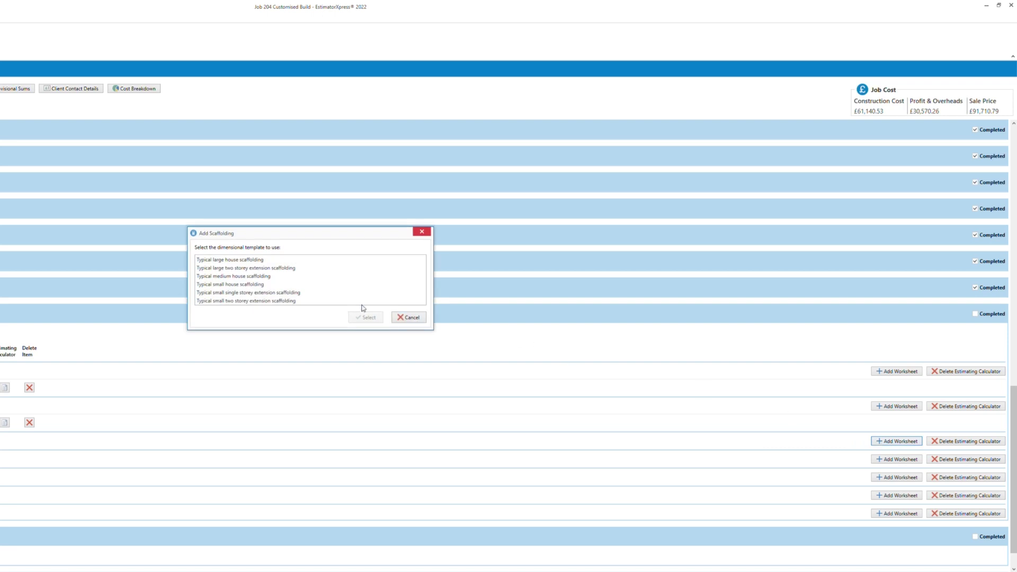
click(278, 260)
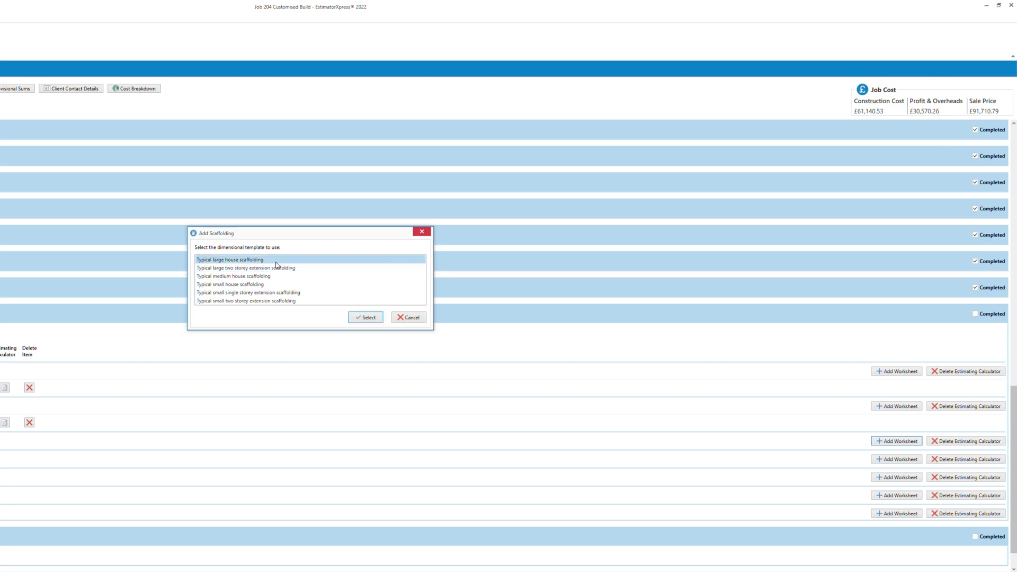
click(374, 320)
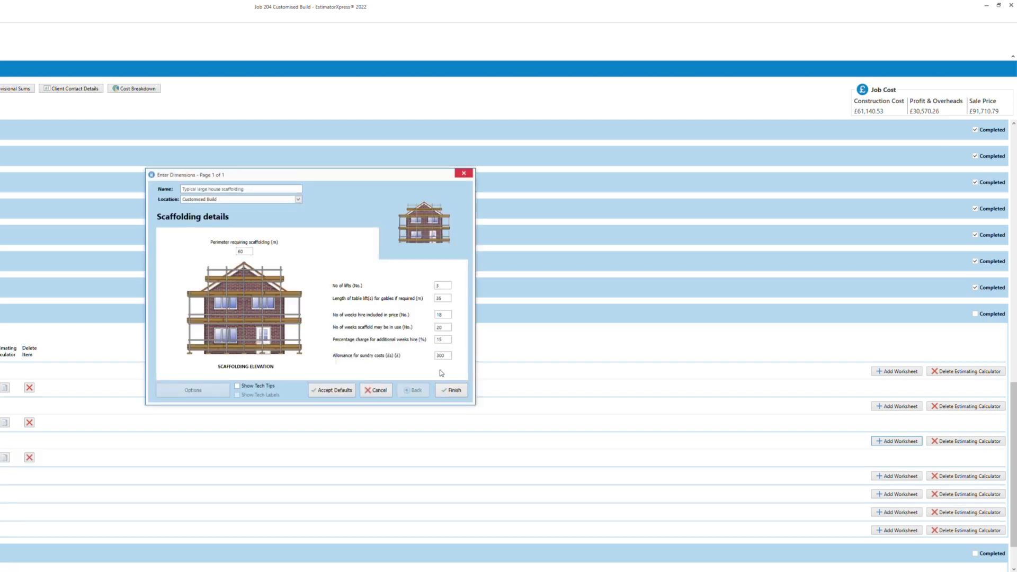
click(447, 392)
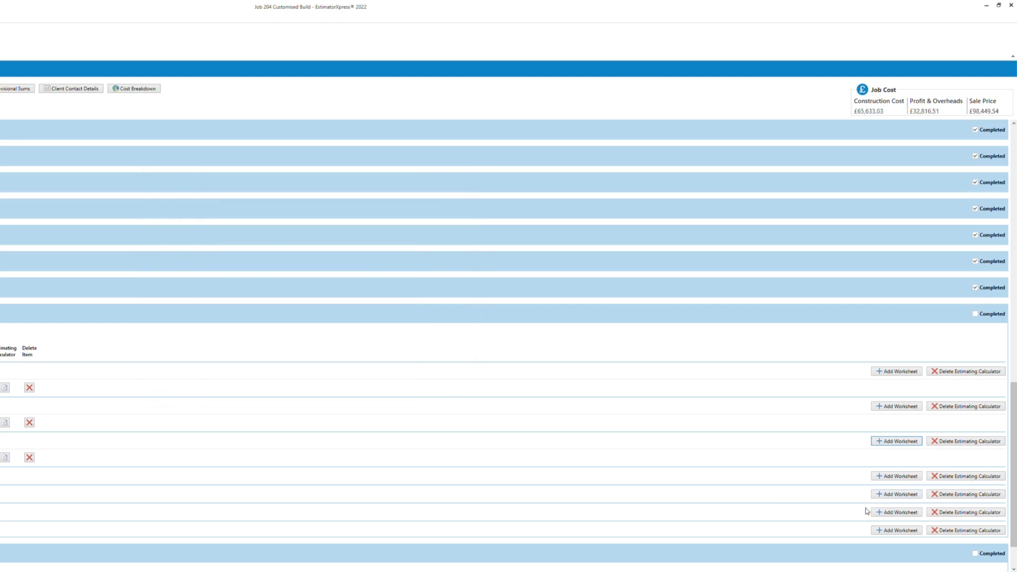
Step: Add a Site Establishment worksheet using the Site Establishment for large house template, keeping the default values on all pages
click(895, 477)
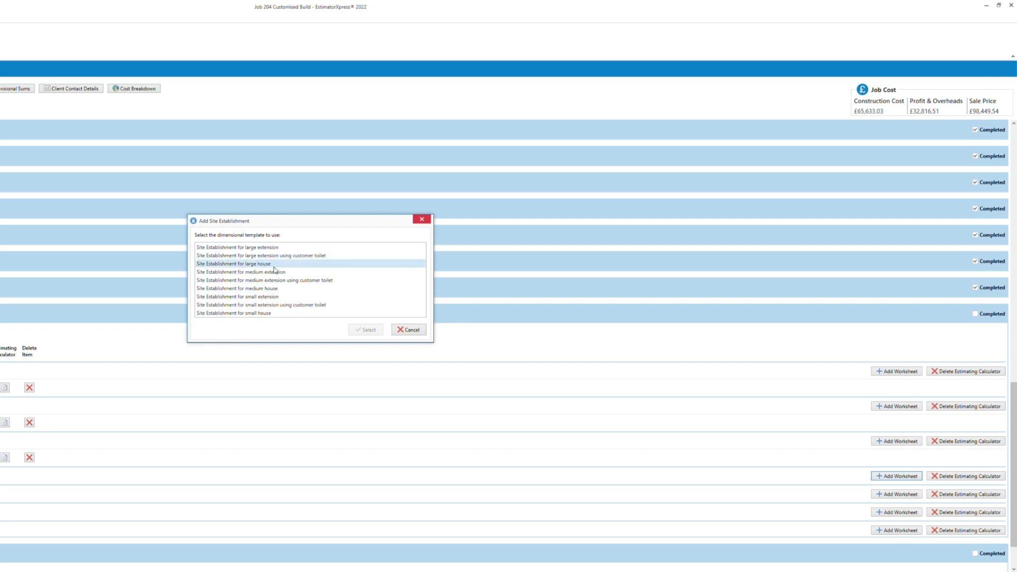
click(274, 265)
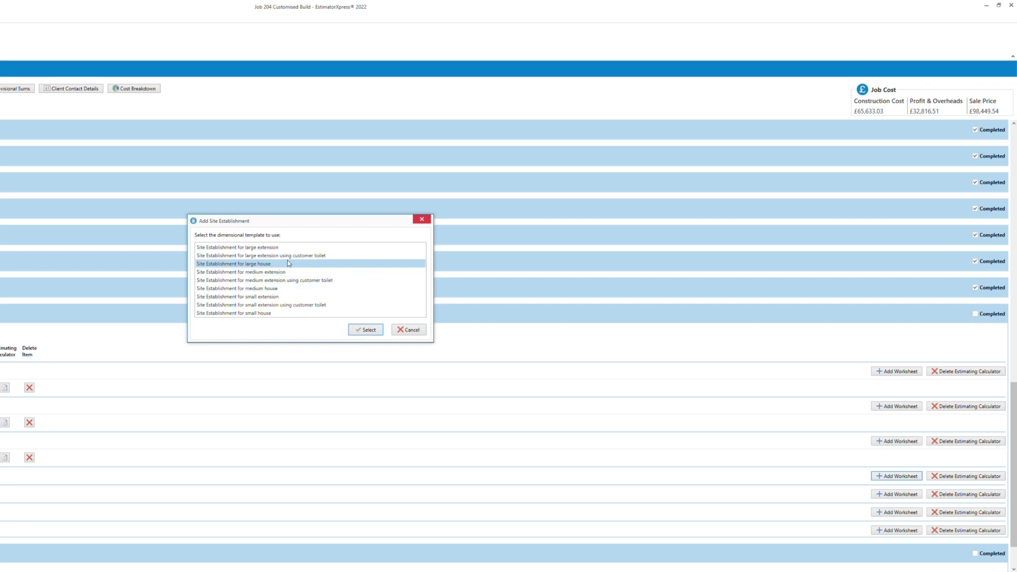
click(364, 329)
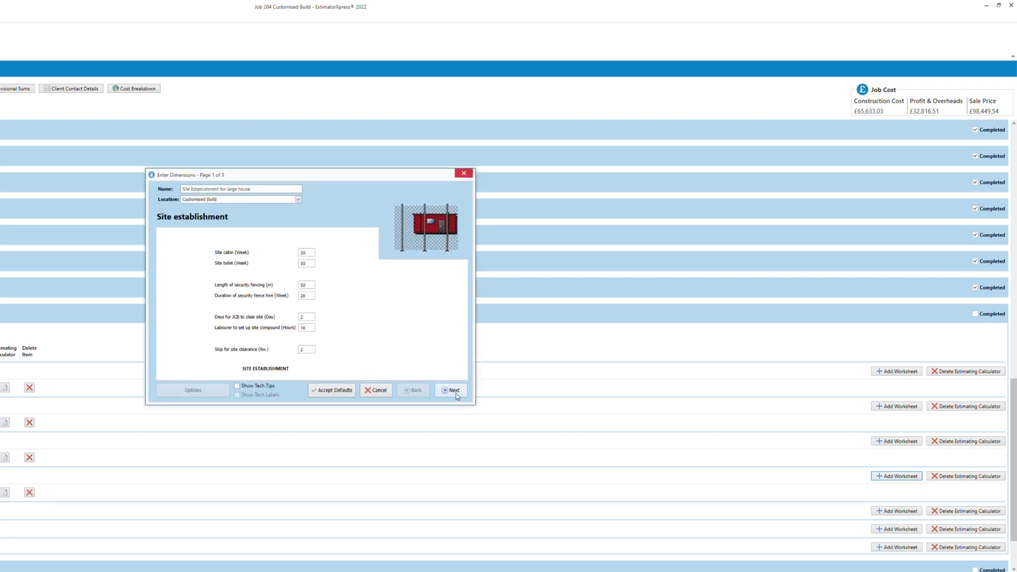
click(454, 392)
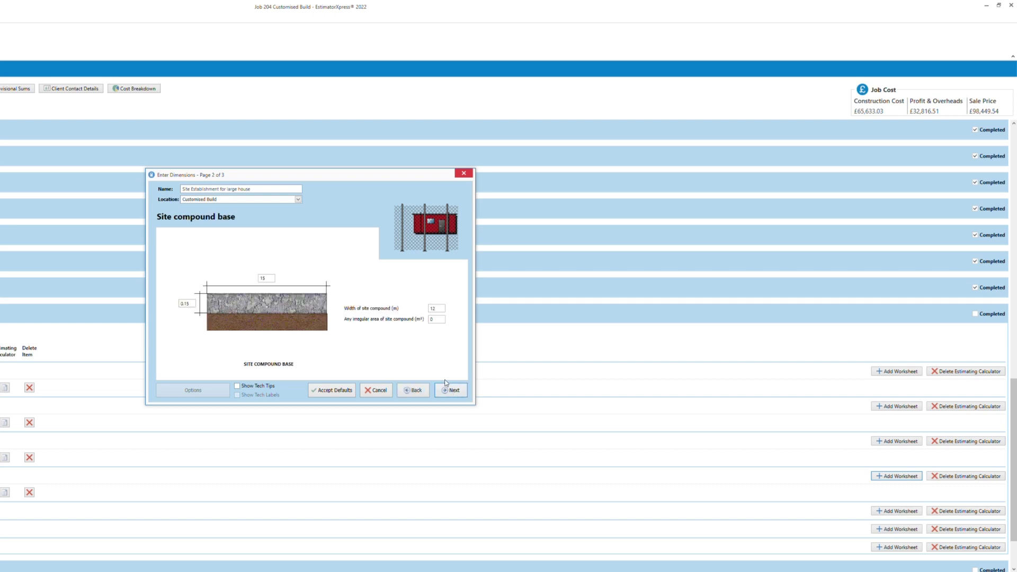
click(451, 390)
click(450, 390)
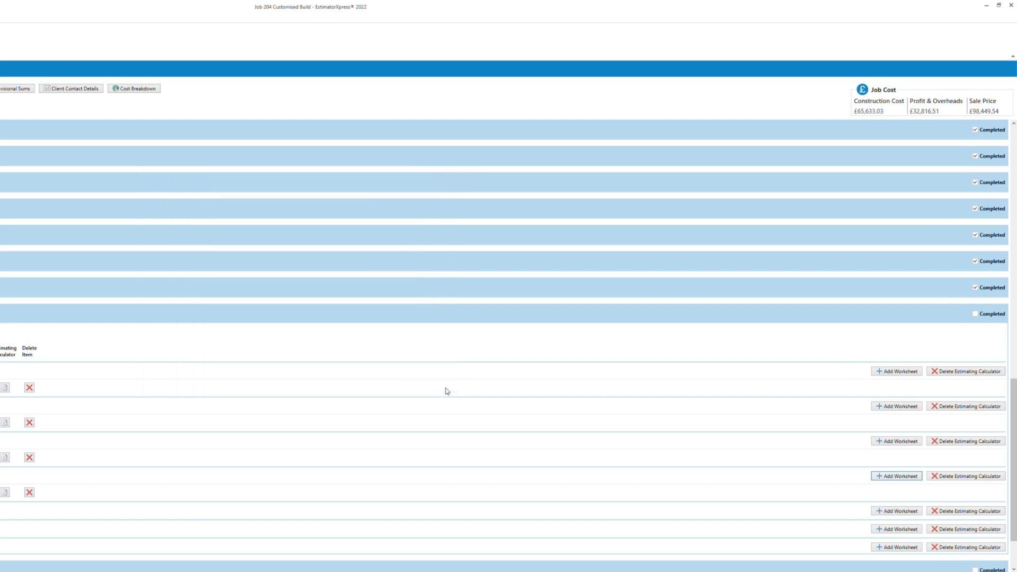
Step: Add a Site Mix Concrete worksheet and accept its default concrete volume, materials and time allowances
scroll(823, 447, down, 1)
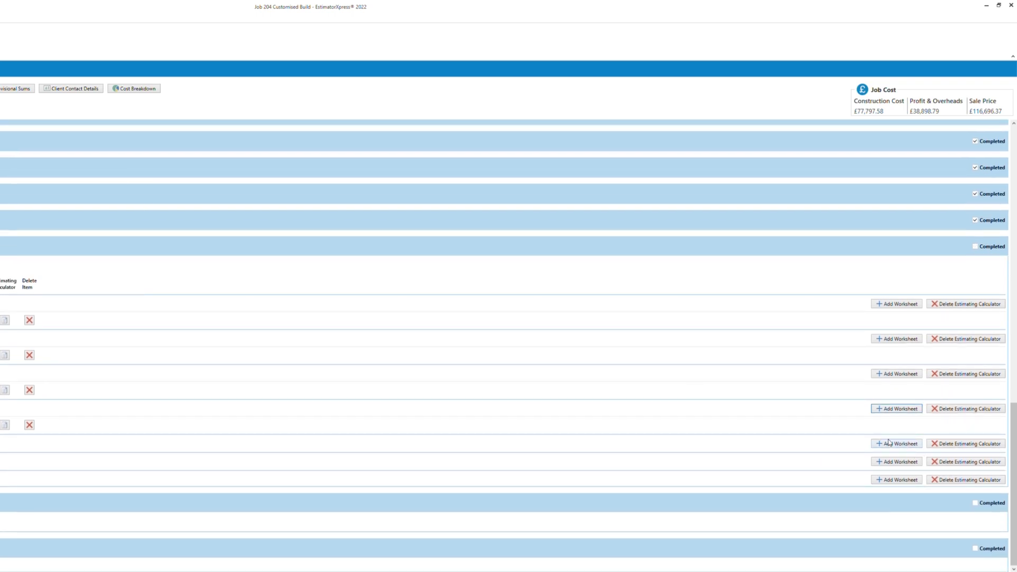
click(889, 444)
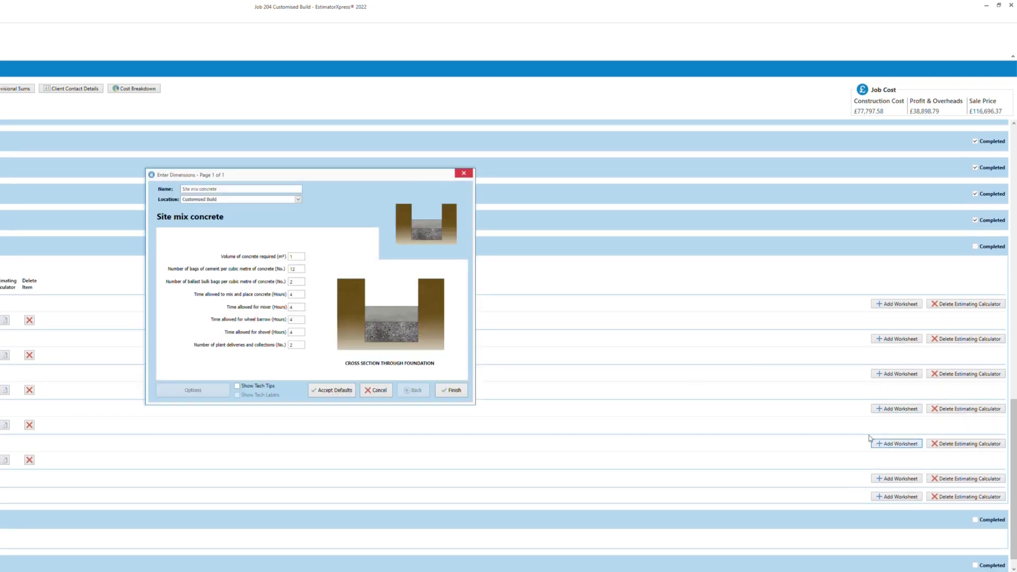
click(463, 391)
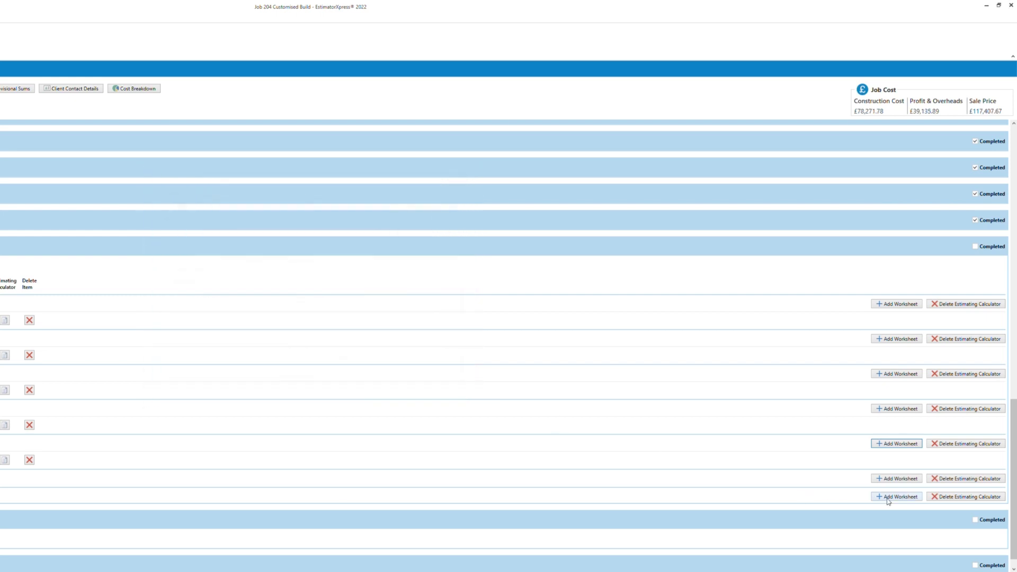
Step: Add a Sundry Plant worksheet using the Large House template, keeping the default values on all pages
click(886, 479)
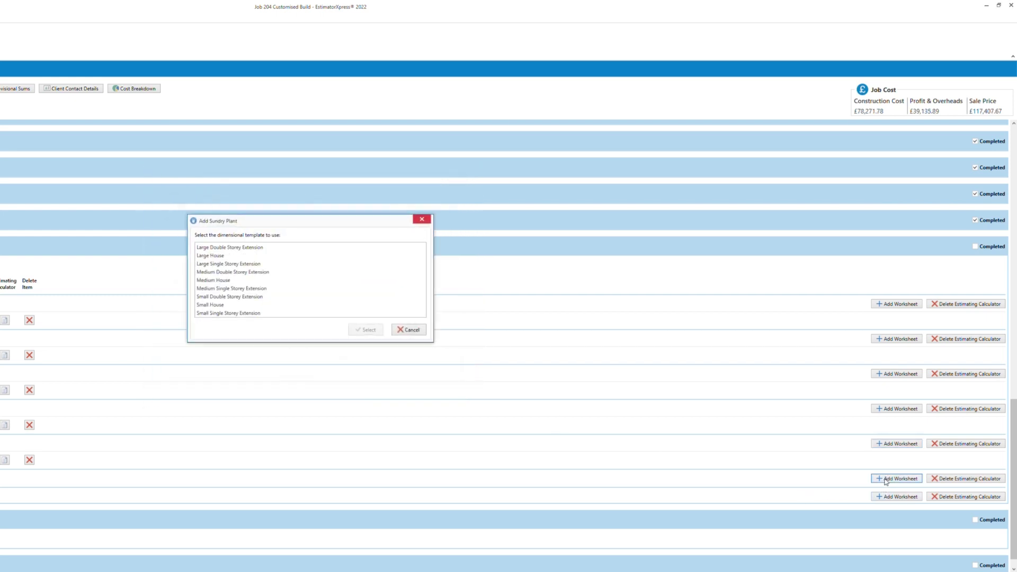
click(286, 258)
click(357, 332)
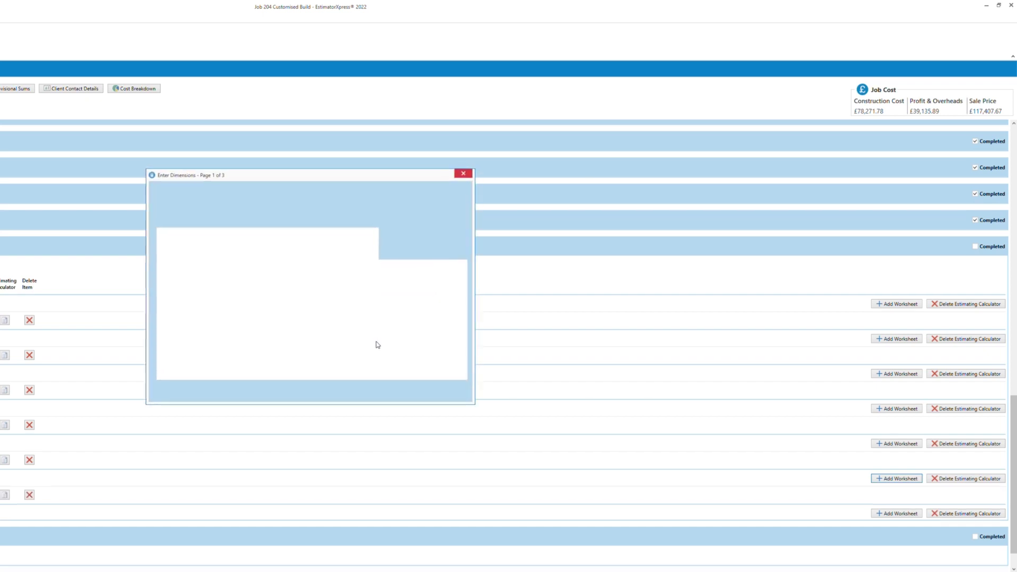
click(452, 390)
click(455, 391)
click(453, 390)
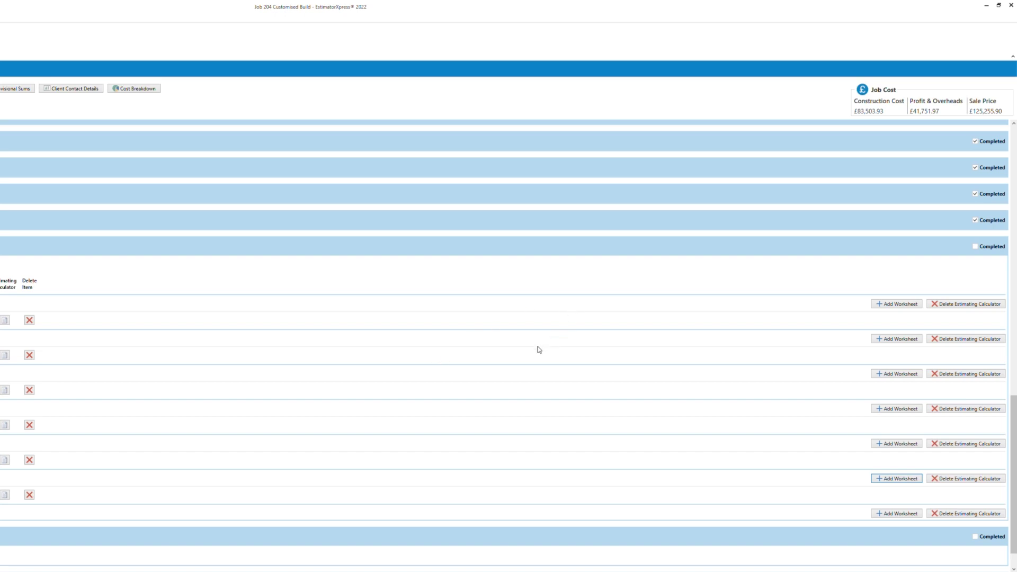
Step: Add a Travel Costs worksheet with 1000 miles for the large van, keeping the other defaults
scroll(511, 380, down, 1)
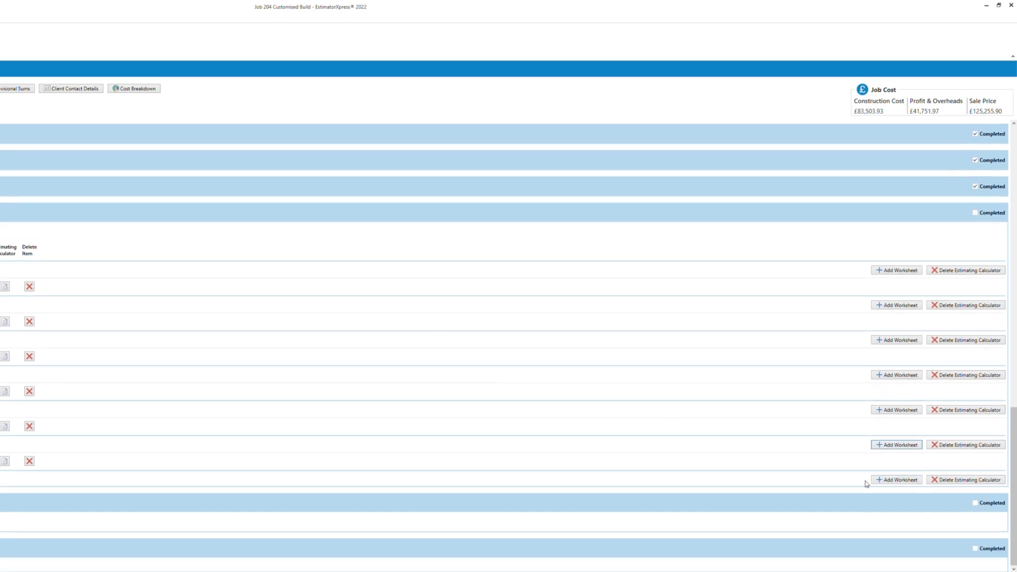
click(876, 480)
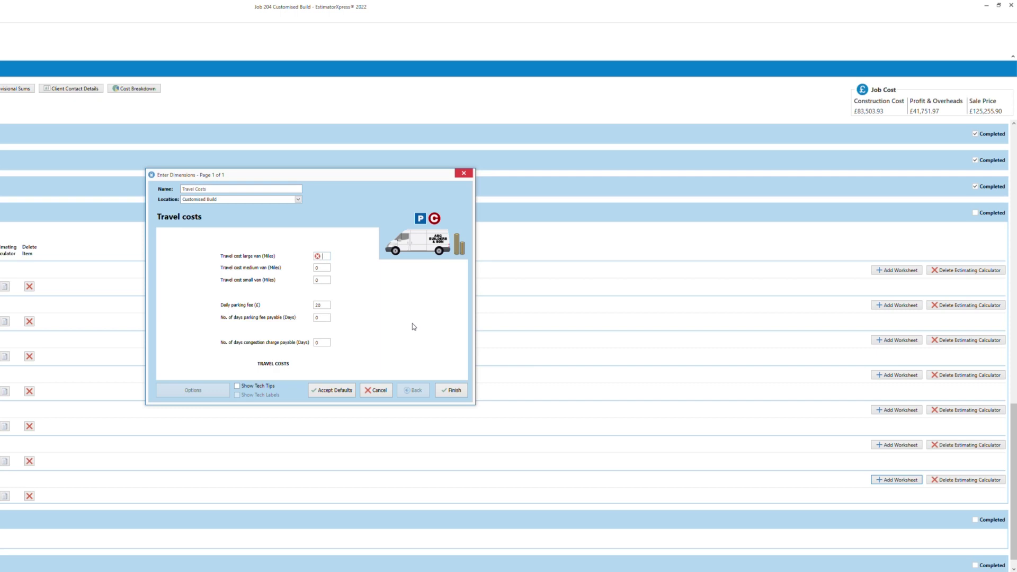
text(1000)
click(451, 389)
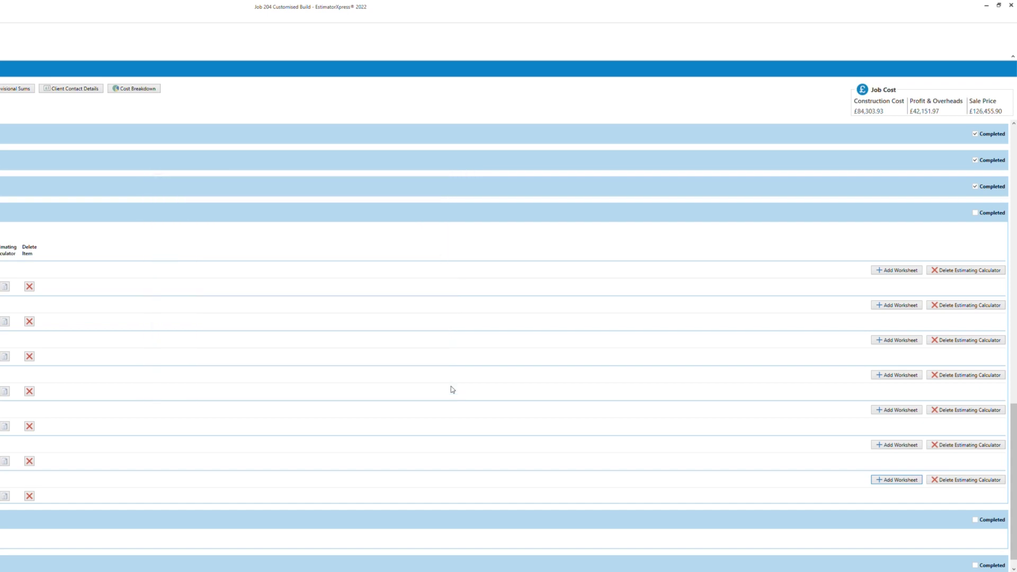
Step: Mark the preliminaries section and the two remaining sections after it as completed
click(974, 212)
click(975, 504)
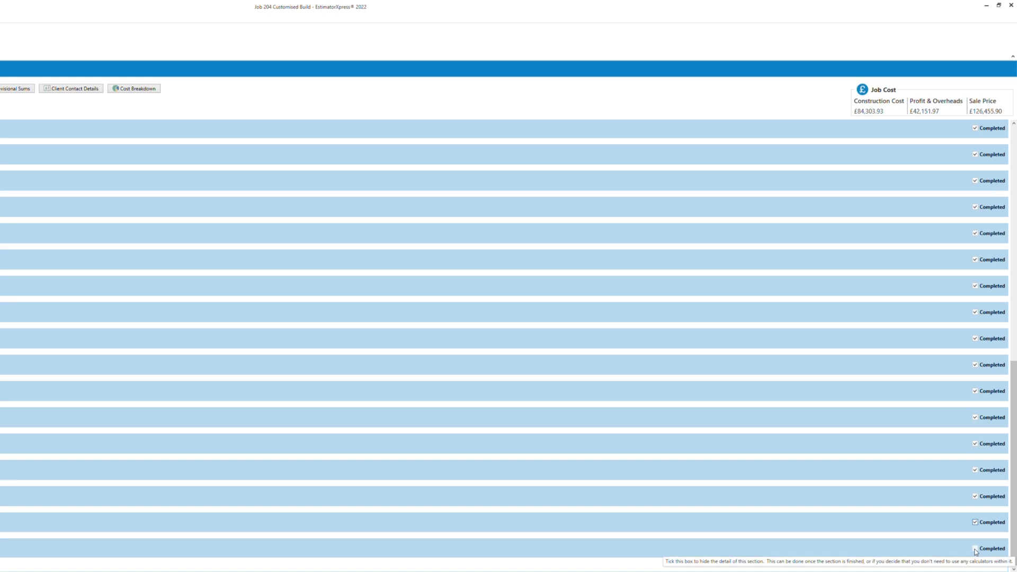
click(974, 549)
scroll(294, 246, up, 10)
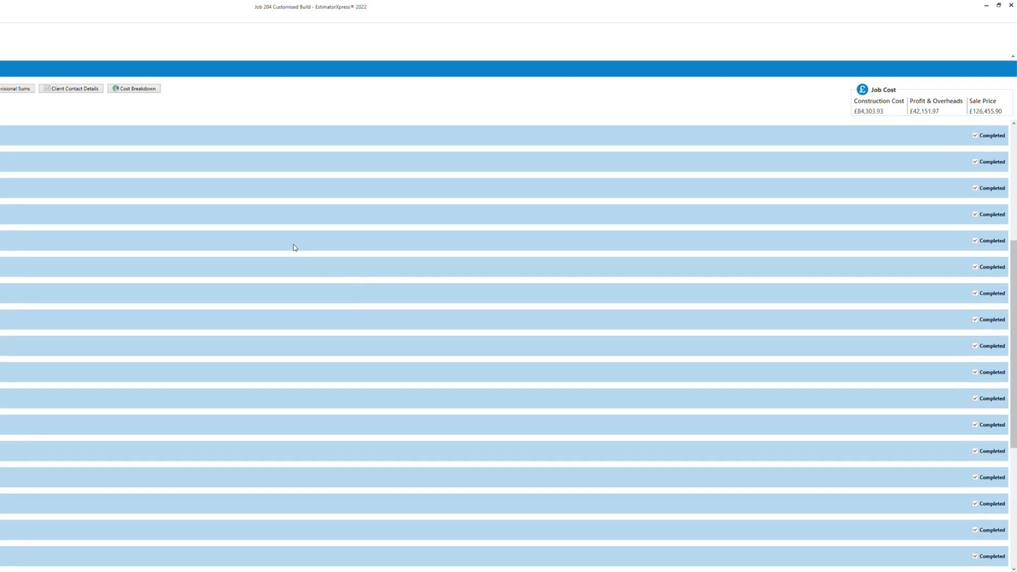
scroll(294, 243, up, 2)
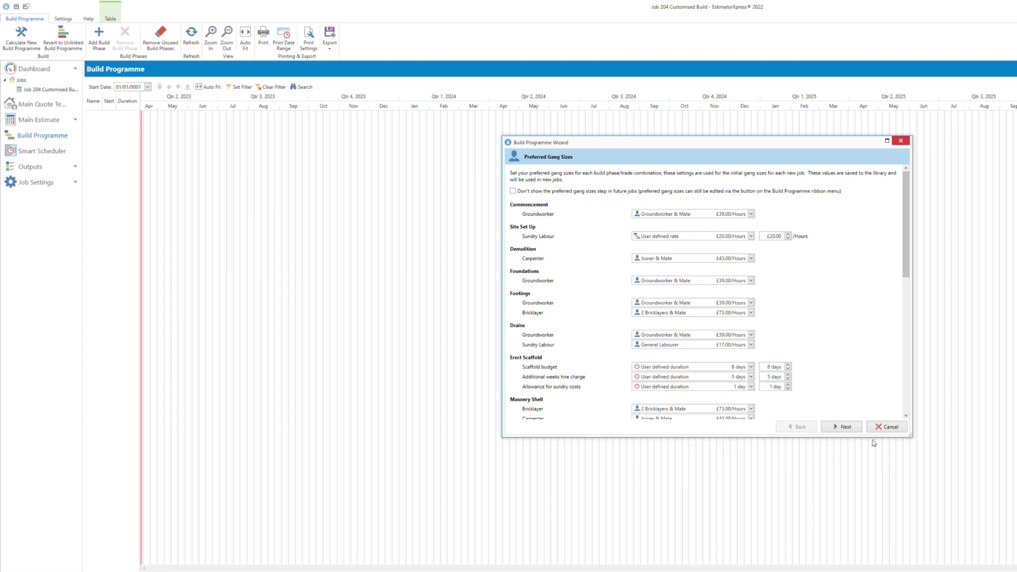
Step: Generate the build programme from the Typical Extension/Renovation template with the default gang sizes and durations, and review its timeline through to Cleaning
click(848, 429)
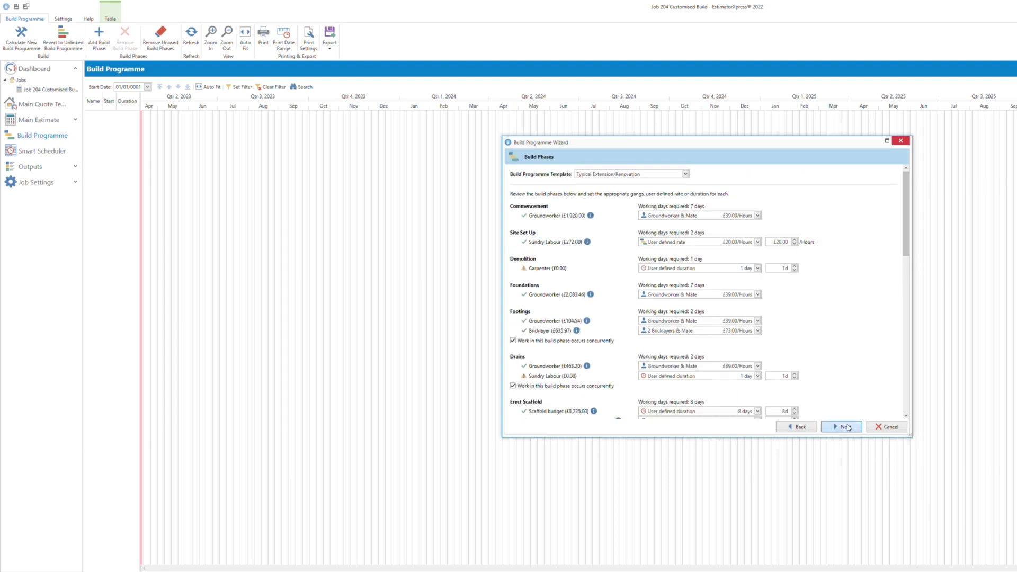
click(848, 428)
click(847, 427)
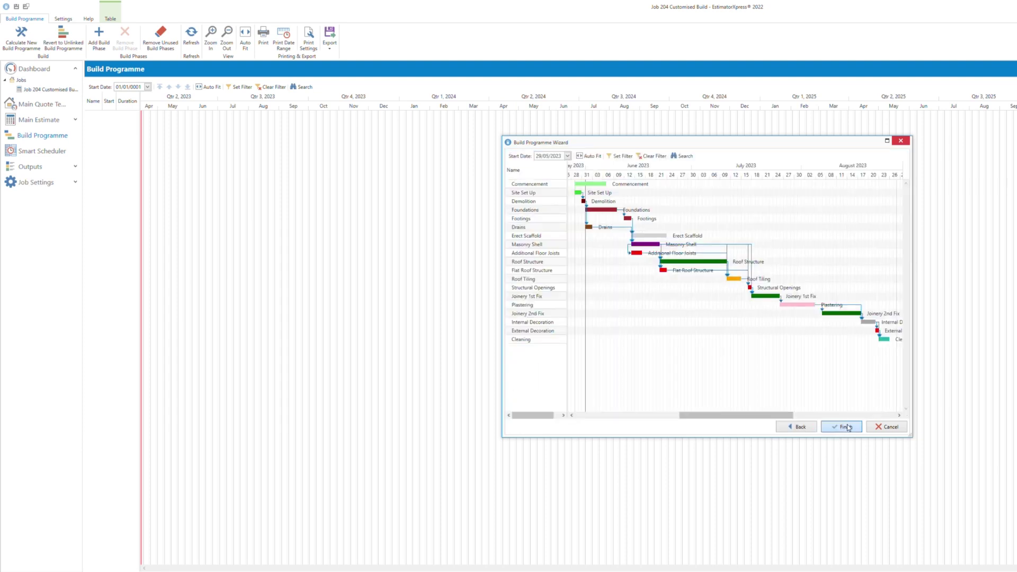
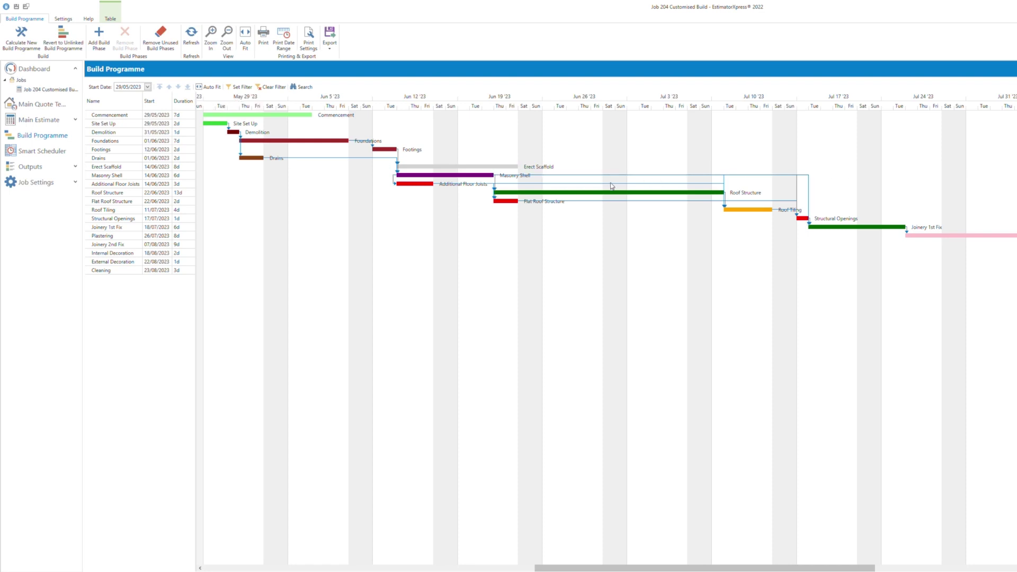
mouse_move(725, 567)
mouse_down()
mouse_move(668, 566)
mouse_move(724, 561)
mouse_up()
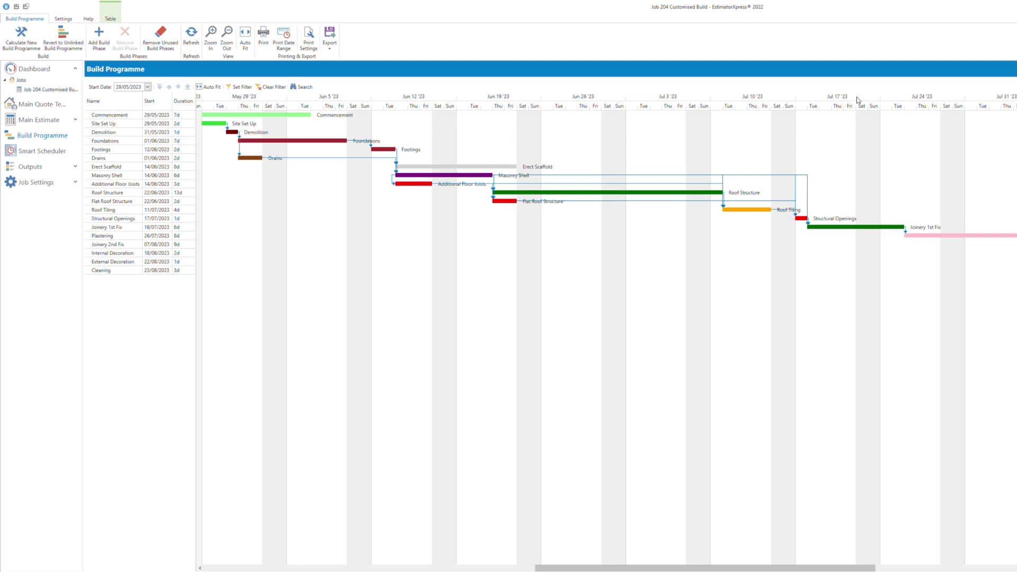
drag(866, 567, 980, 560)
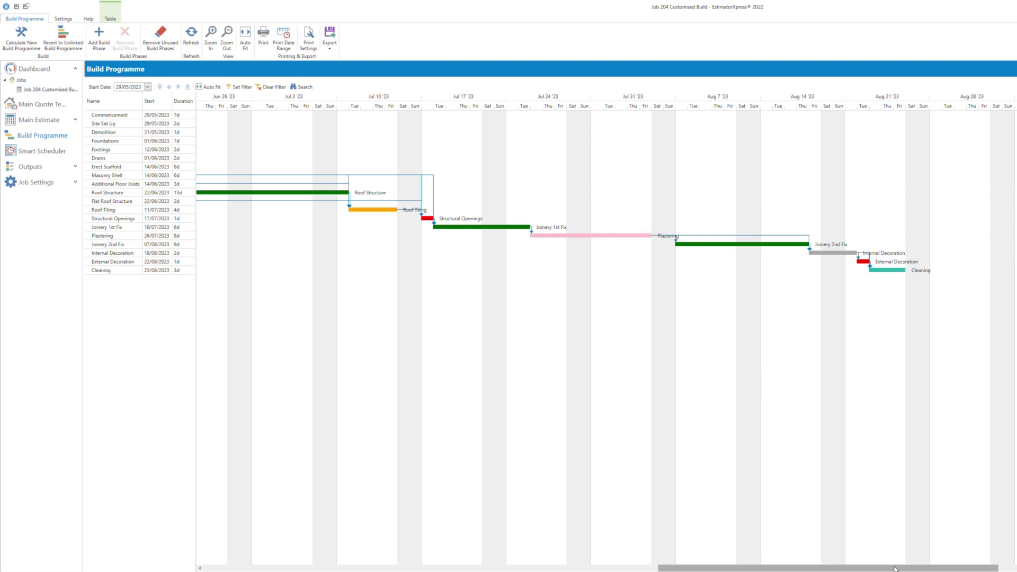
drag(792, 568, 689, 554)
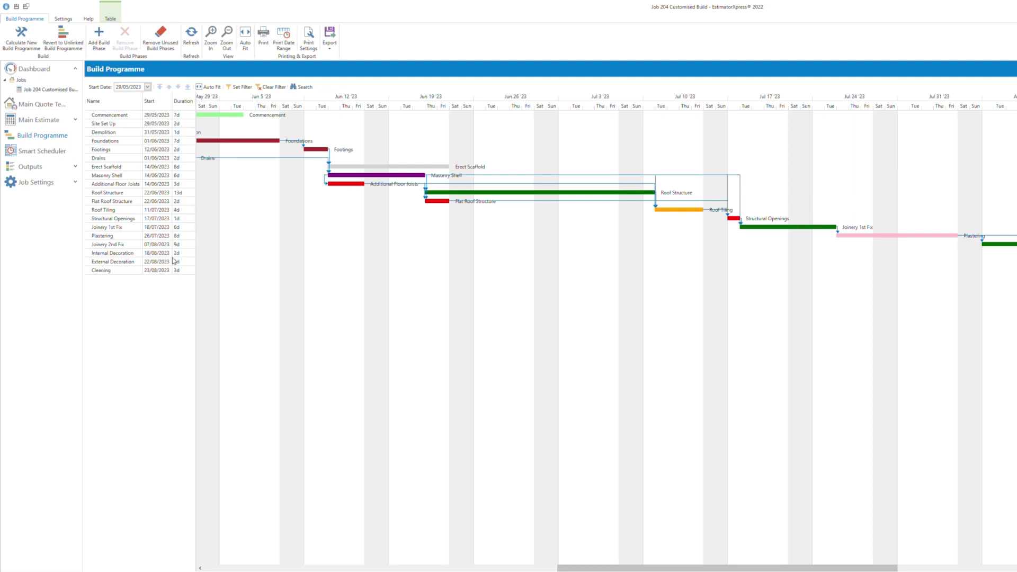
Step: Look over the job's available outputs and open the Quote for Main Estimate written document
click(40, 169)
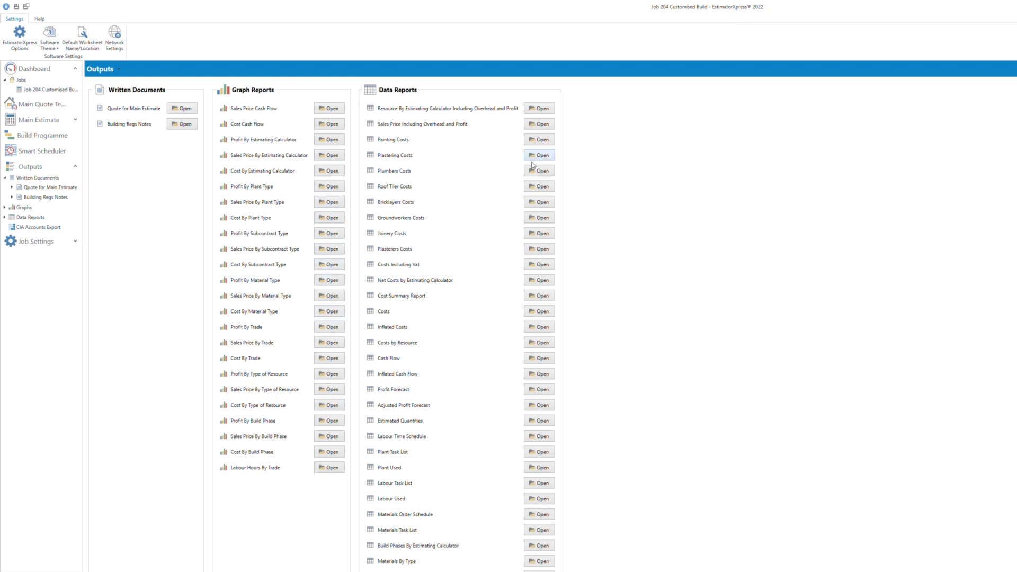
scroll(524, 424, down, 3)
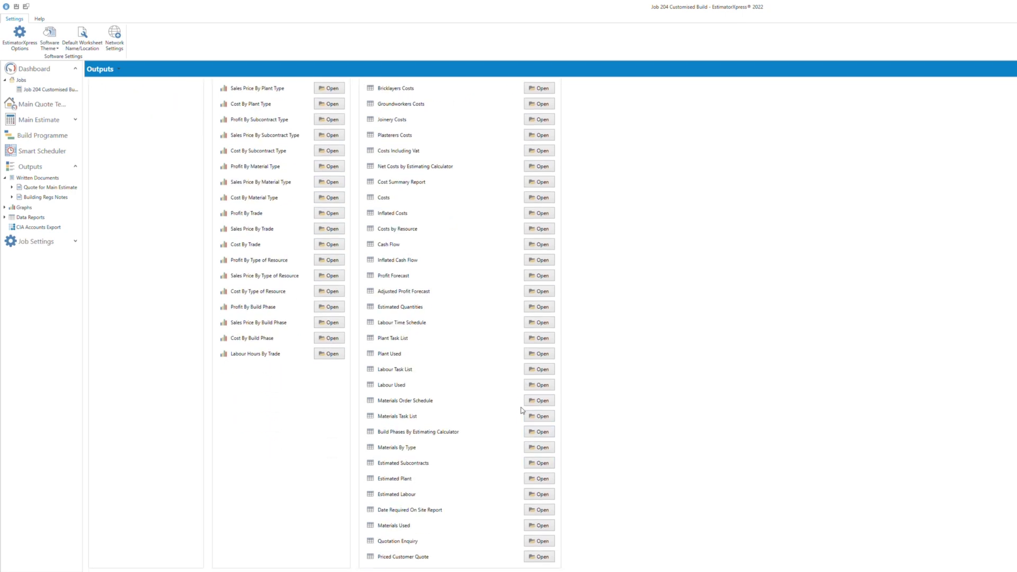
scroll(468, 490, up, 3)
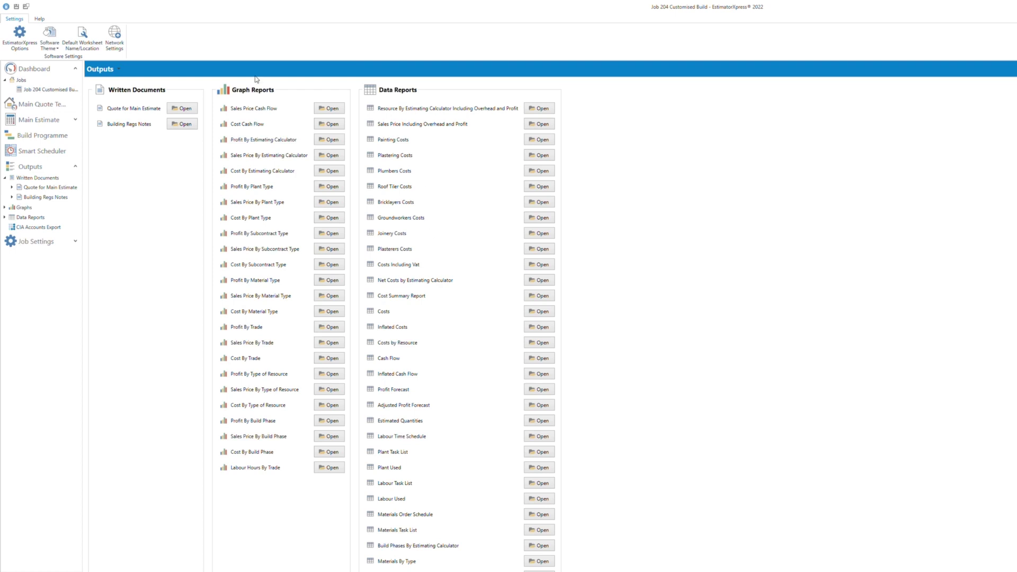
click(185, 110)
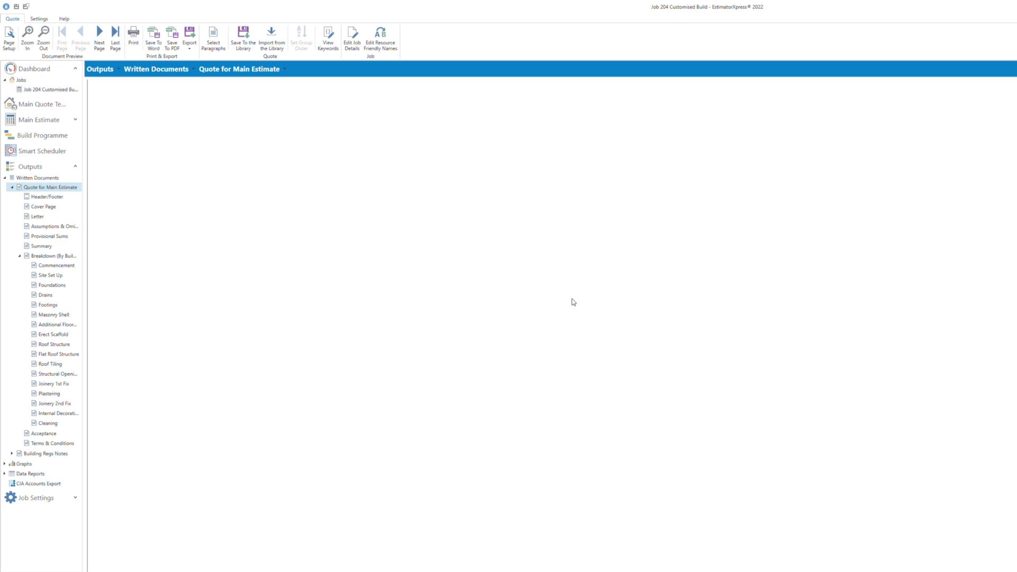
click(43, 36)
Step: Review the quote's cover page and covering letter, including the considerations paragraphs and the sign-off
scroll(975, 262, down, 3)
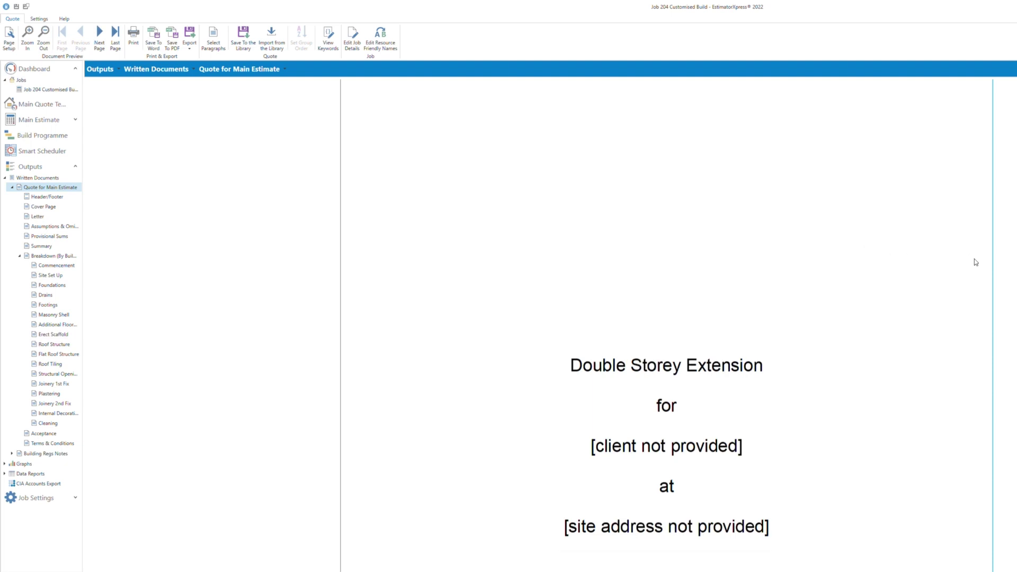
scroll(975, 263, down, 2)
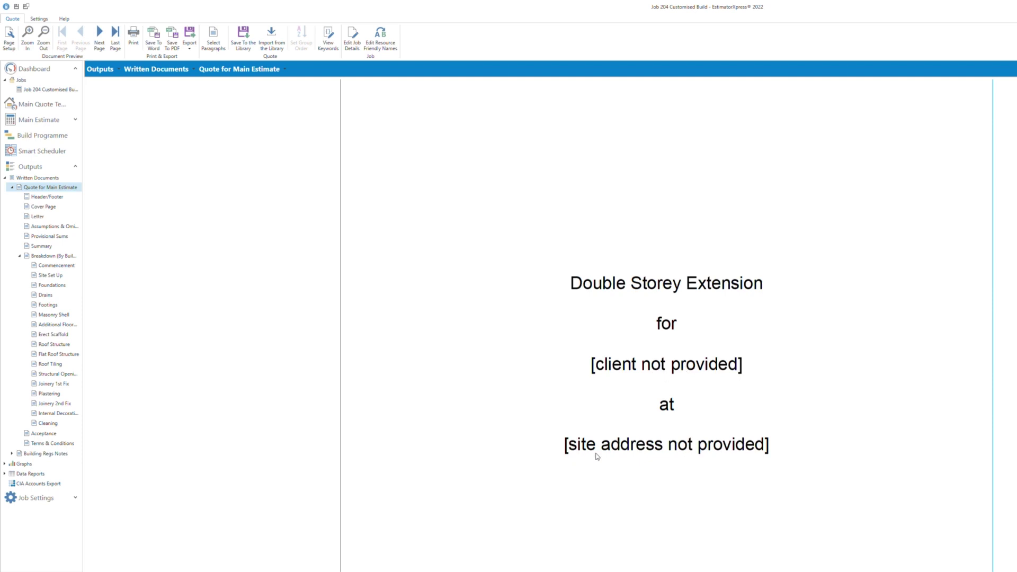
scroll(761, 342, down, 8)
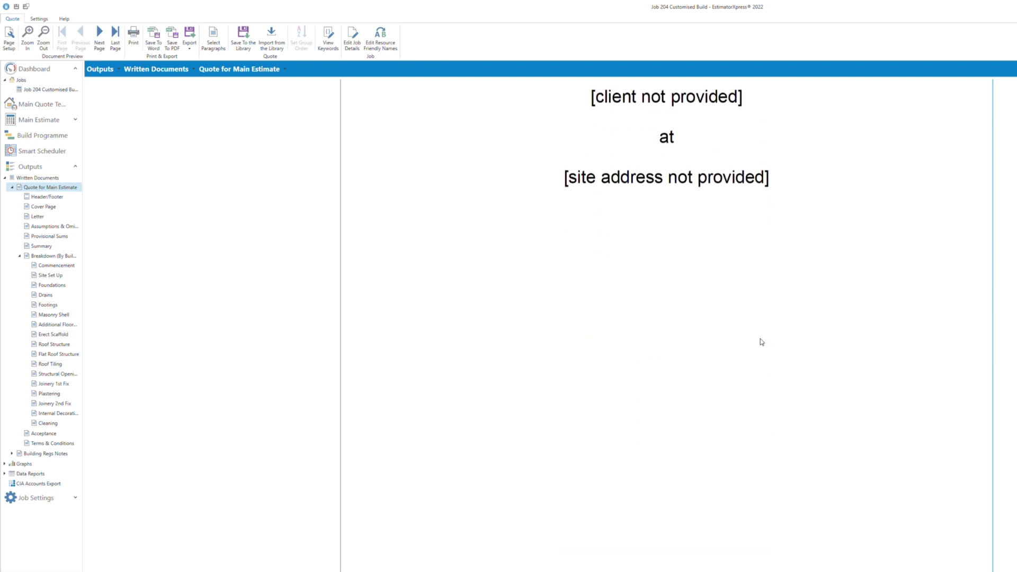
scroll(667, 324, down, 9)
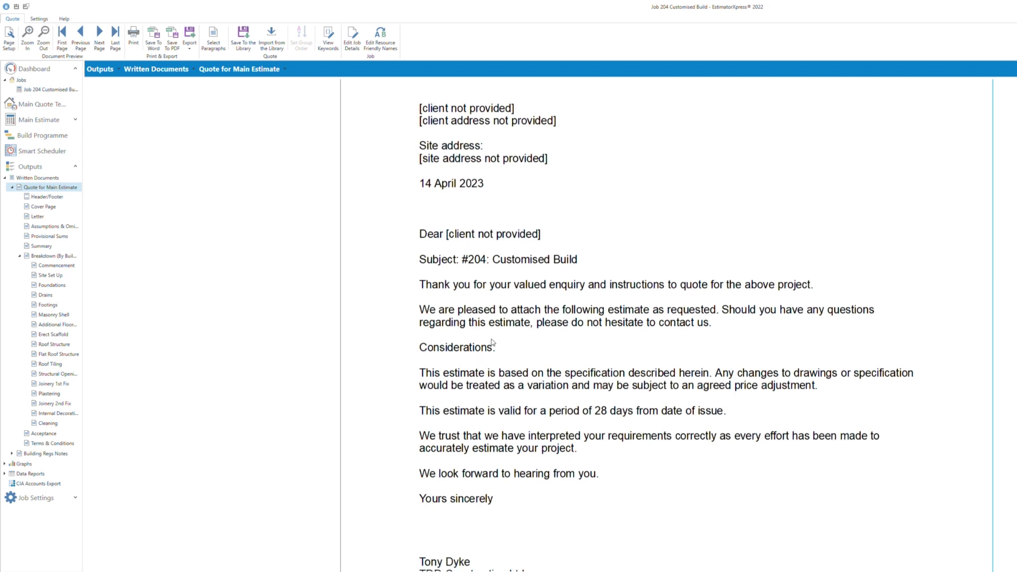
drag(408, 345, 396, 366)
scroll(666, 327, down, 3)
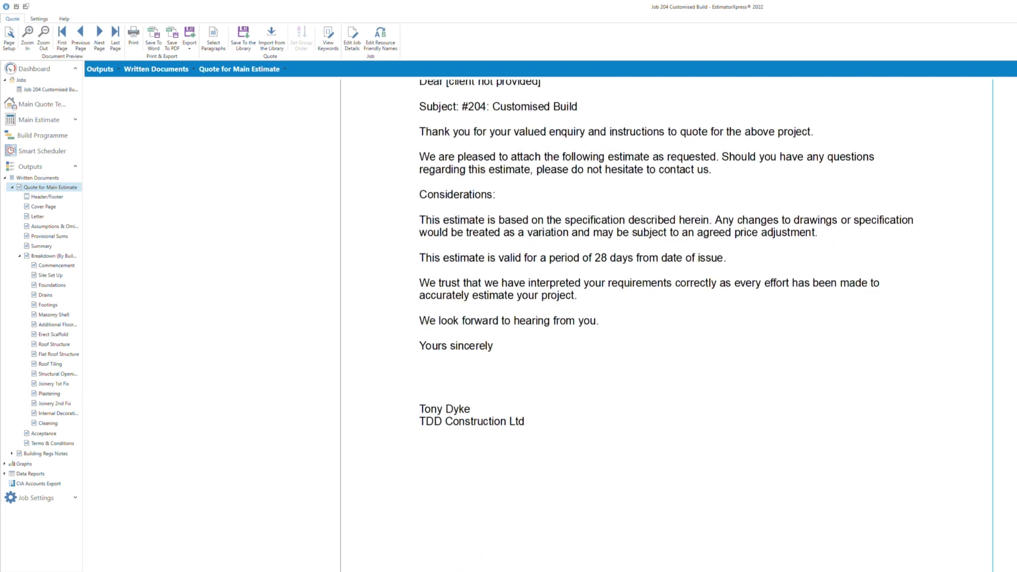
Step: Examine the quote's Summary page for the cost of each build phase and the totals excluding and including VAT
scroll(666, 326, down, 14)
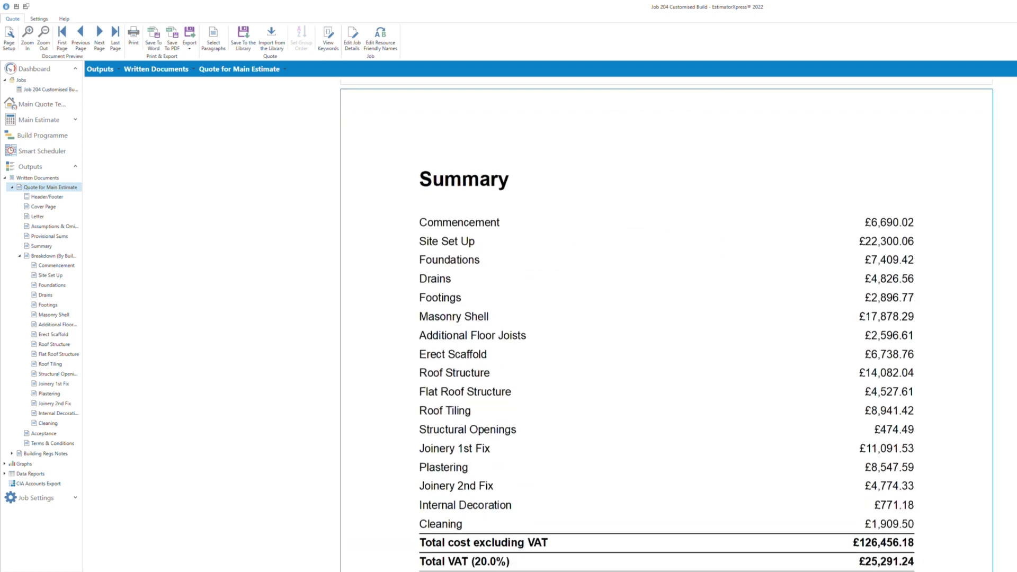
scroll(666, 327, down, 3)
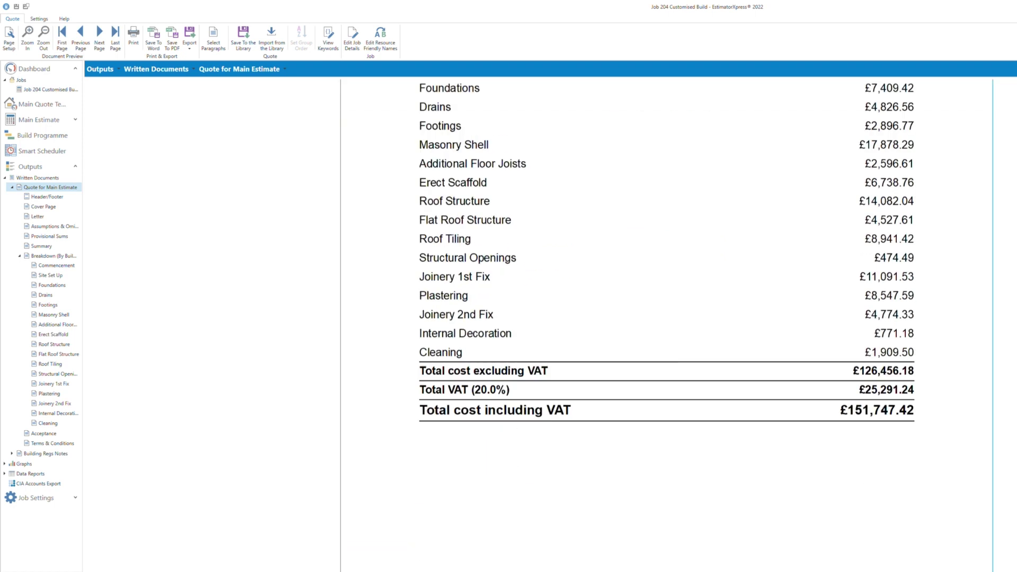
scroll(666, 325, up, 3)
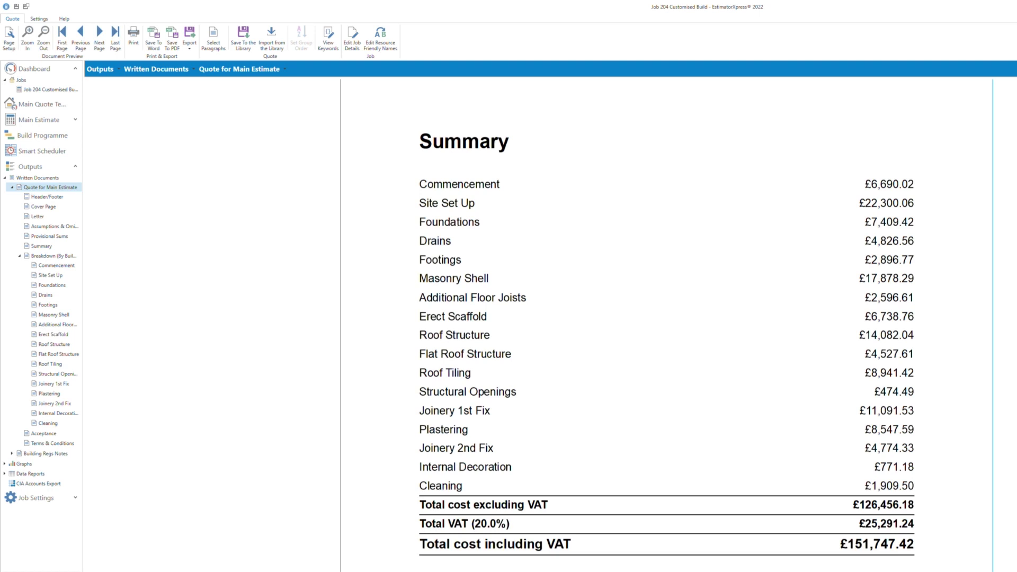
scroll(667, 318, down, 5)
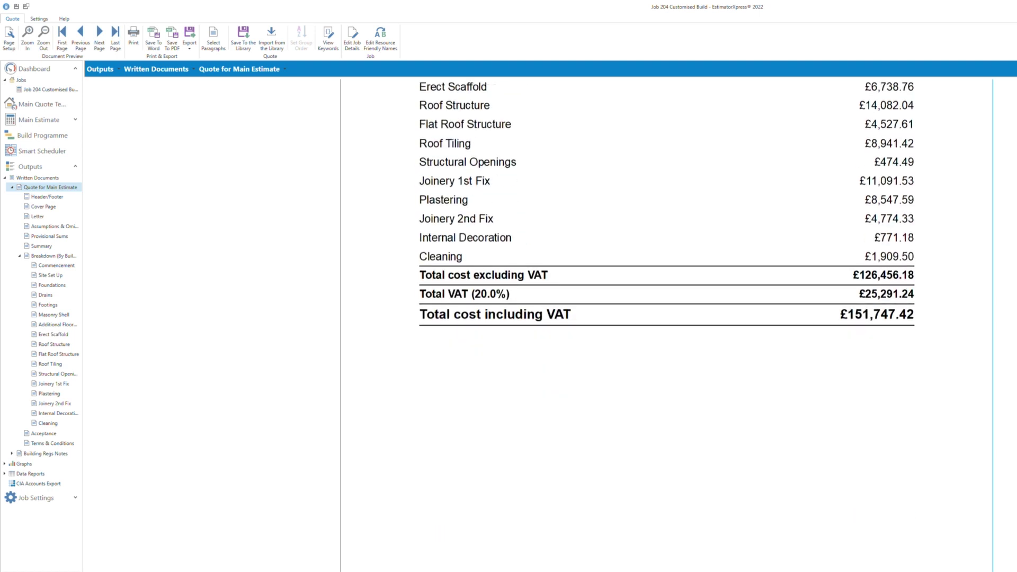
scroll(667, 318, down, 10)
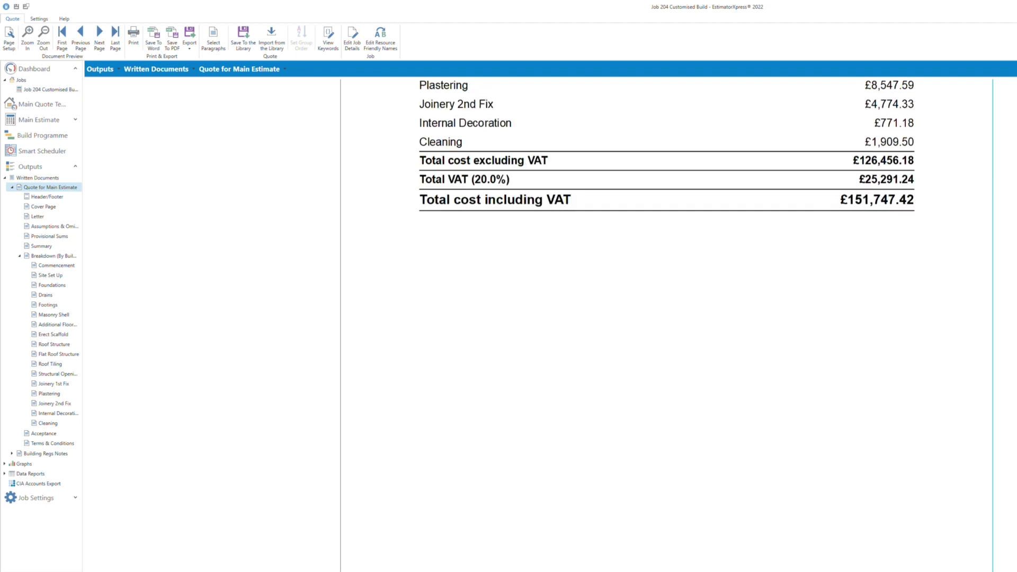
Step: Review the Commencement and Site Set Up sections of the quote's breakdown, including the site establishment and sundry plant items
scroll(667, 319, down, 5)
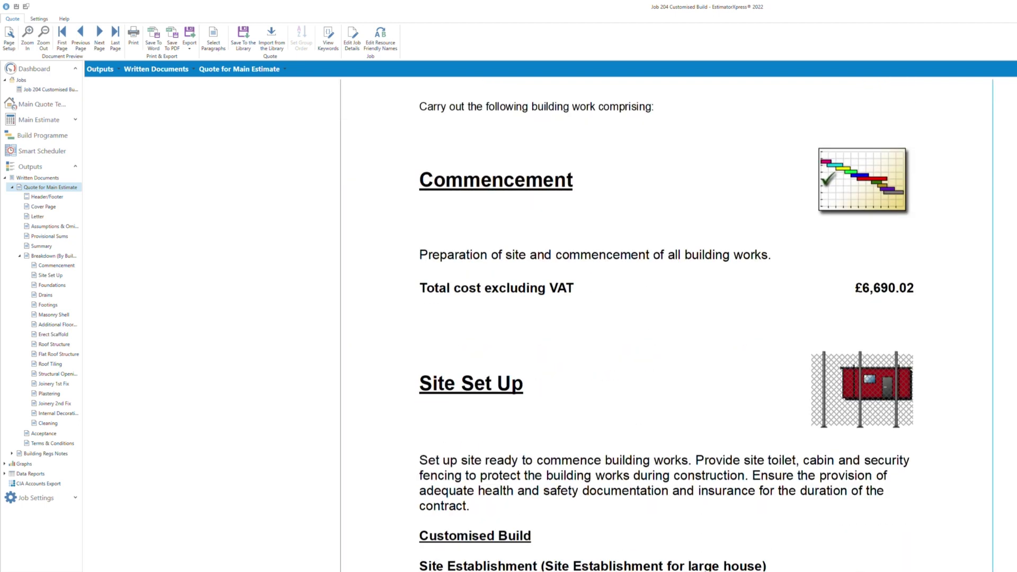
scroll(666, 317, up, 3)
scroll(666, 318, down, 2)
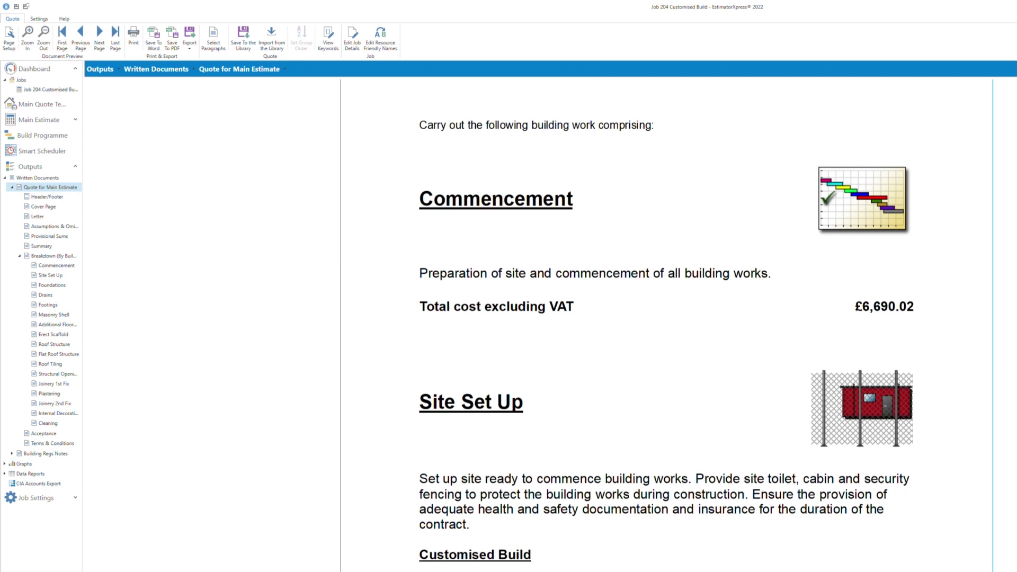
scroll(666, 317, down, 4)
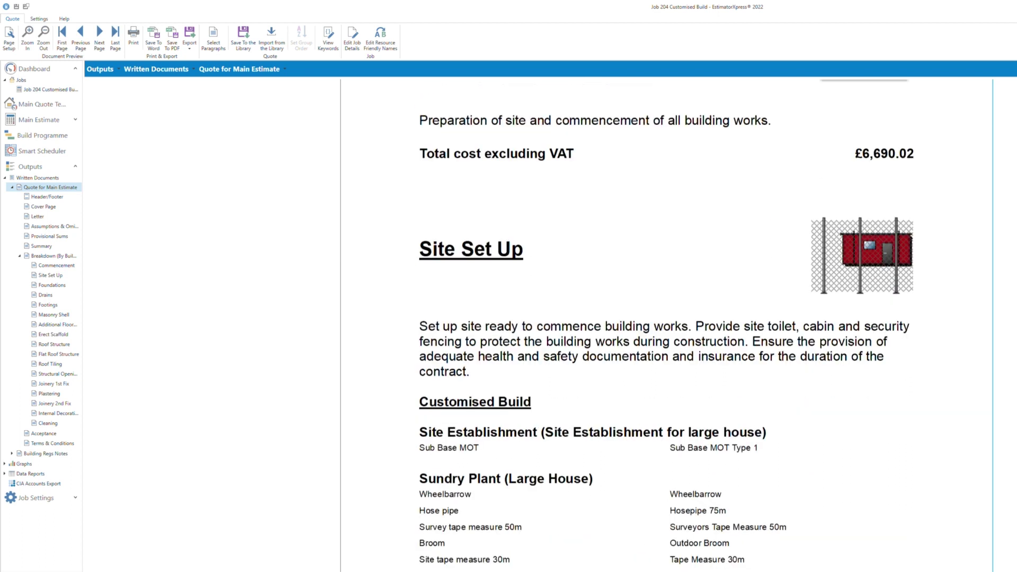
scroll(667, 318, down, 3)
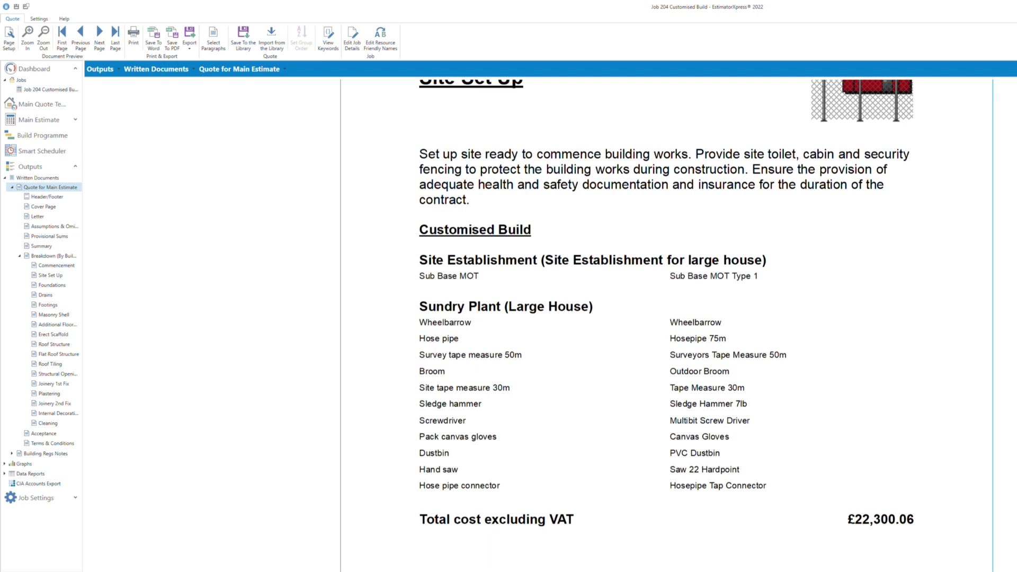
scroll(667, 318, down, 1)
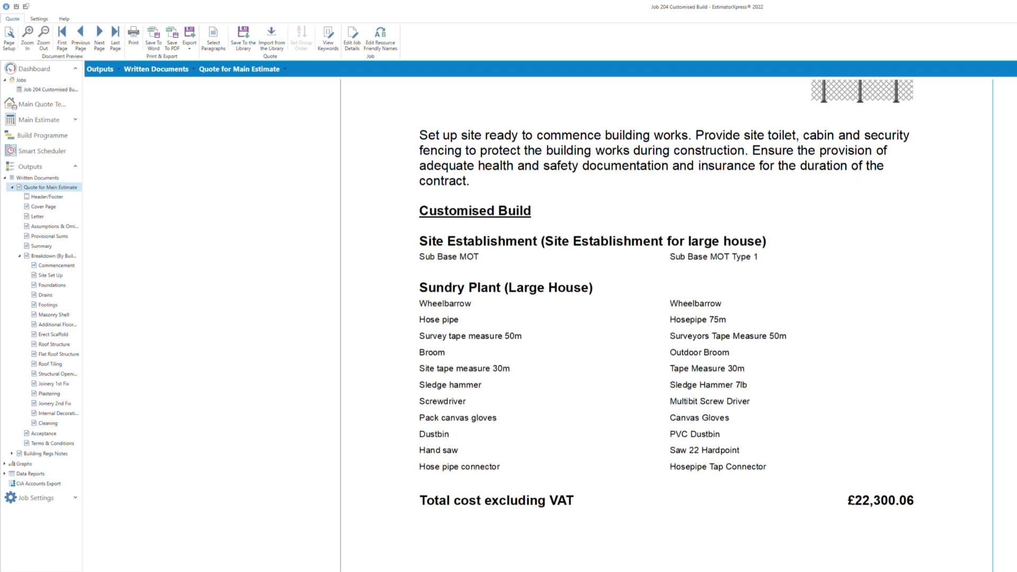
Step: Examine the quote's below-ground breakdown for Foundations, Drains and Footings, with each section's materials and cost excluding VAT
scroll(667, 326, down, 10)
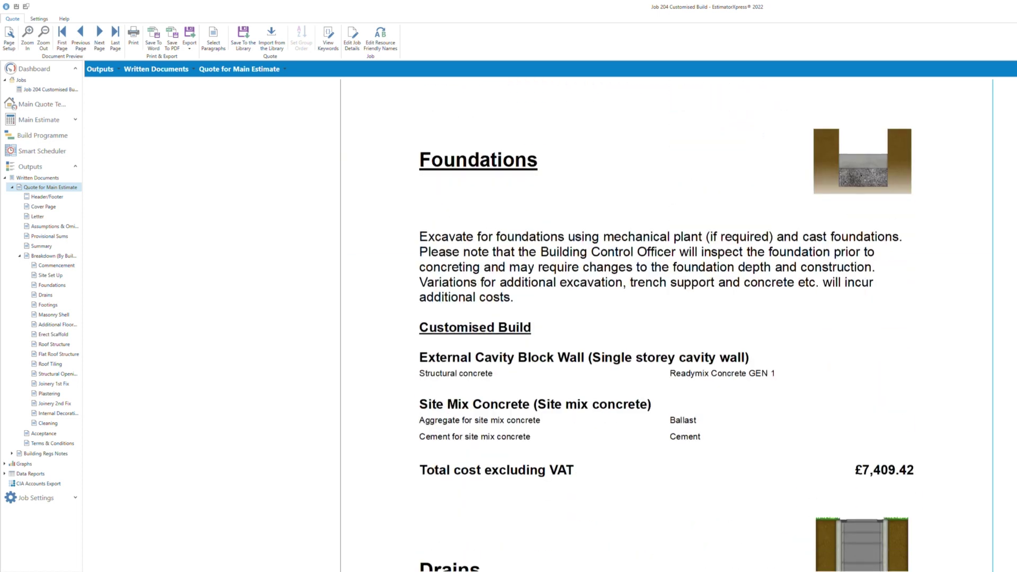
scroll(667, 326, down, 7)
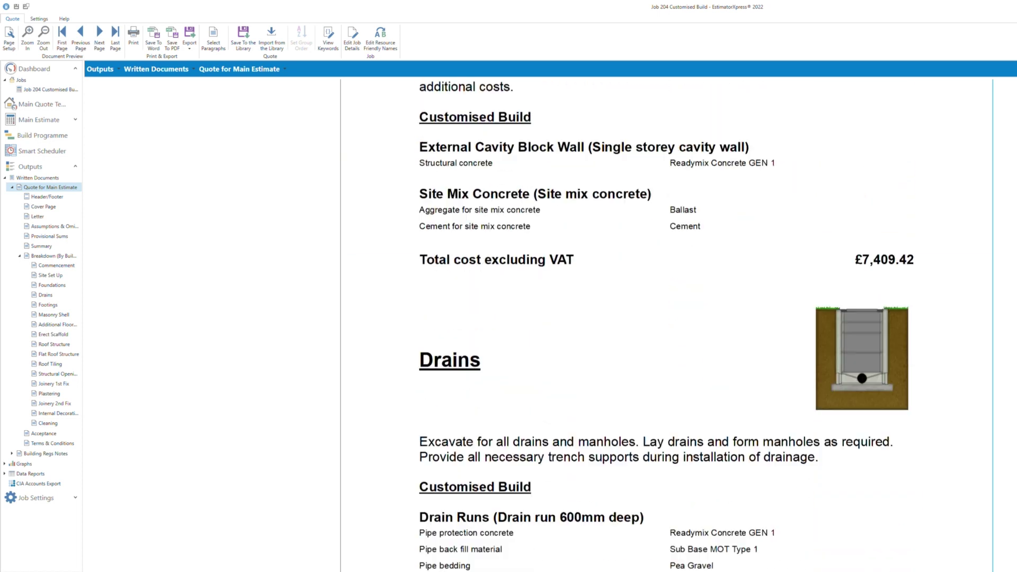
scroll(667, 327, down, 8)
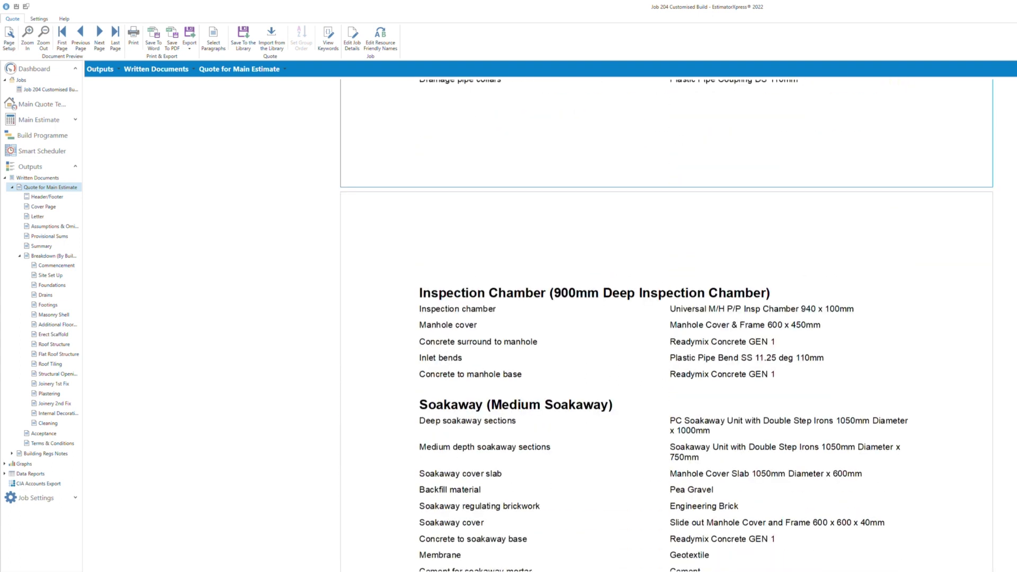
scroll(667, 325, down, 8)
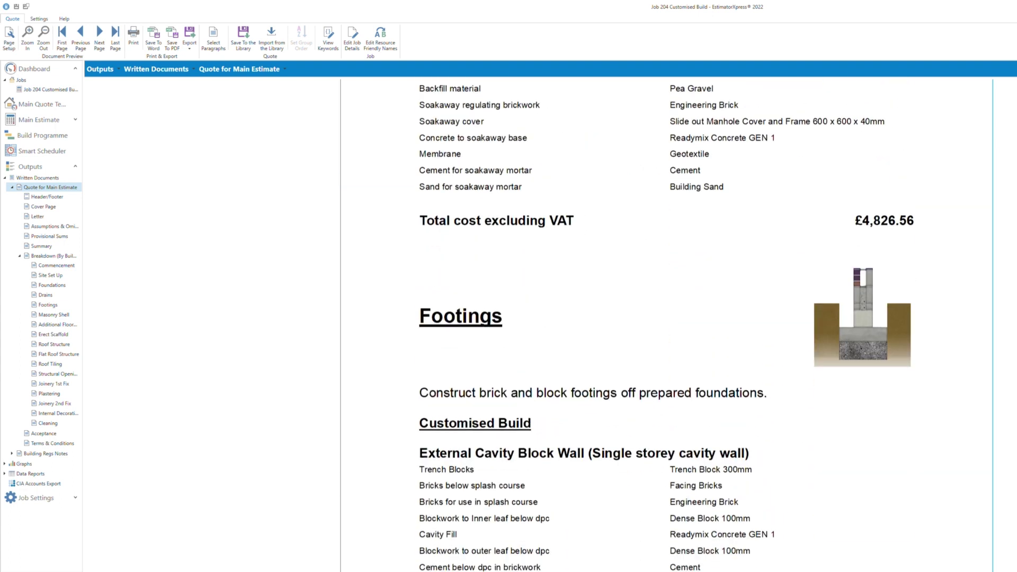
Step: Review the quote's Masonry Shell, Additional Floor Joists and Erect Scaffold sections with their itemised materials and costs
scroll(666, 326, down, 6)
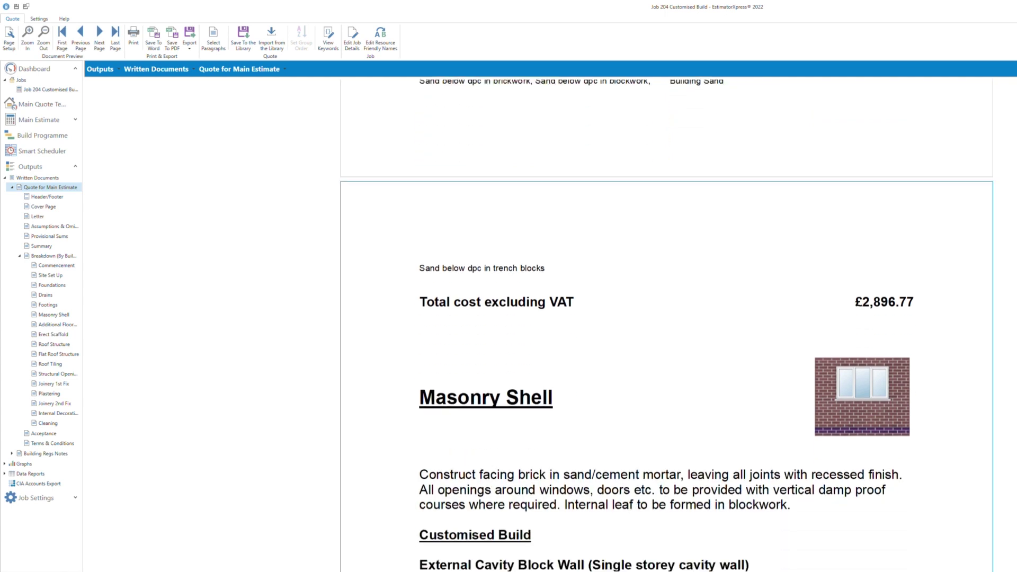
scroll(667, 326, down, 3)
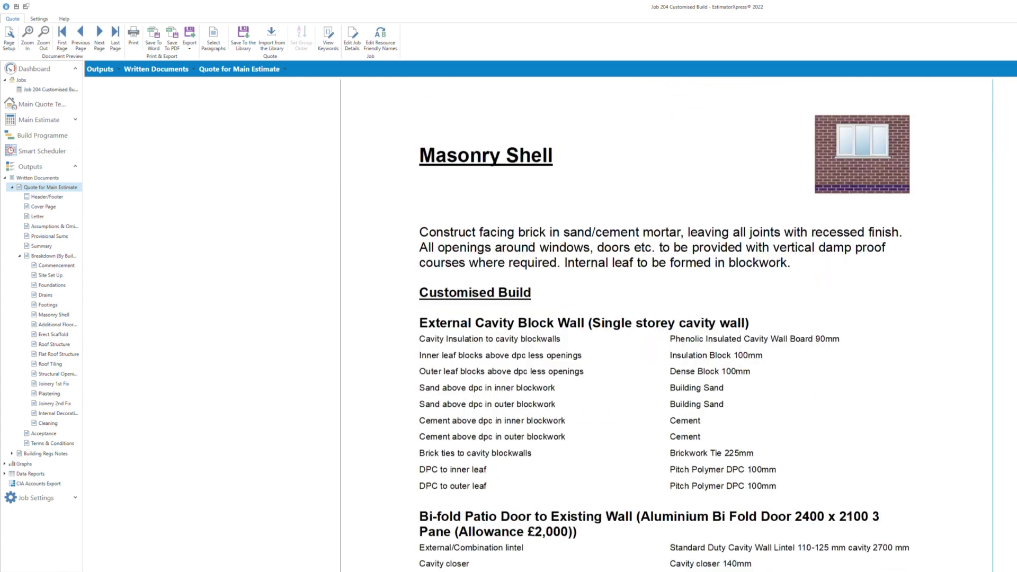
scroll(667, 326, down, 6)
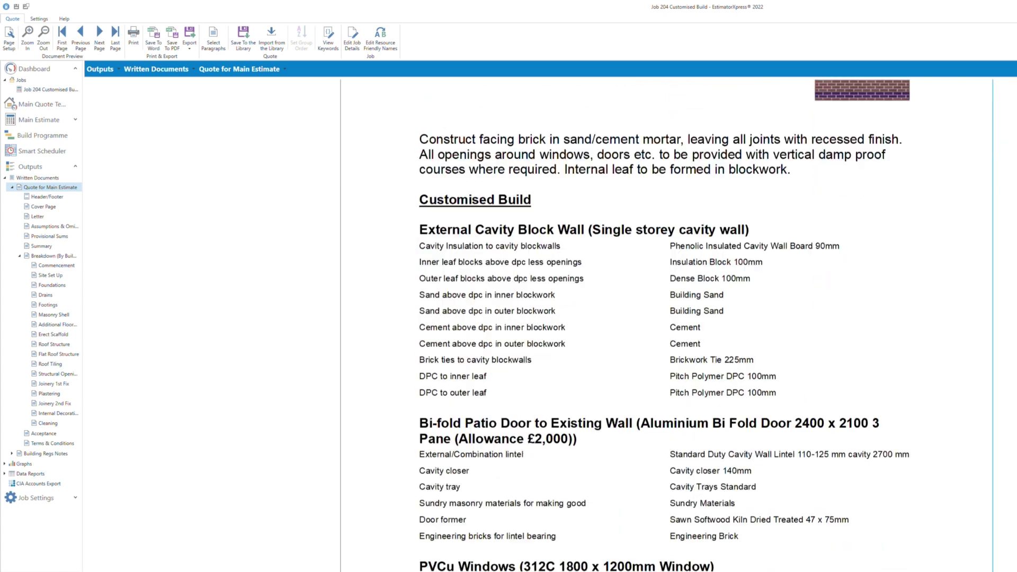
scroll(667, 325, down, 6)
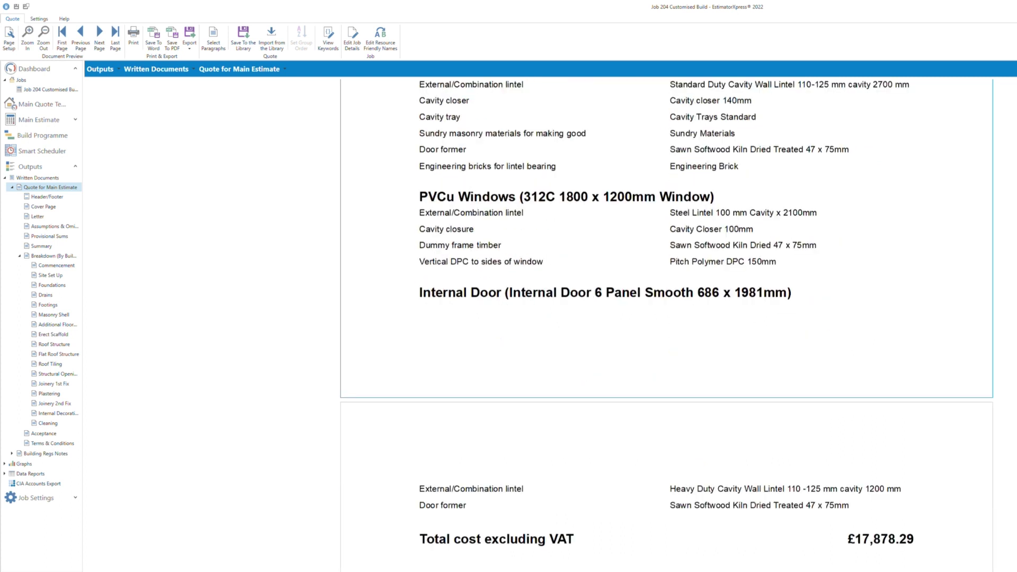
scroll(752, 348, down, 3)
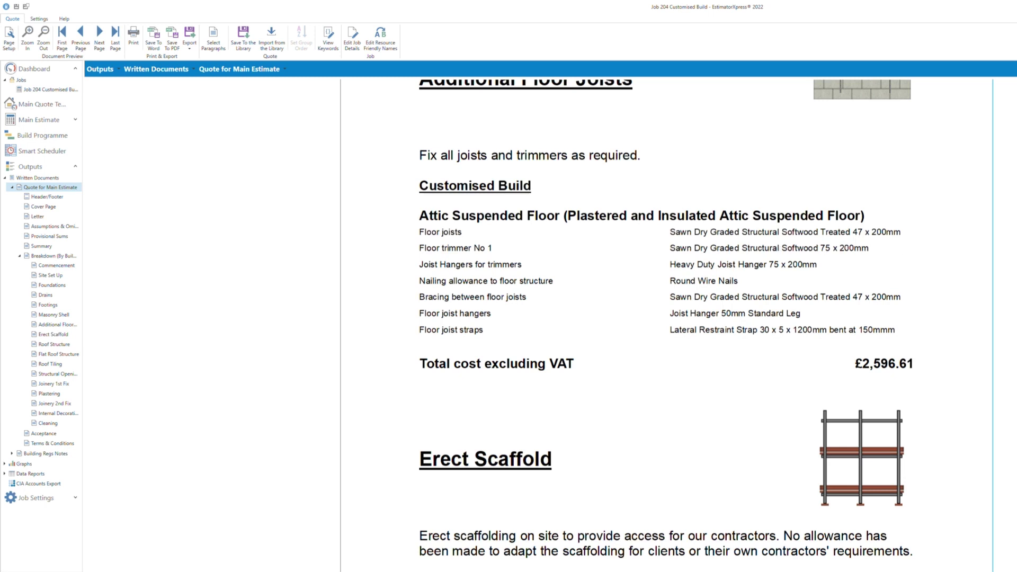
scroll(667, 323, down, 10)
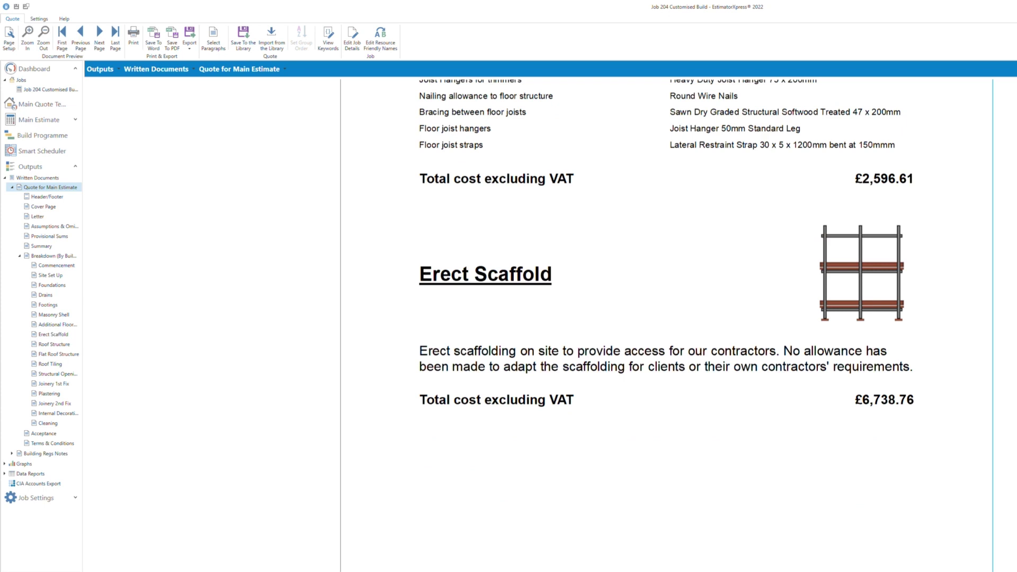
Step: Examine the quote's roofing breakdown, covering the dormer walls, half hip roof, Velux windows, roofing sundries and Flat Roof Structure
scroll(667, 324, down, 5)
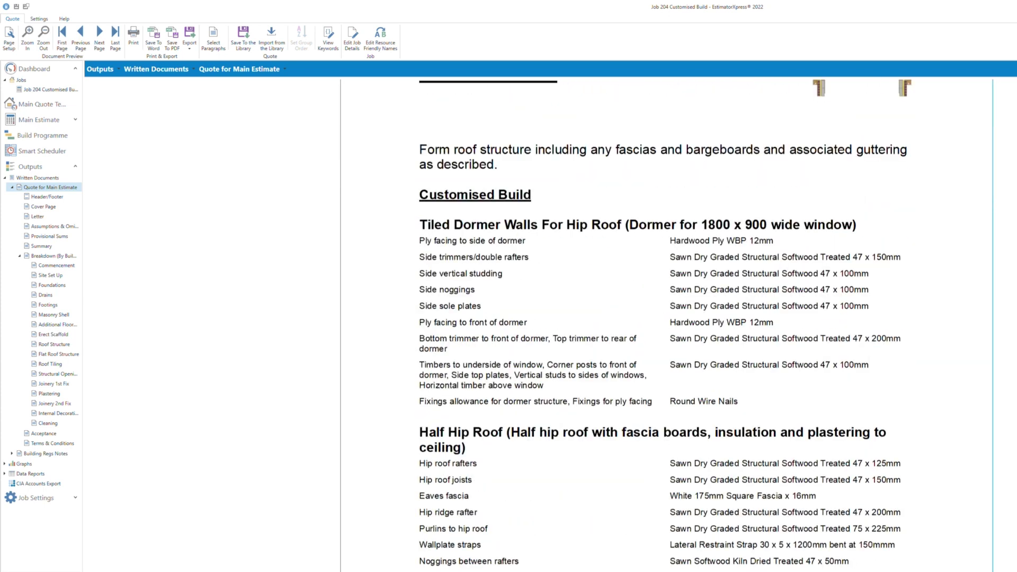
scroll(667, 323, down, 5)
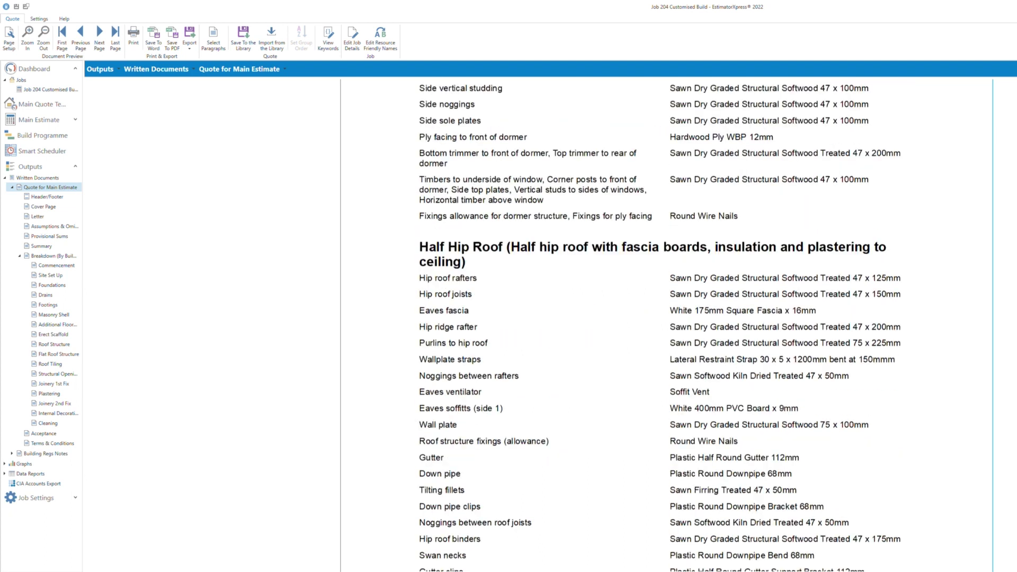
scroll(667, 323, down, 5)
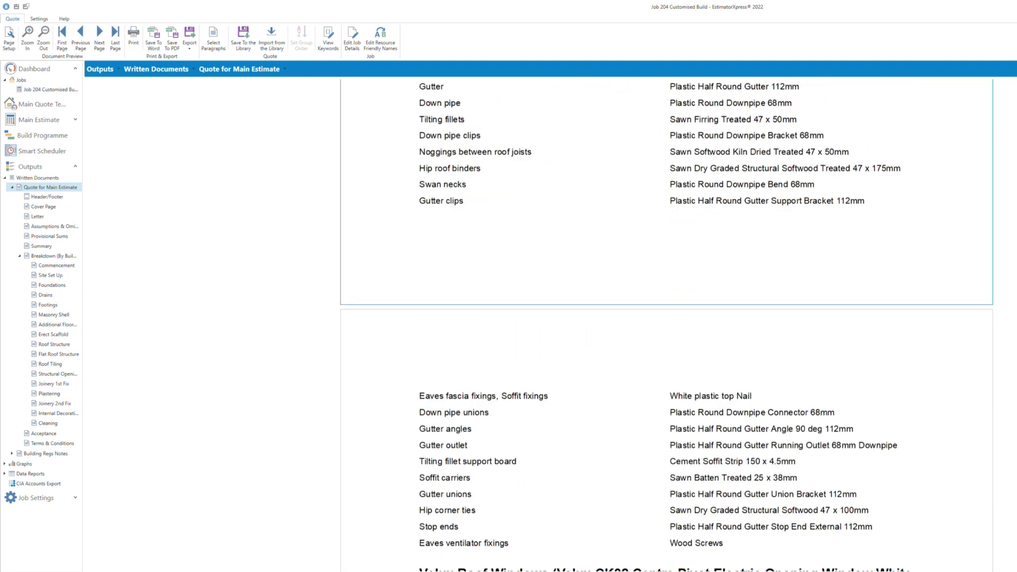
scroll(667, 323, down, 13)
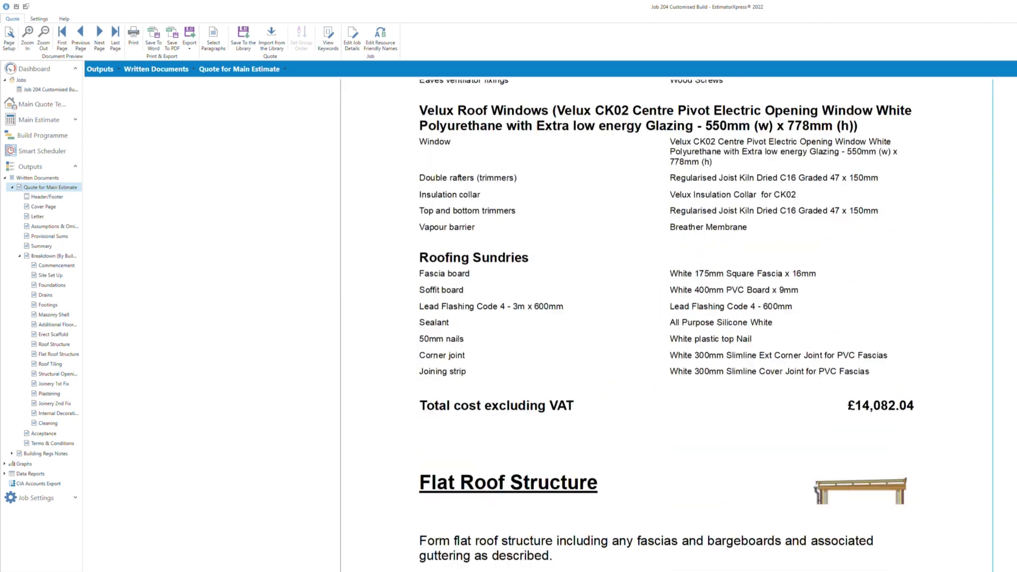
scroll(667, 324, down, 10)
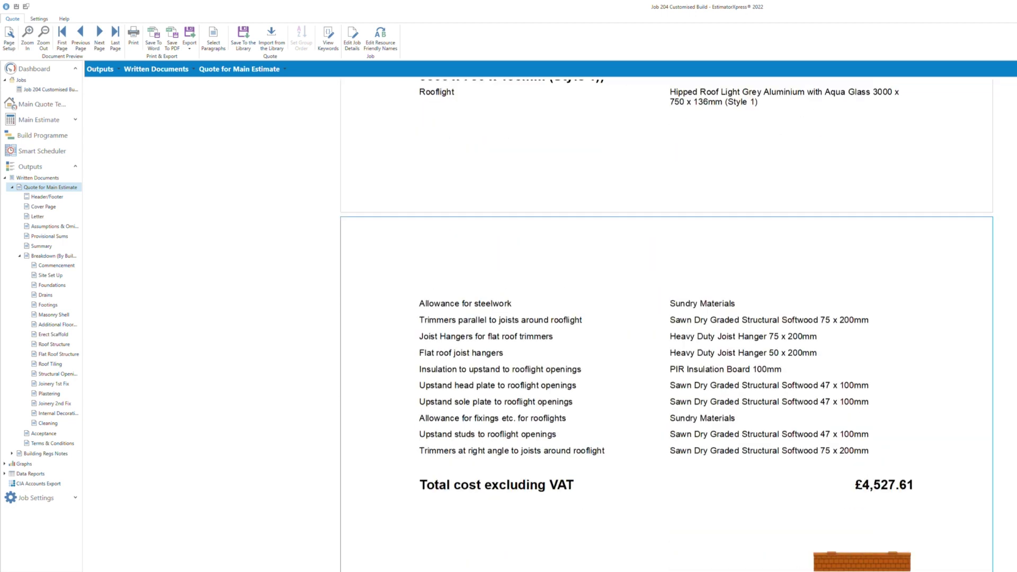
scroll(667, 324, down, 2)
scroll(667, 324, down, 7)
Step: Review the quote's Structural Openings and Joinery 1st Fix sections, including the doors, windows and half turn staircase
scroll(667, 323, down, 10)
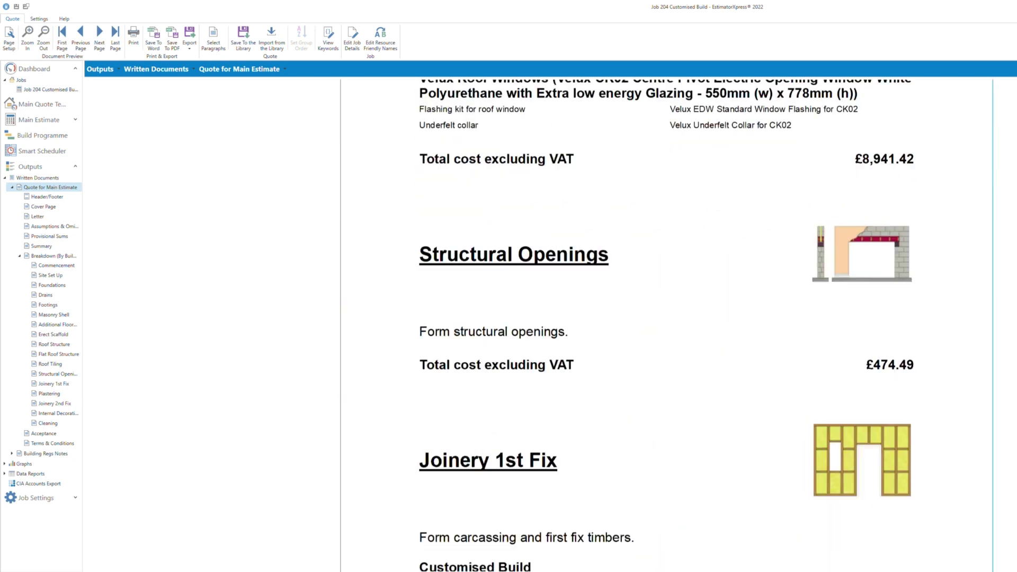
scroll(667, 324, down, 2)
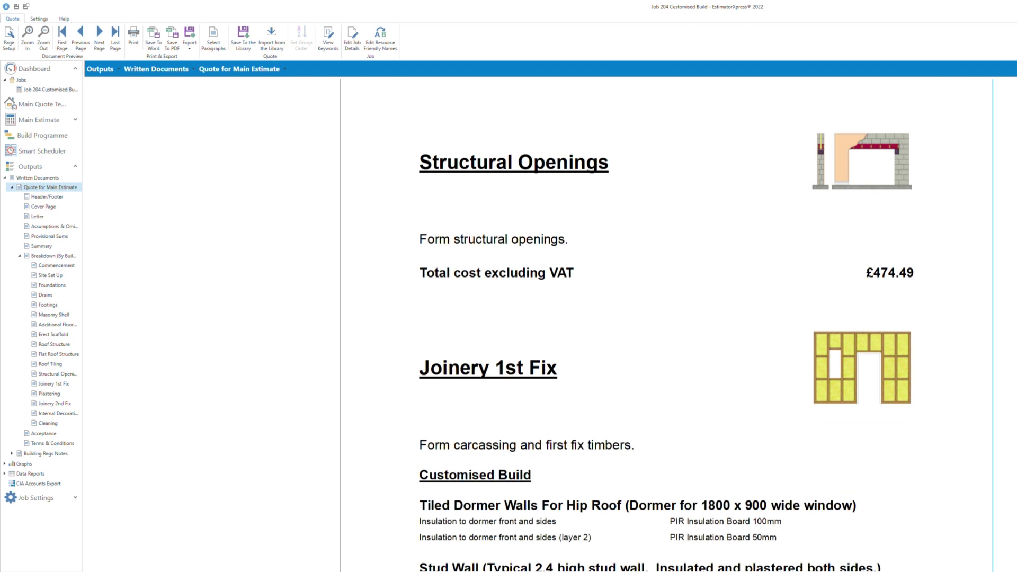
scroll(667, 324, down, 10)
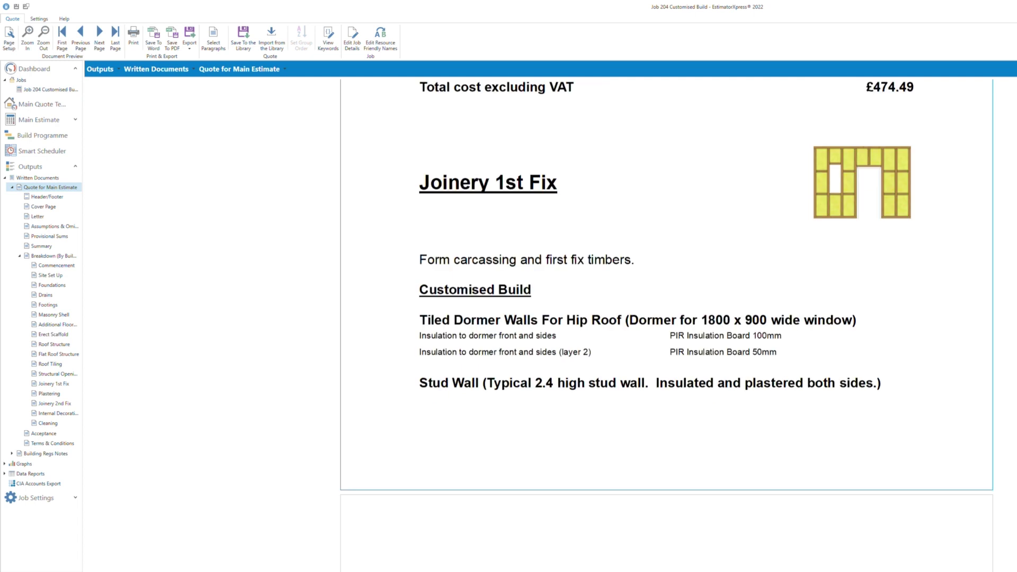
scroll(666, 324, down, 17)
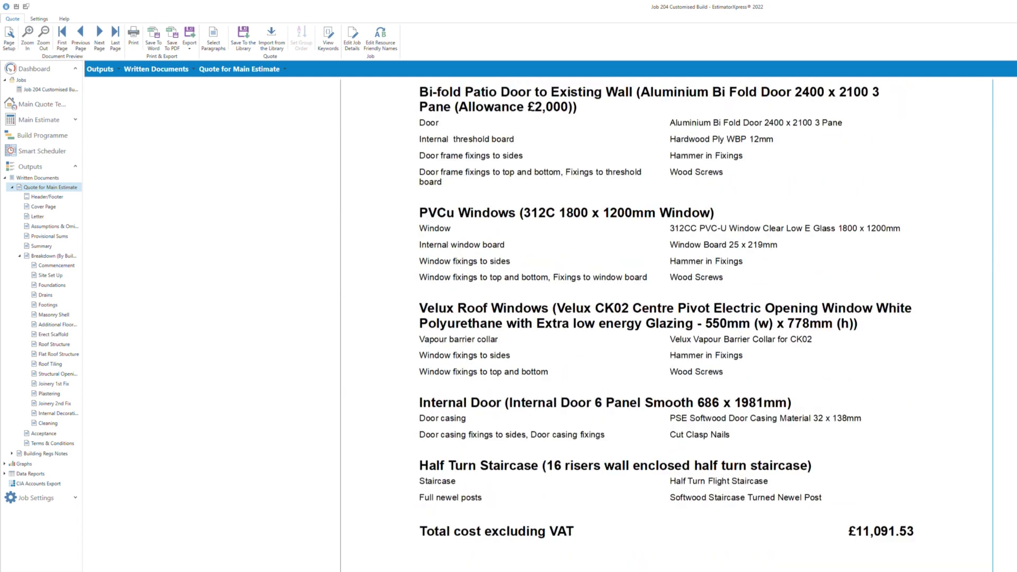
Step: Look through the quote's finishing phases: Plastering, Joinery 2nd Fix and Internal Decoration, with their materials and section costs
scroll(667, 324, down, 14)
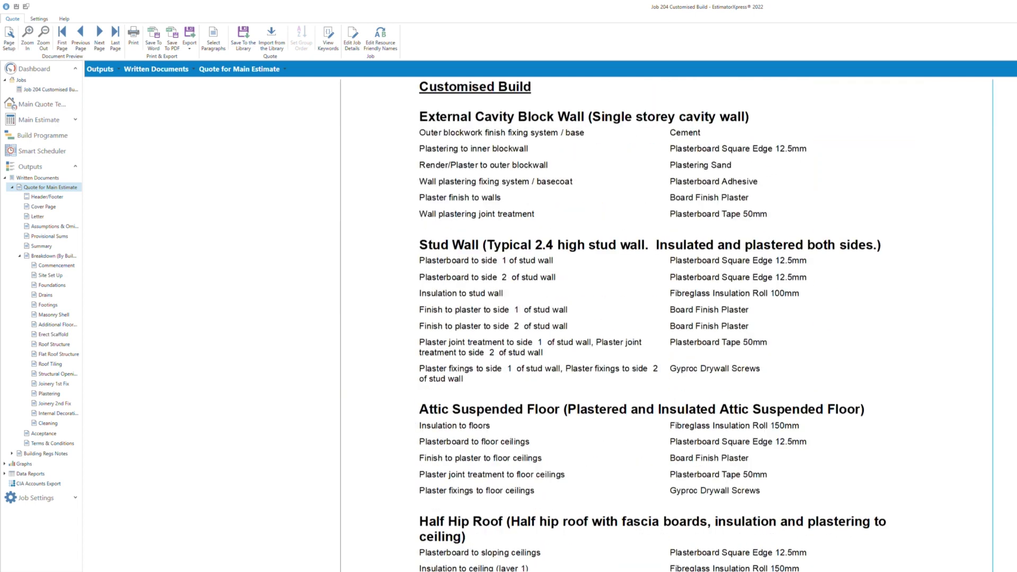
scroll(667, 323, down, 18)
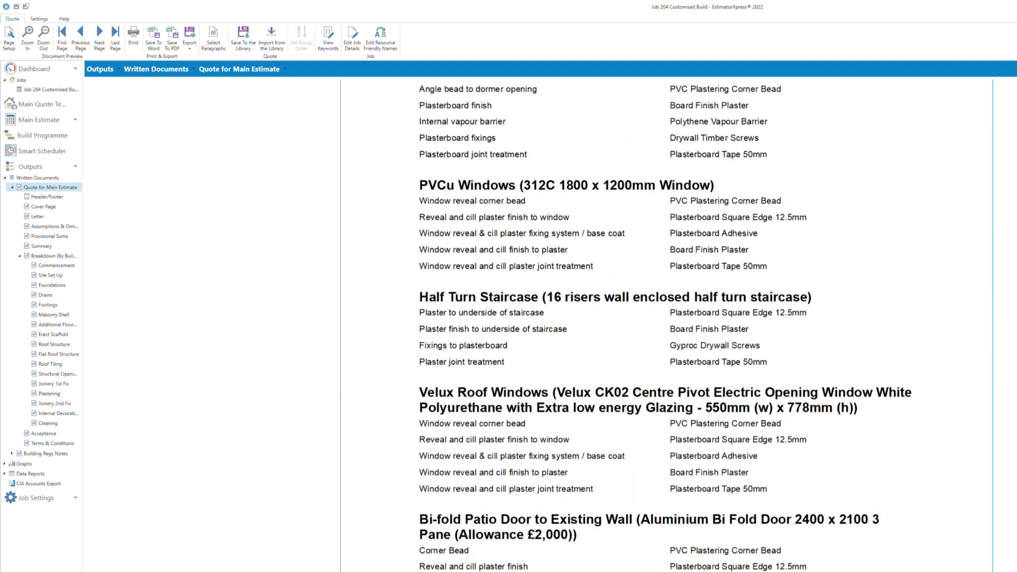
scroll(667, 323, down, 16)
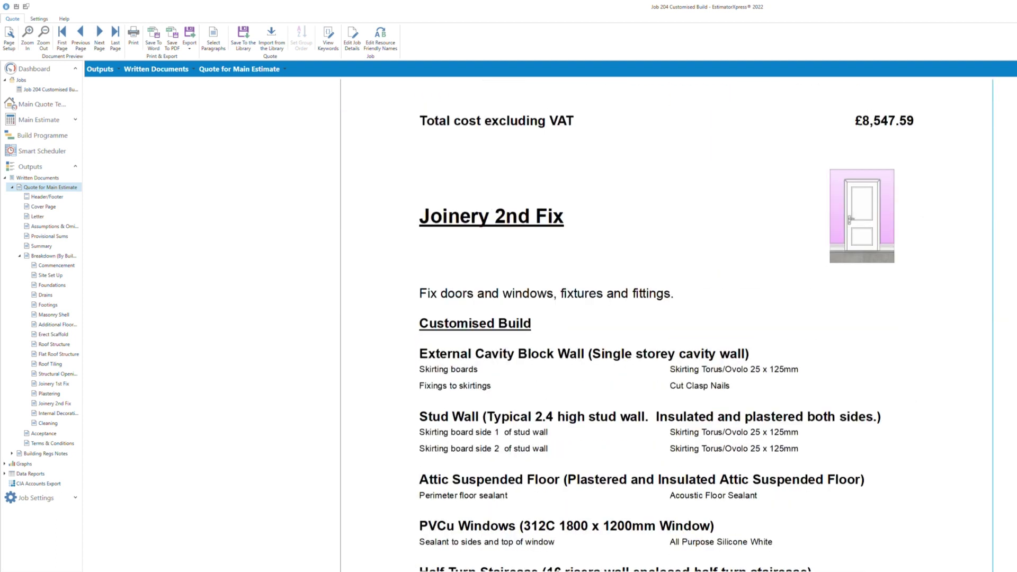
scroll(667, 323, down, 16)
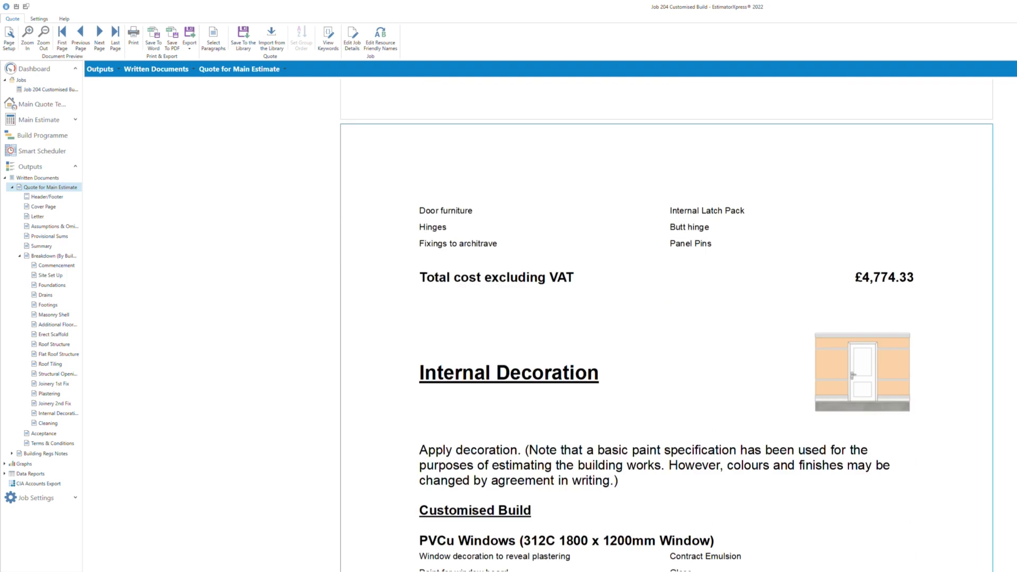
Step: Review the quote's Acceptance of Estimate page, checking the estimate reference, the cost totals and the client and contractor signature lines
scroll(667, 323, down, 12)
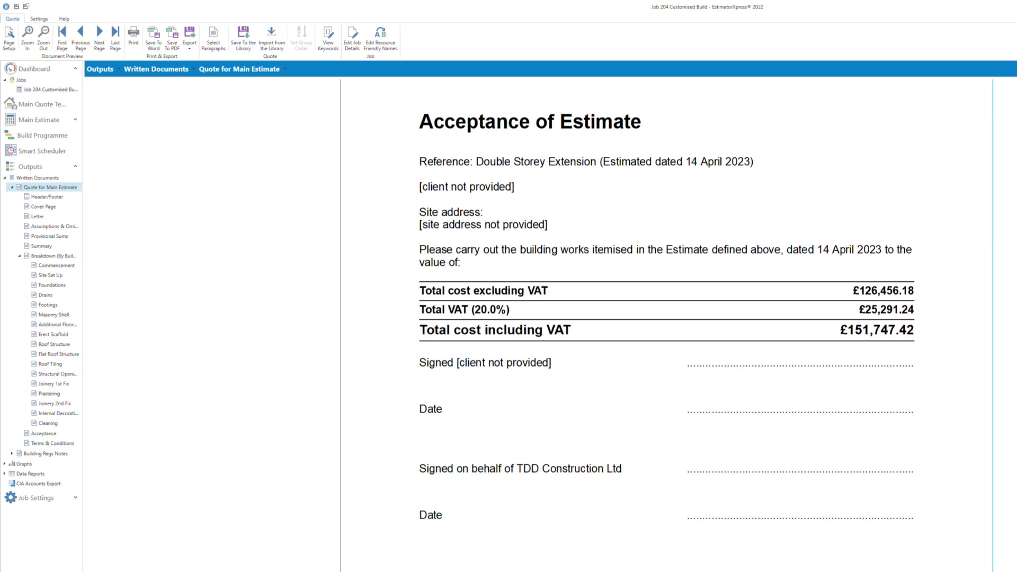
scroll(667, 318, down, 3)
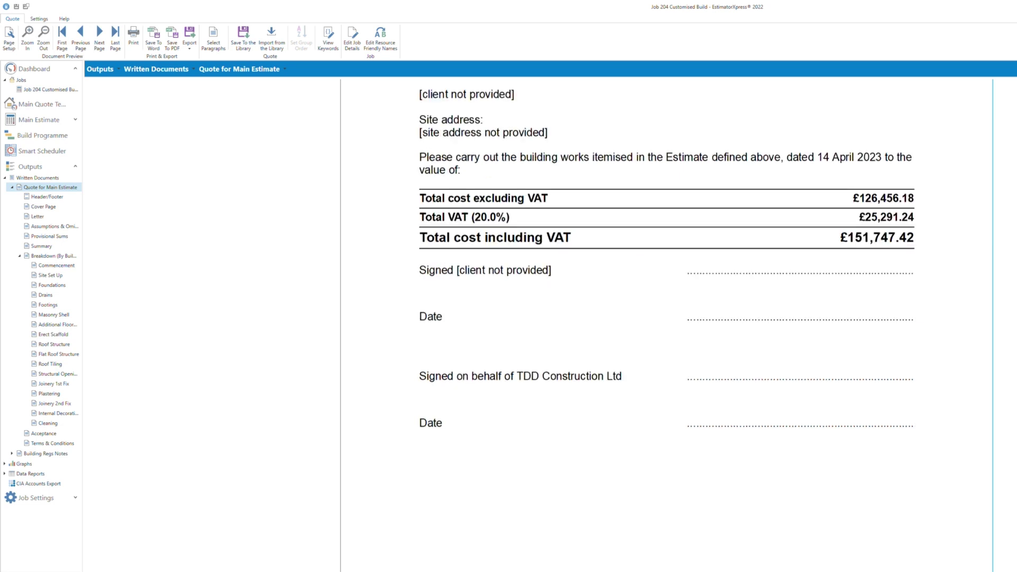
scroll(667, 318, down, 3)
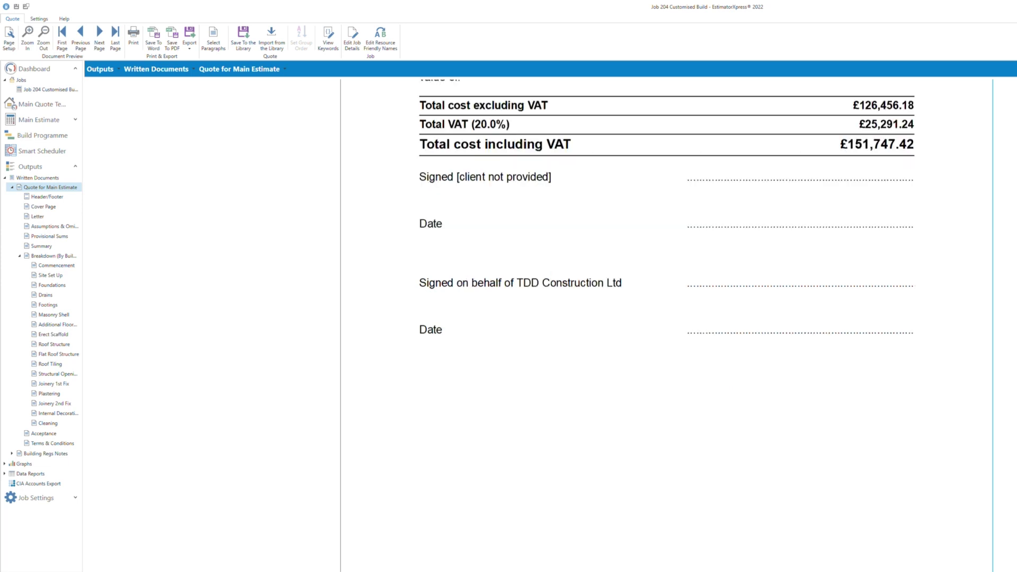
scroll(667, 318, down, 12)
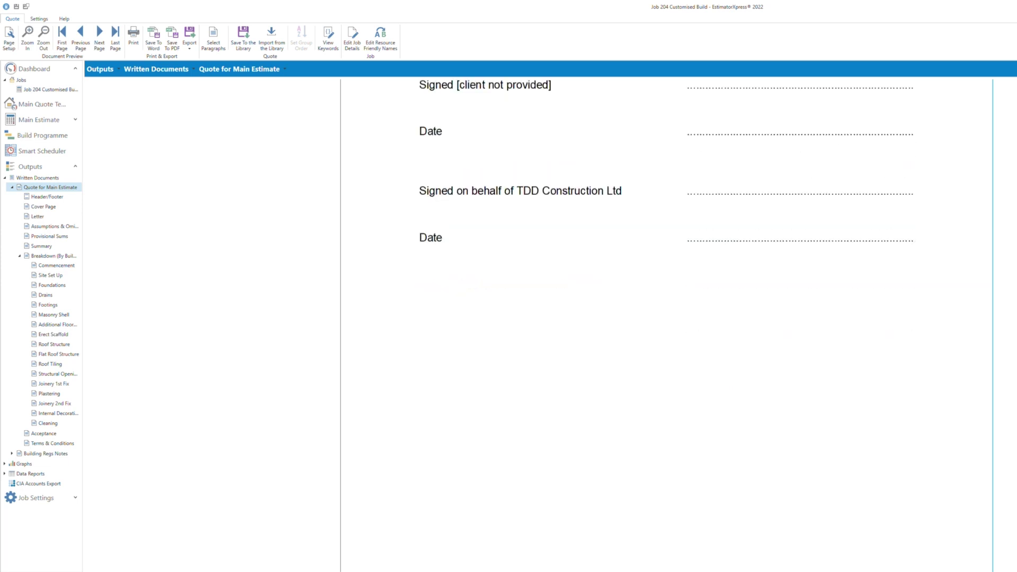
scroll(667, 318, down, 6)
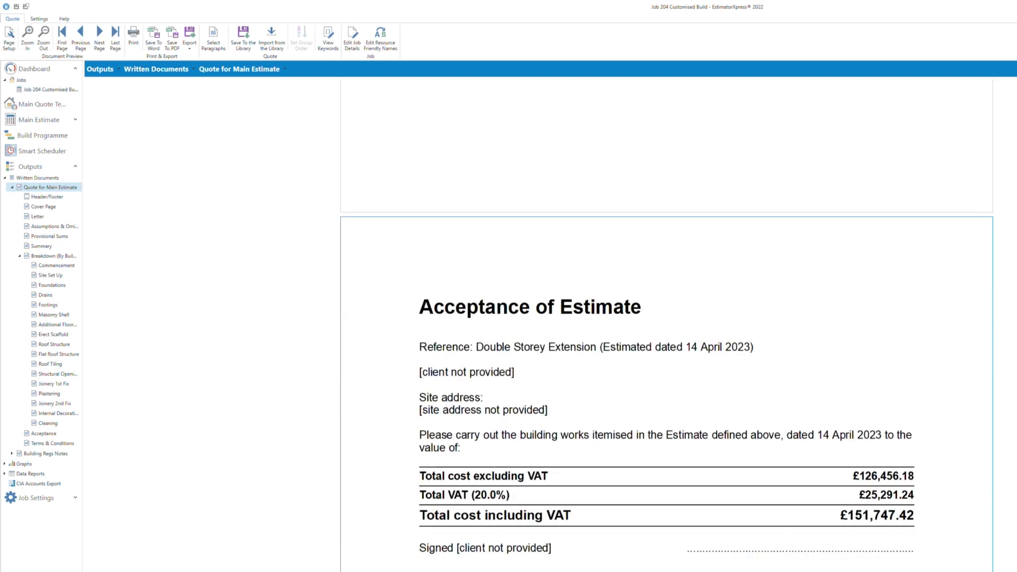
scroll(667, 318, down, 3)
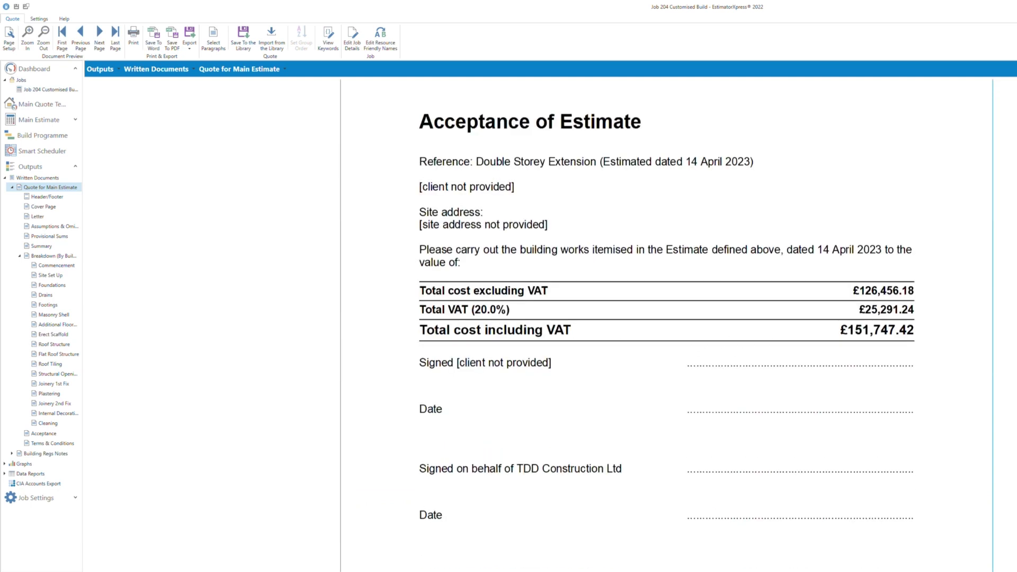
scroll(667, 318, down, 15)
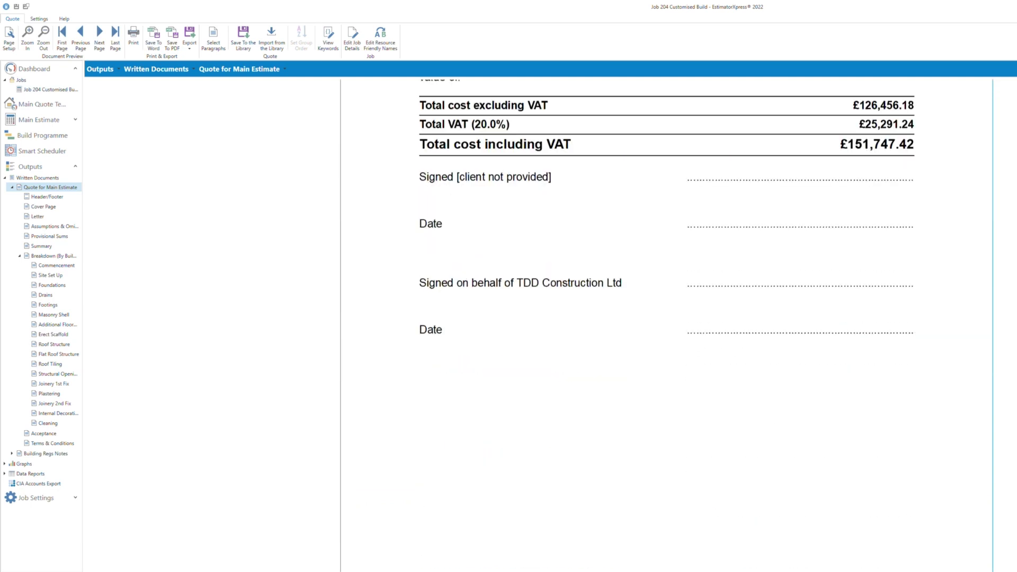
Step: Read through the quote's Terms & Conditions, from the quotation and payment clauses to the guarantee, indemnity and governing law provisions
scroll(667, 317, down, 15)
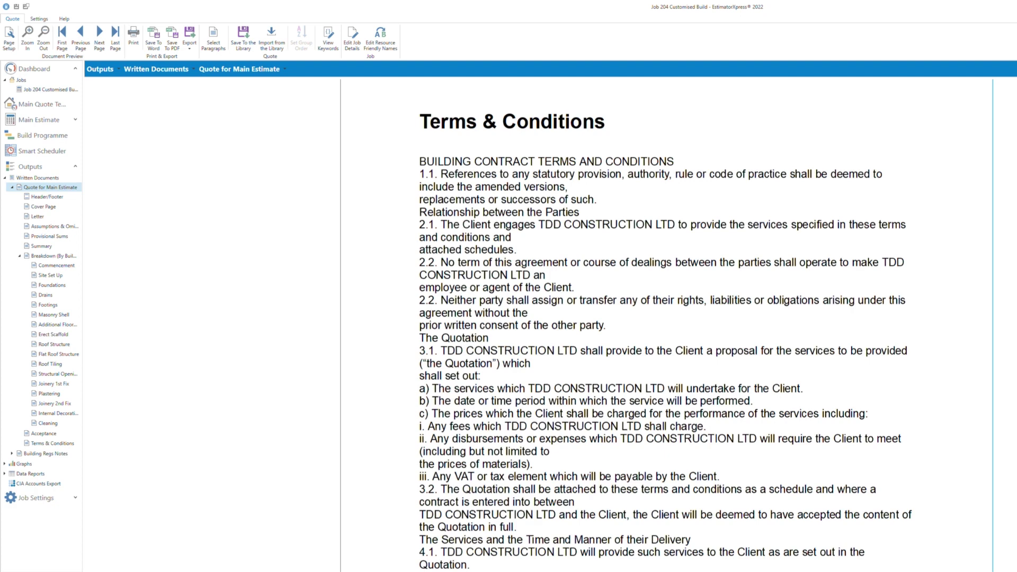
scroll(667, 318, down, 15)
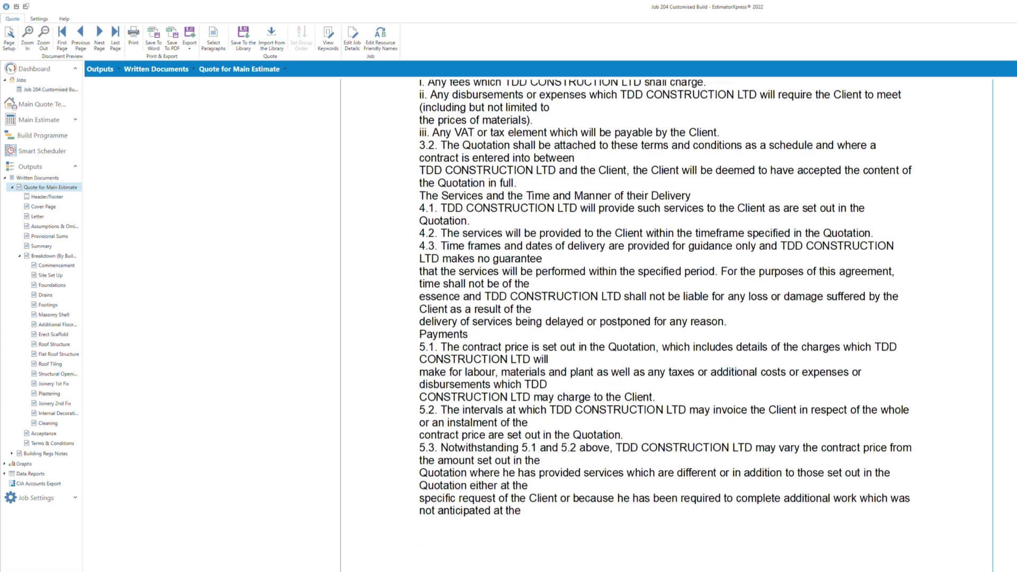
scroll(667, 317, down, 15)
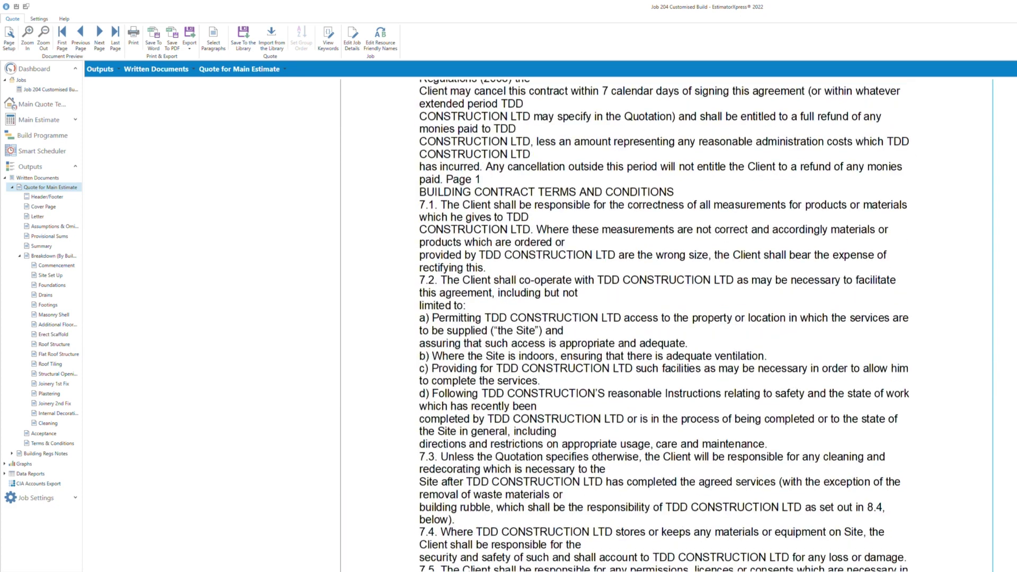
scroll(667, 318, down, 20)
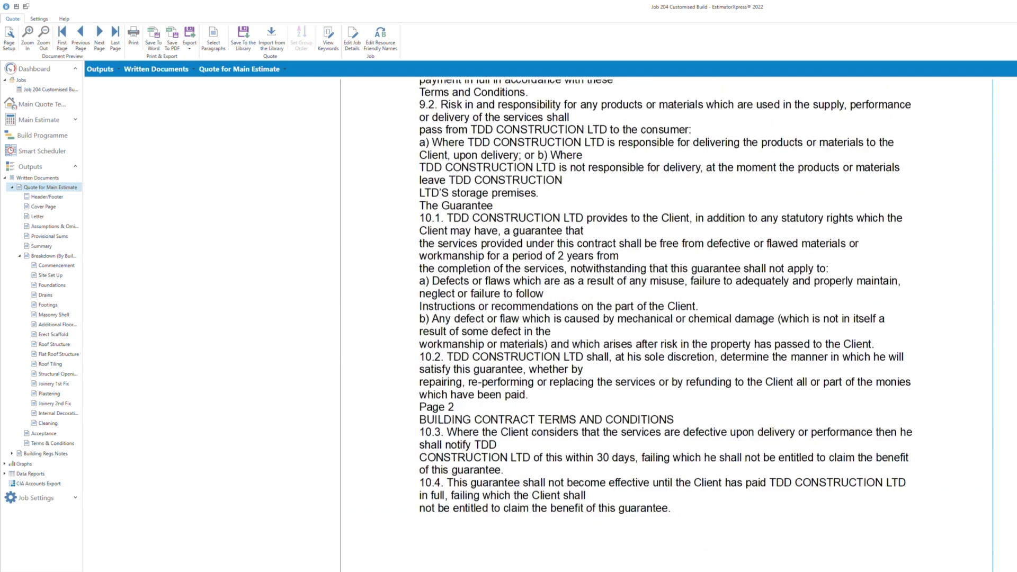
scroll(667, 318, down, 20)
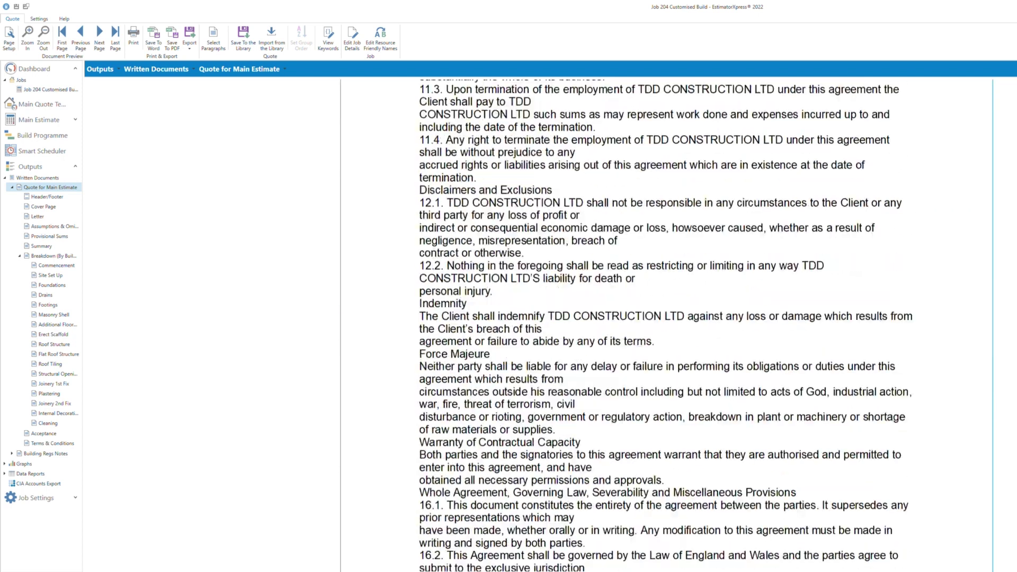
scroll(667, 318, down, 6)
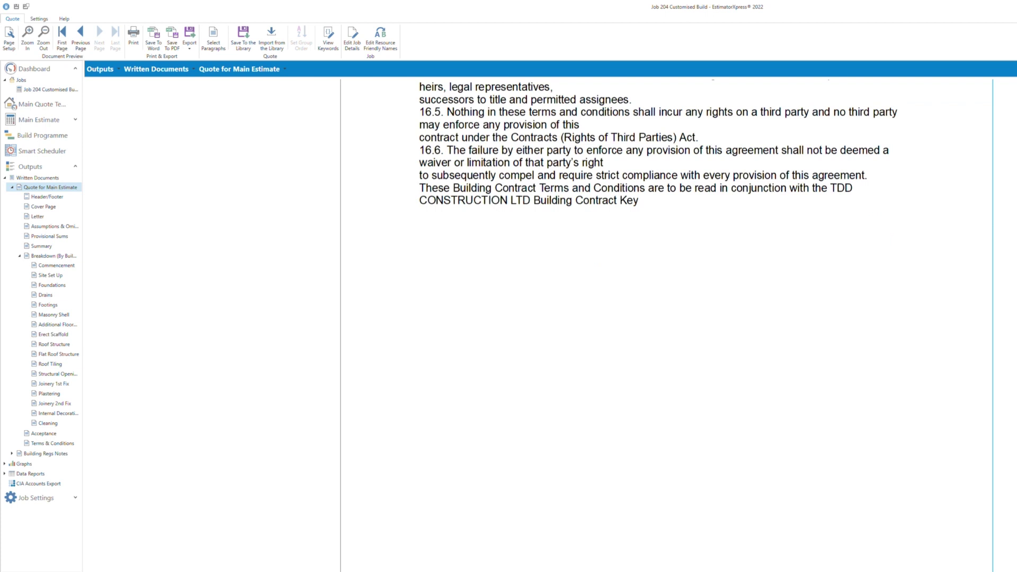
scroll(667, 318, down, 5)
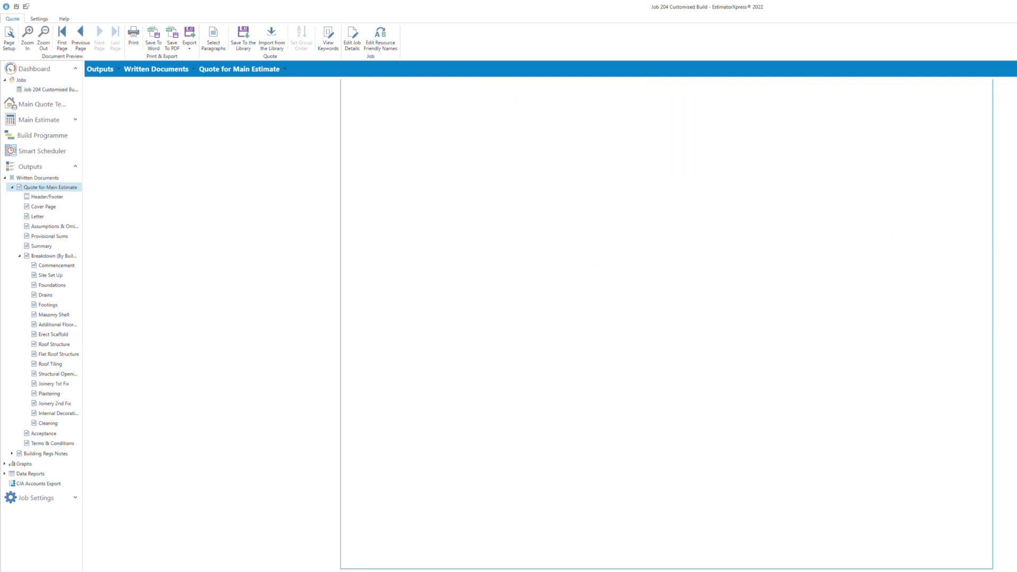